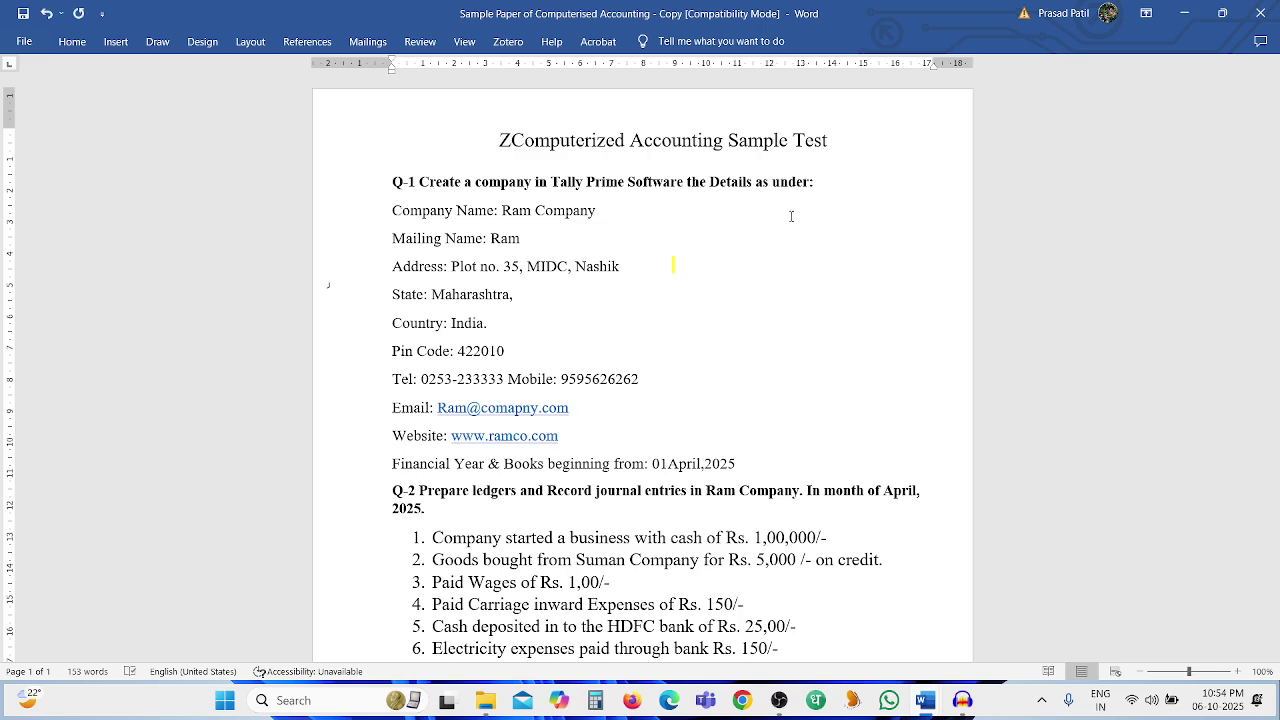
# Delete the stray 'Z' before 'Computerized' in the test title, then minimise Word to the desktop
pyautogui.press('BackSpace')
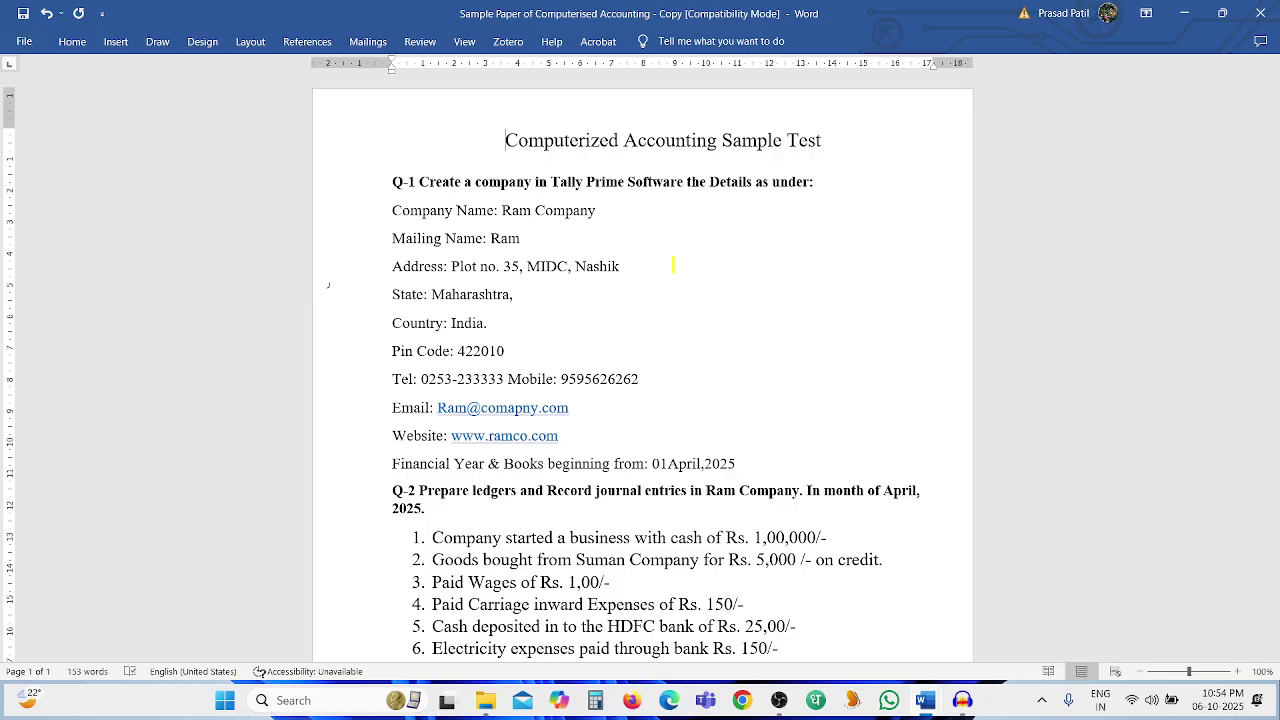
pyautogui.hotkey('alt', 'Tab')
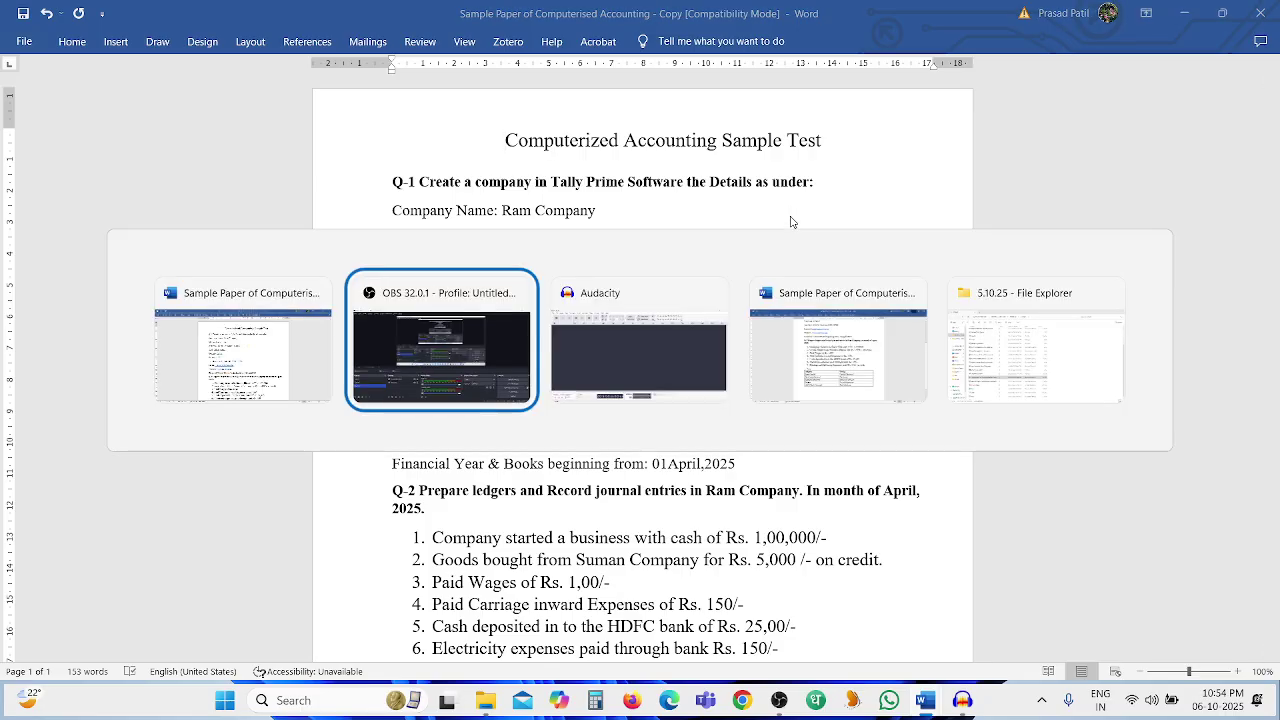
pyautogui.hotkey('alt', 'Tab')
pyautogui.hotkey('alt', 'Tab')
pyautogui.hotkey('alt', 'Tab')
pyautogui.hotkey('alt', 'Tab')
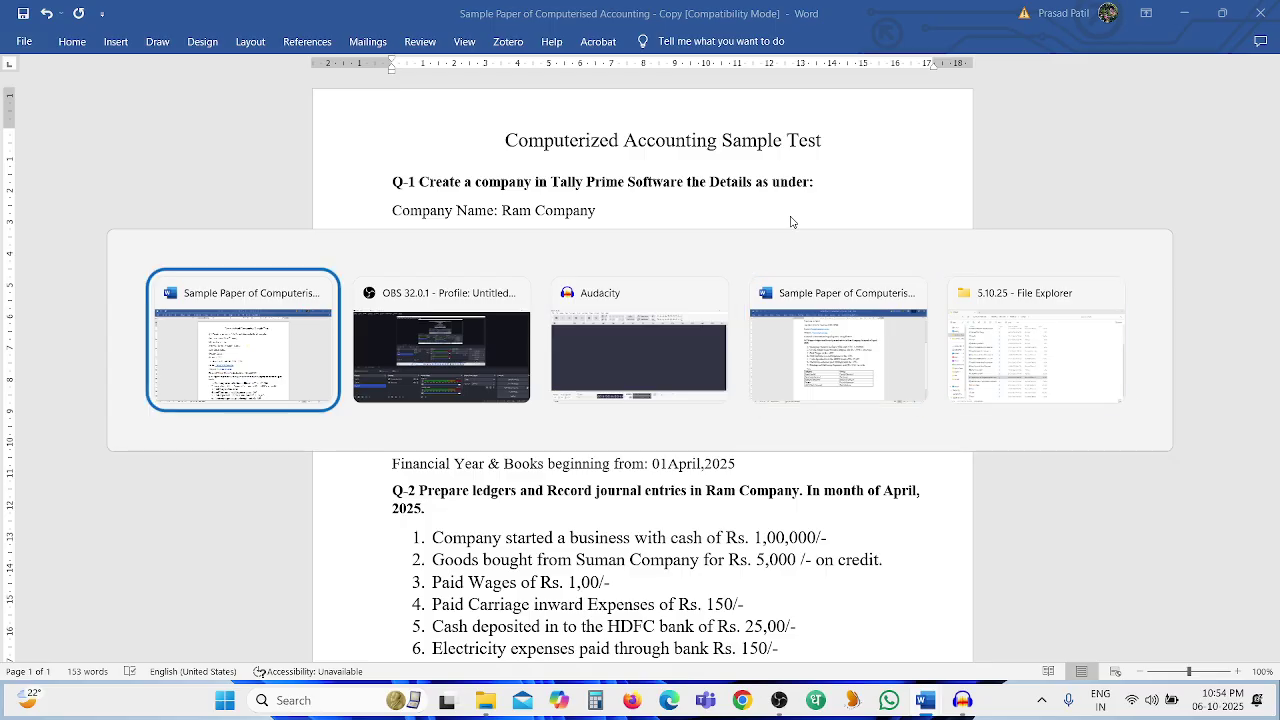
pyautogui.press('super+d')
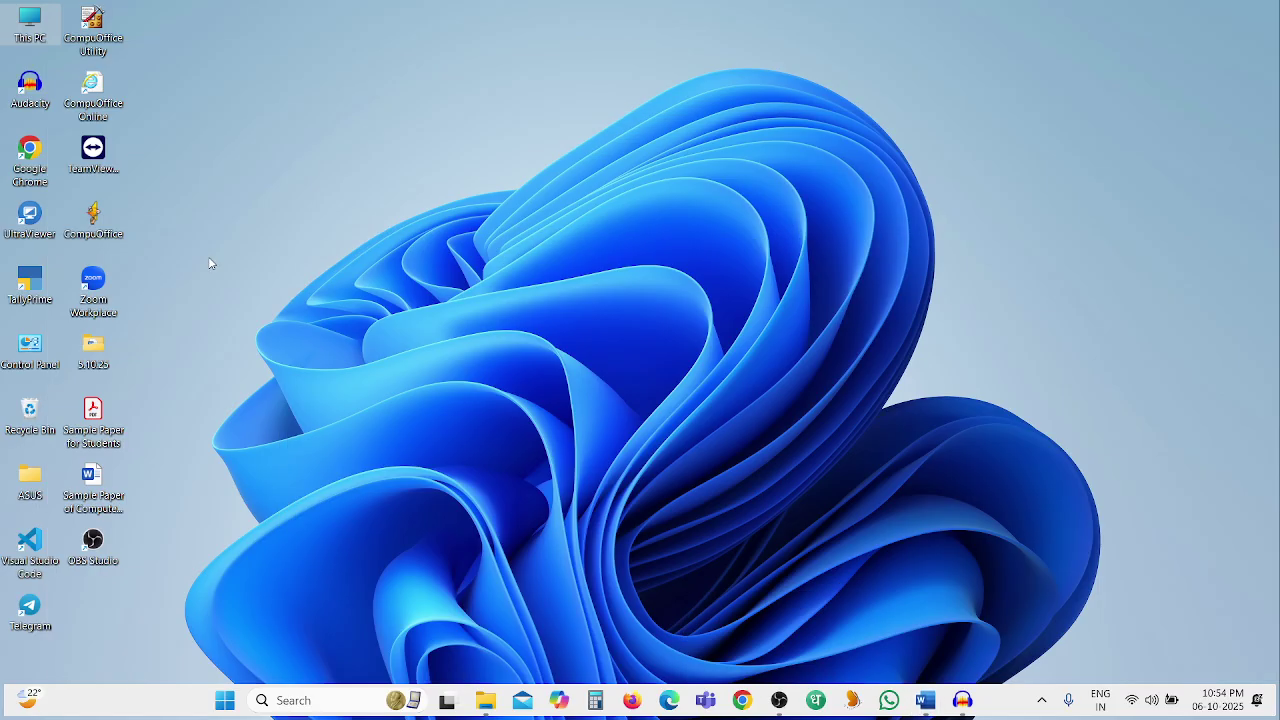
# Launch TallyPrime from its desktop icon and continue in Educational Mode without a license
pyautogui.click(32, 286)
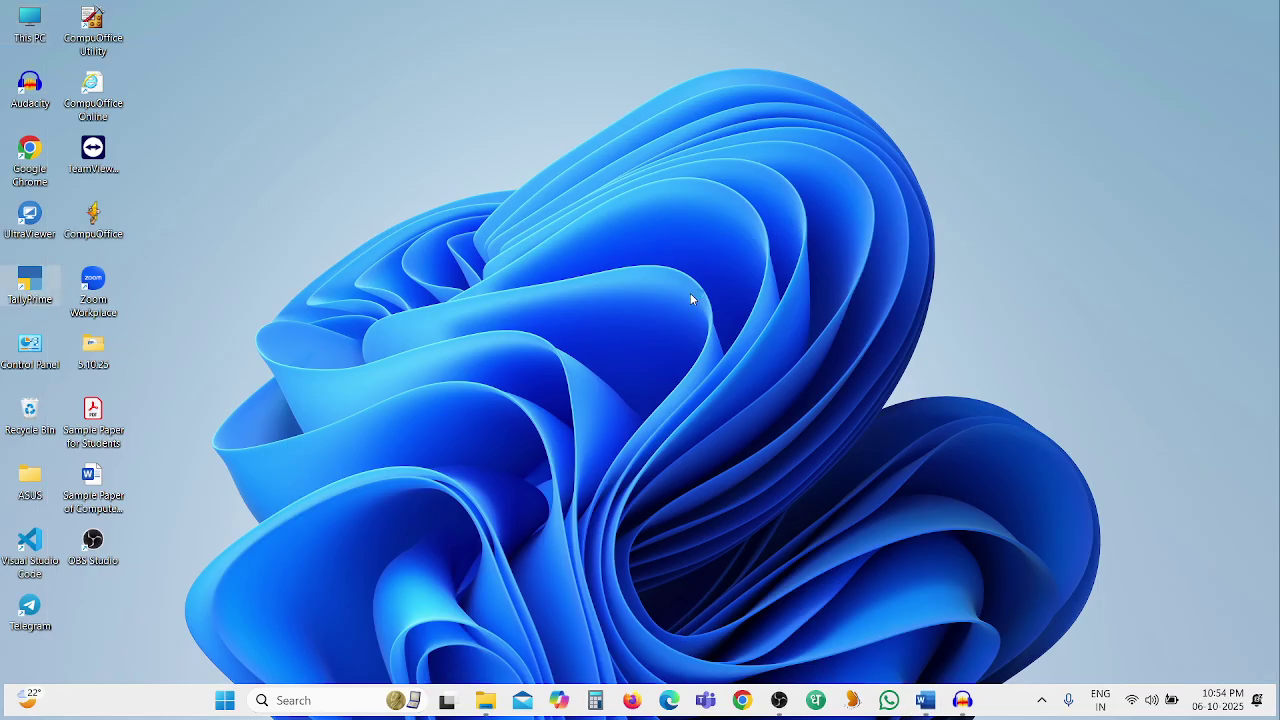
pyautogui.press('Return')
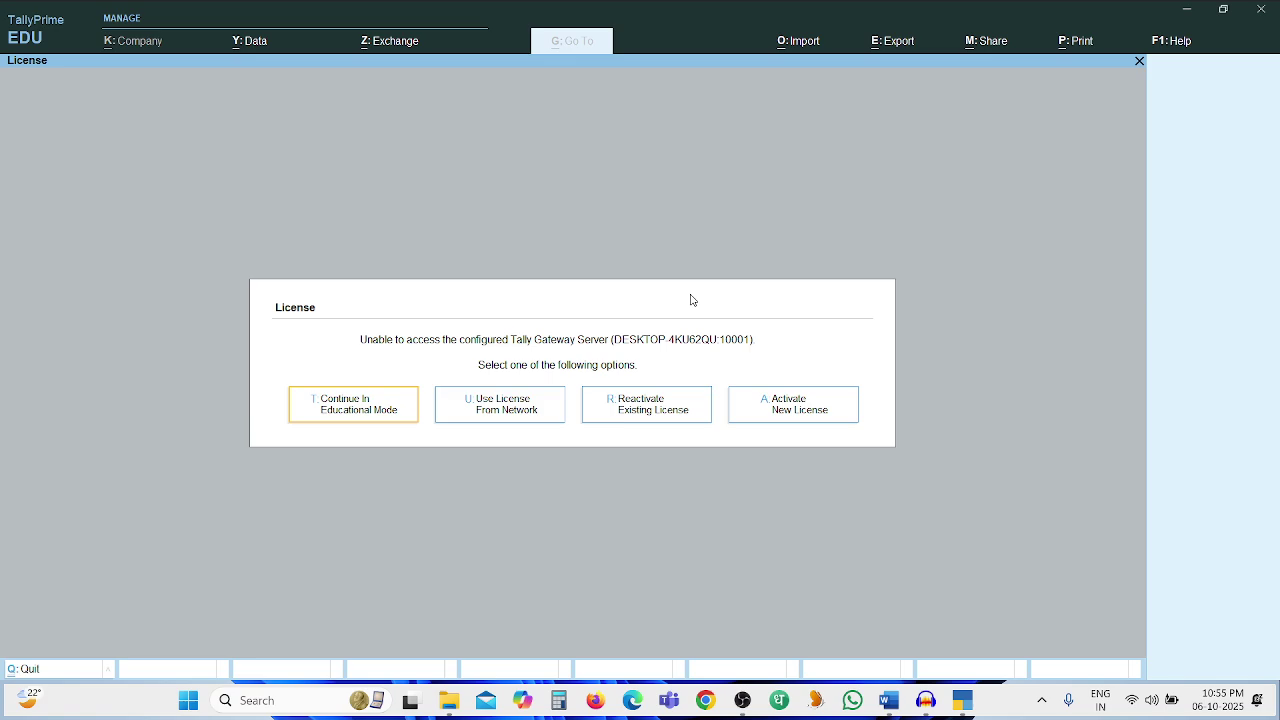
pyautogui.click(382, 401)
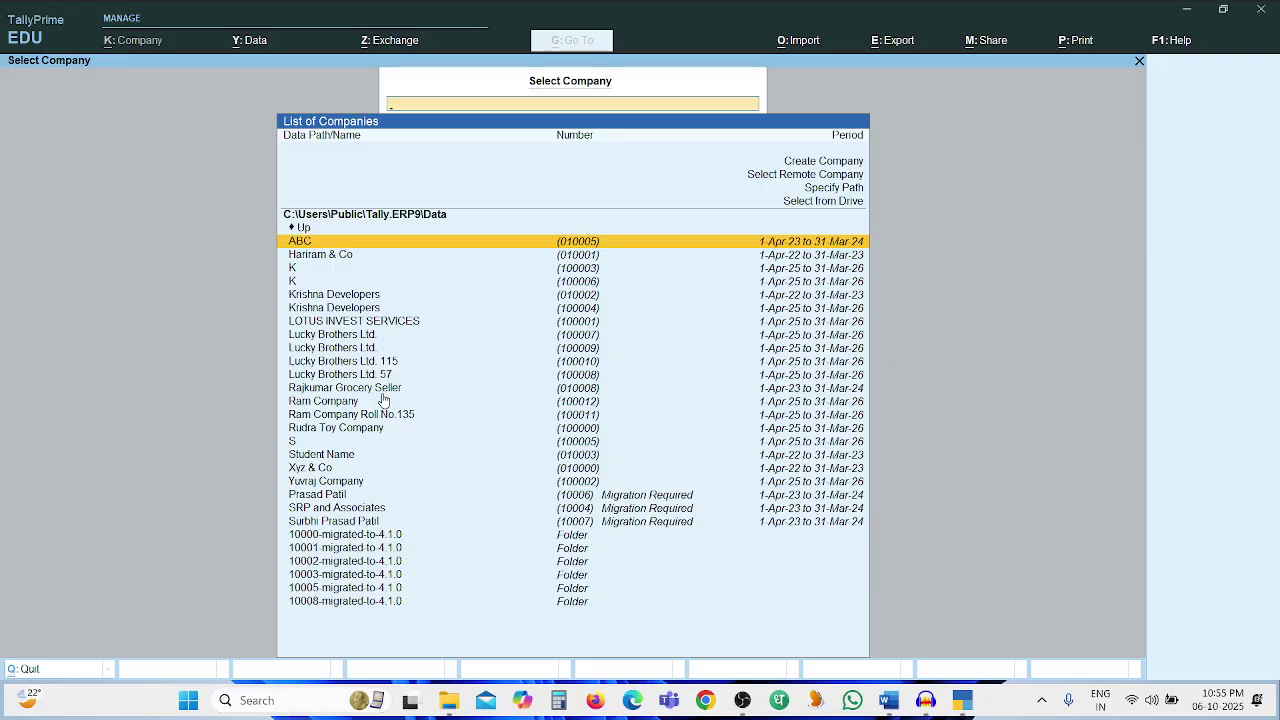
# Choose Create Company in Select Company, then bring up the Word question paper
pyautogui.press('Up')
pyautogui.press('Up')
pyautogui.press('Up')
pyautogui.press('Up')
pyautogui.press('Up')
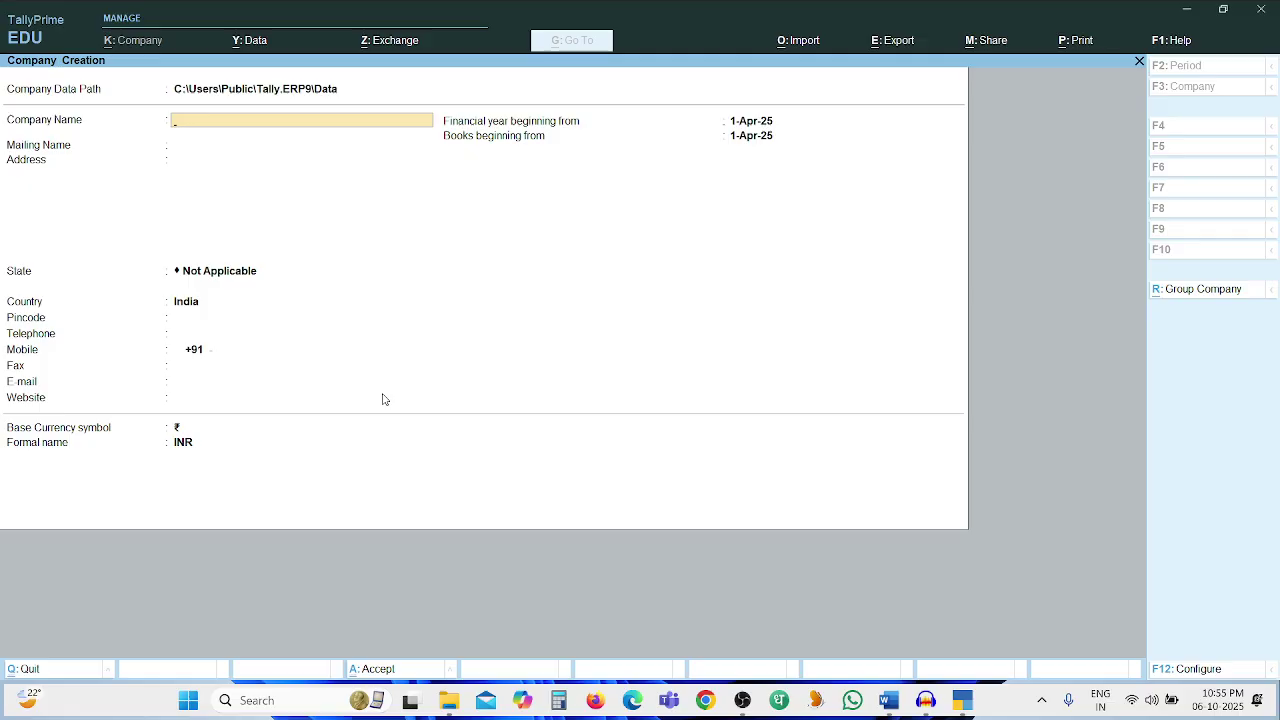
pyautogui.hotkey('alt', 'Tab')
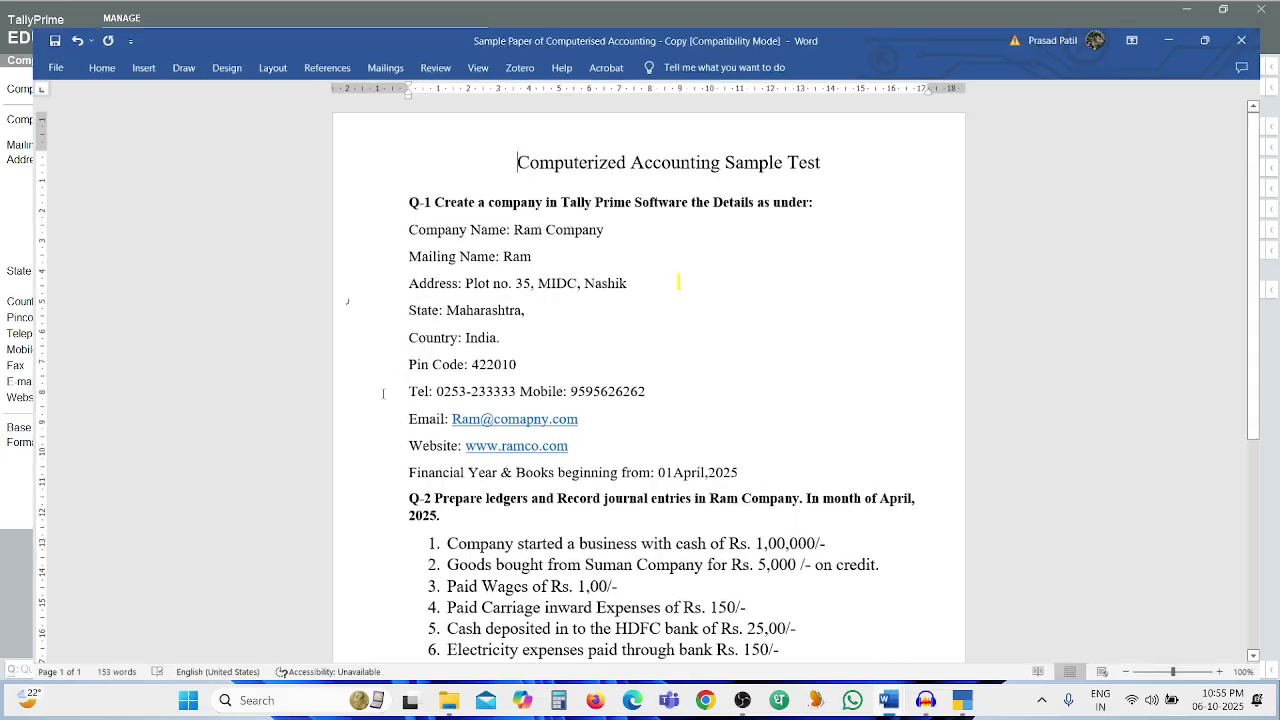
# Name the new company 'Ram Company Roll No' and accept the matching mailing name
pyautogui.hotkey('alt', 'Tab')
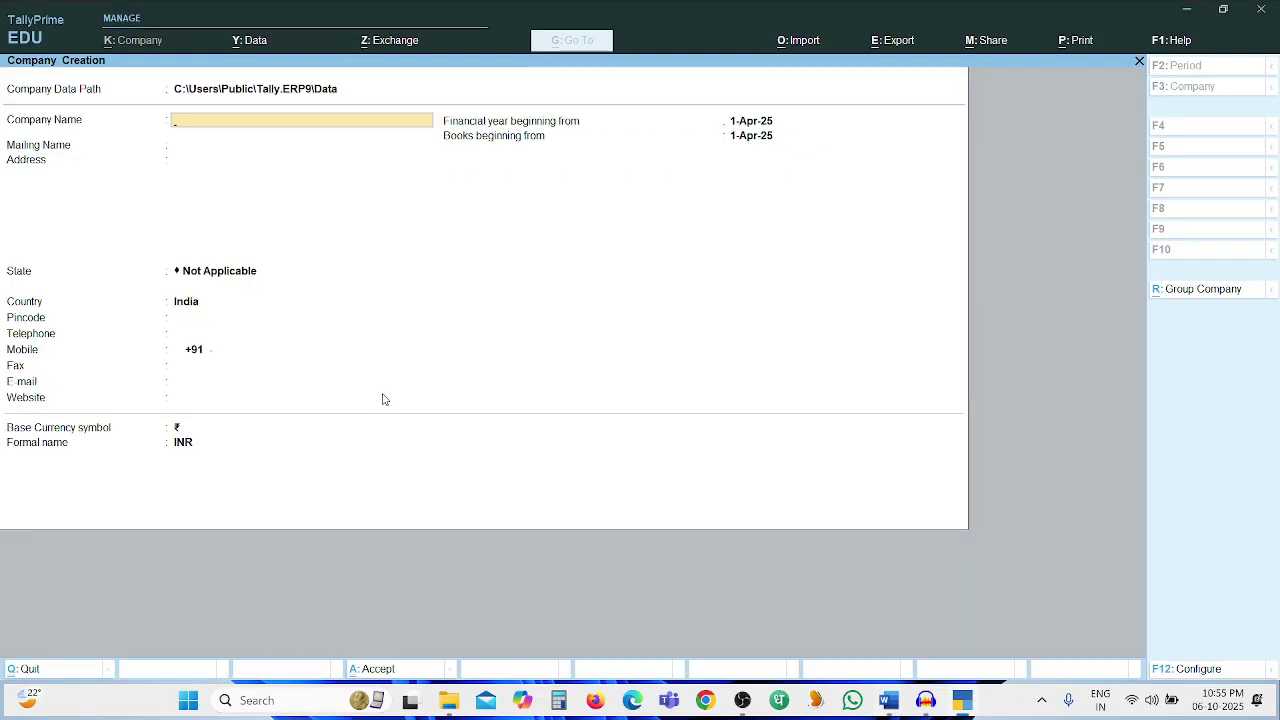
pyautogui.write('Ram Company')
pyautogui.press('Return')
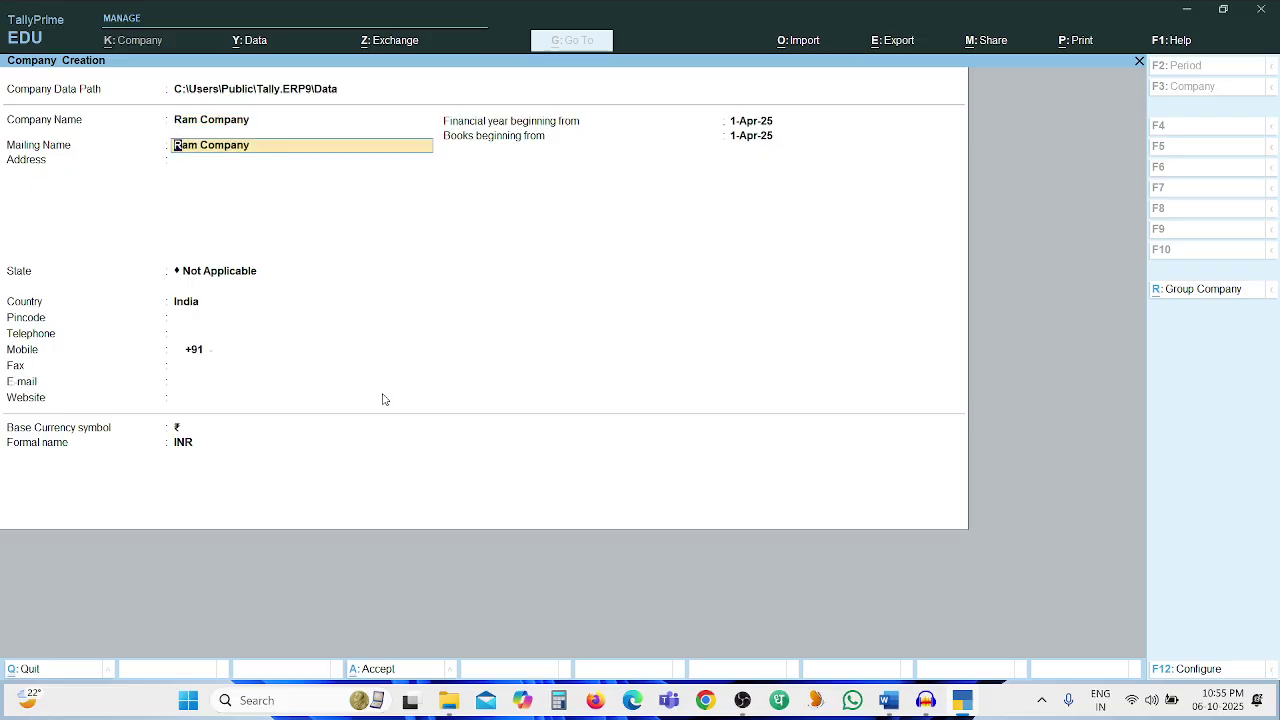
pyautogui.write('Ram')
pyautogui.press('Return')
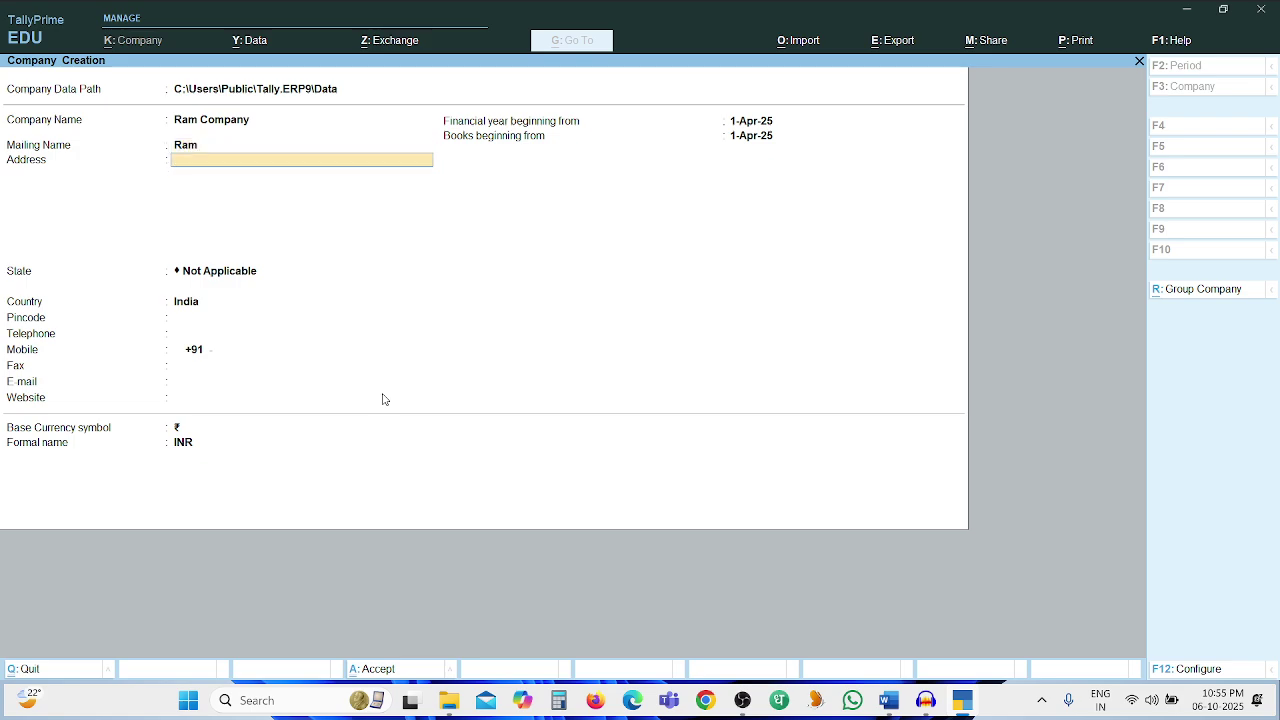
pyautogui.press('BackSpace')
pyautogui.press('BackSpace')
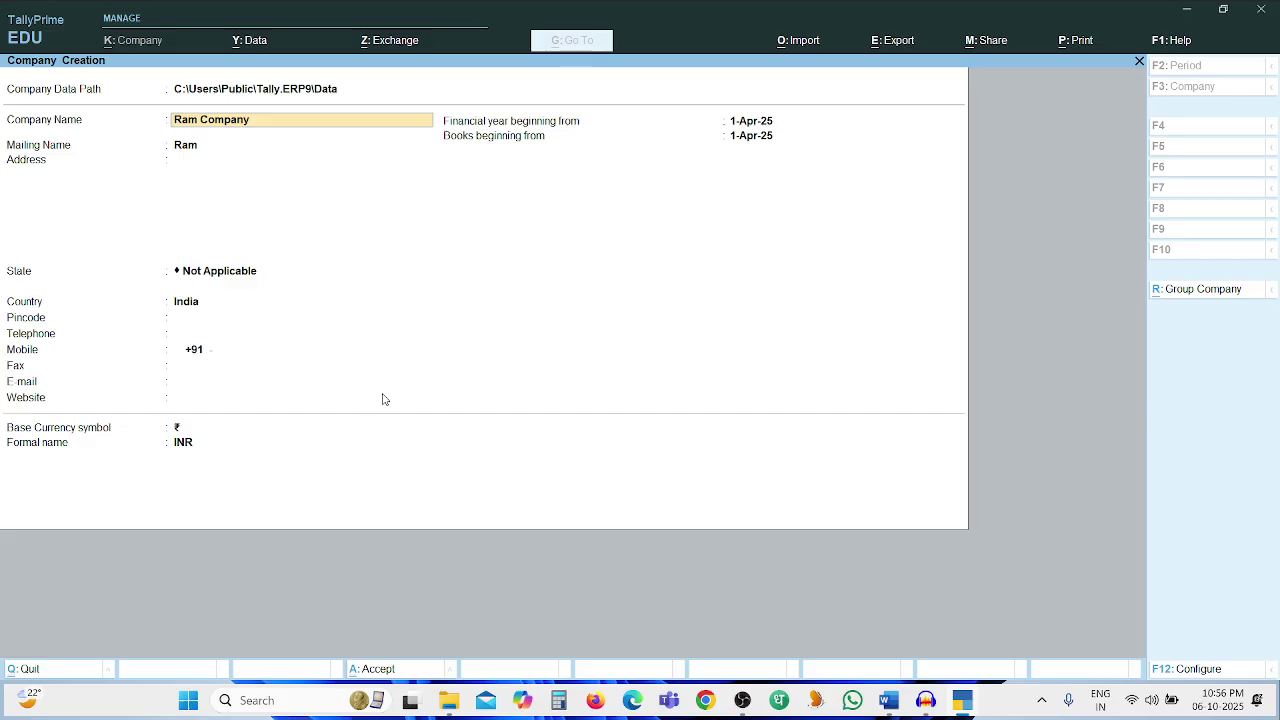
pyautogui.write('Roll No')
pyautogui.press('Return')
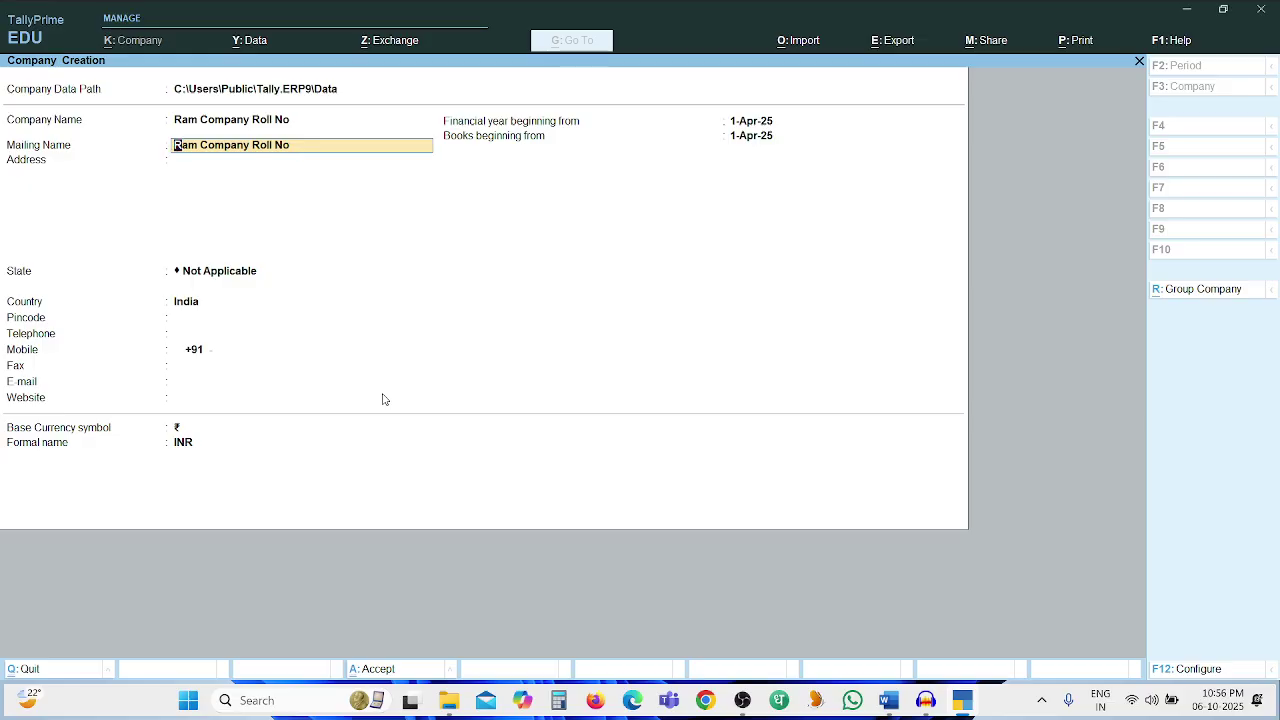
pyautogui.press('Return')
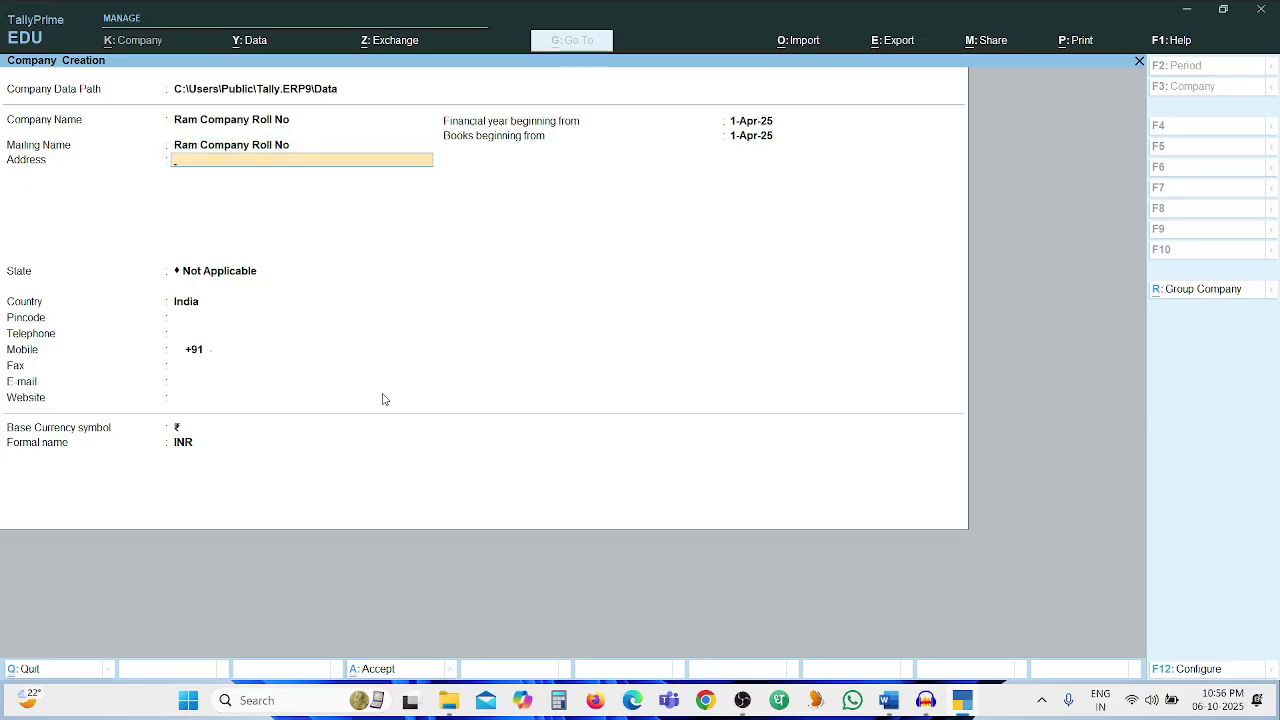
# Enter the company's address line from the question paper
pyautogui.hotkey('alt', 'Tab')
pyautogui.hotkey('alt', 'Tab')
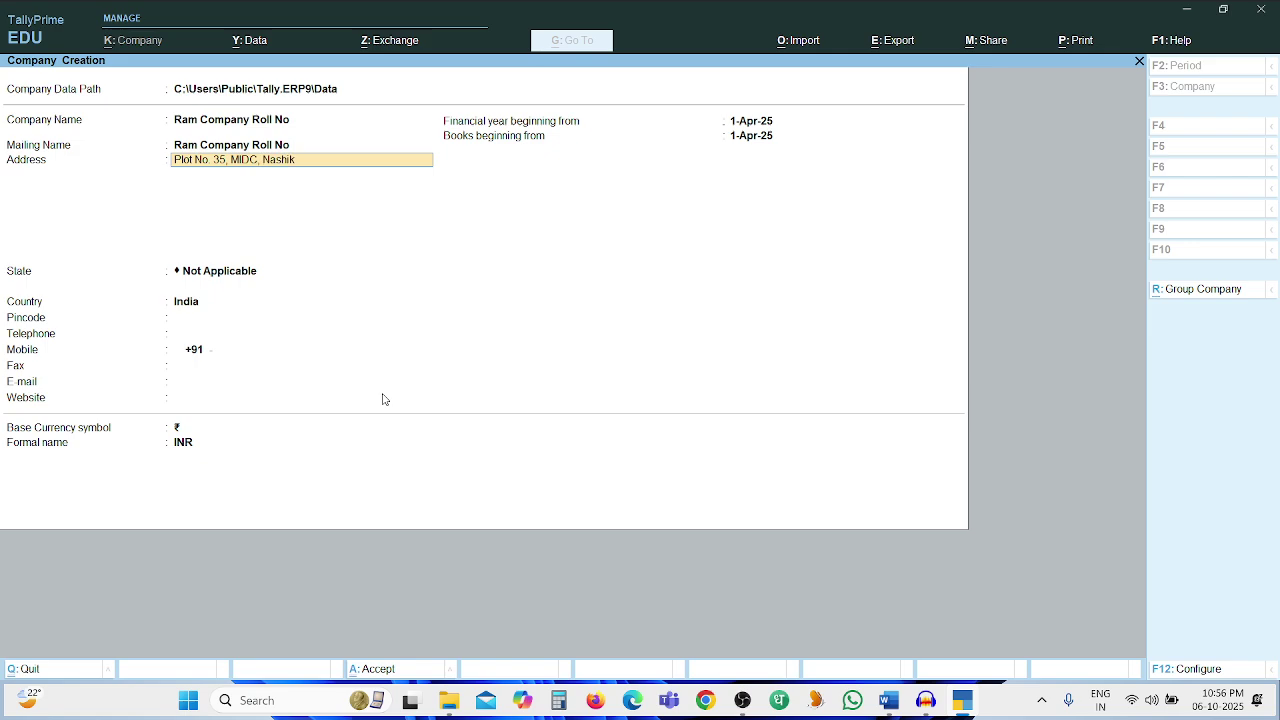
pyautogui.press('Return')
pyautogui.press('Return')
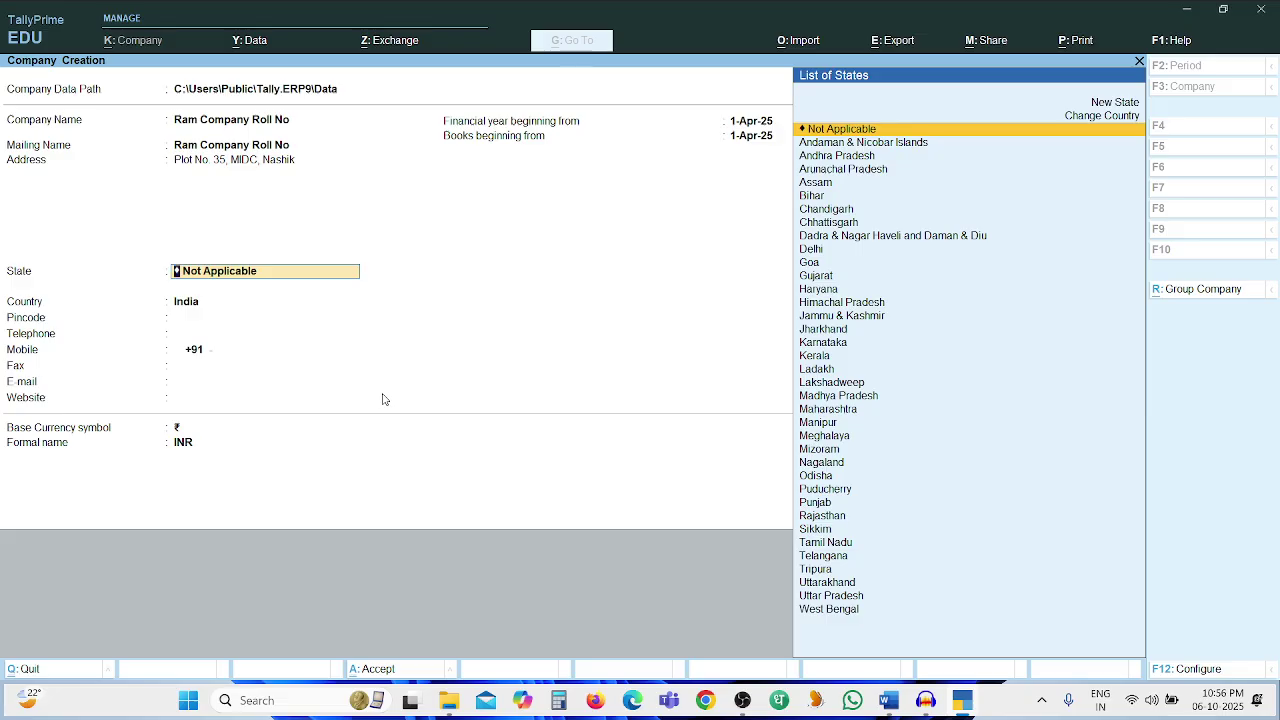
# Set the state to Maharashtra and enter the company's pincode
pyautogui.write('Maha')
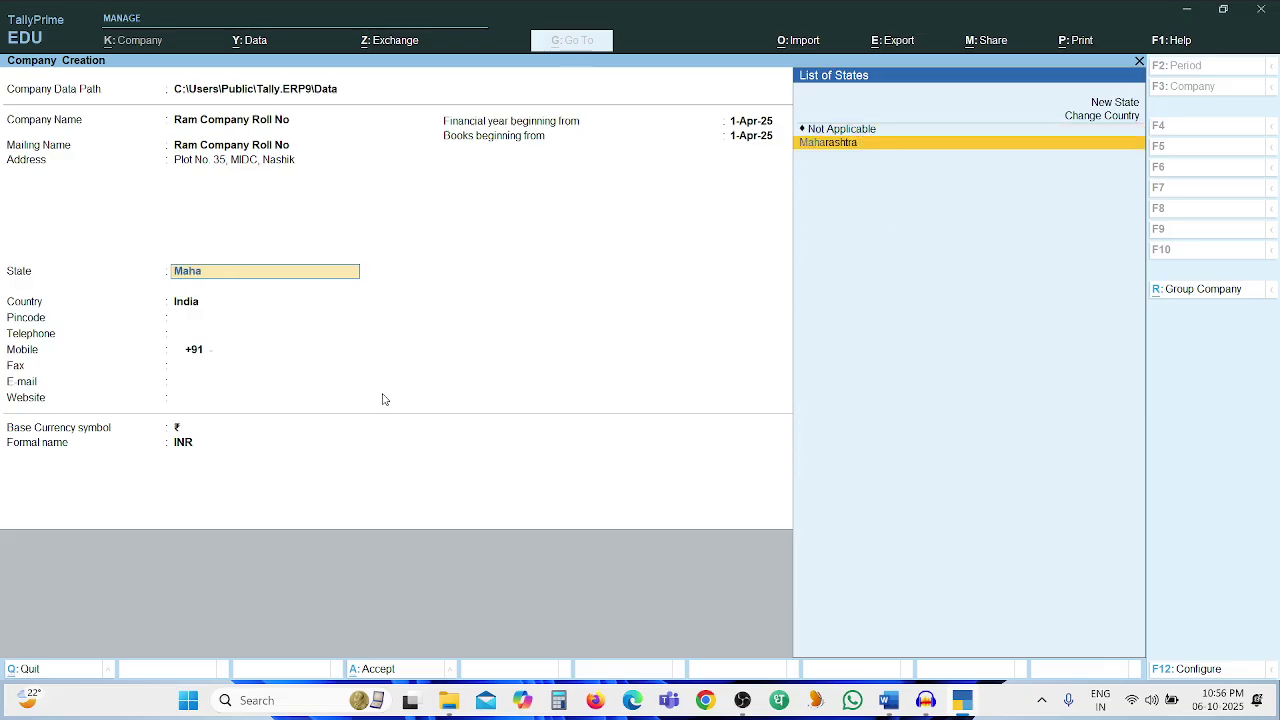
pyautogui.press('Return')
pyautogui.write('422010')
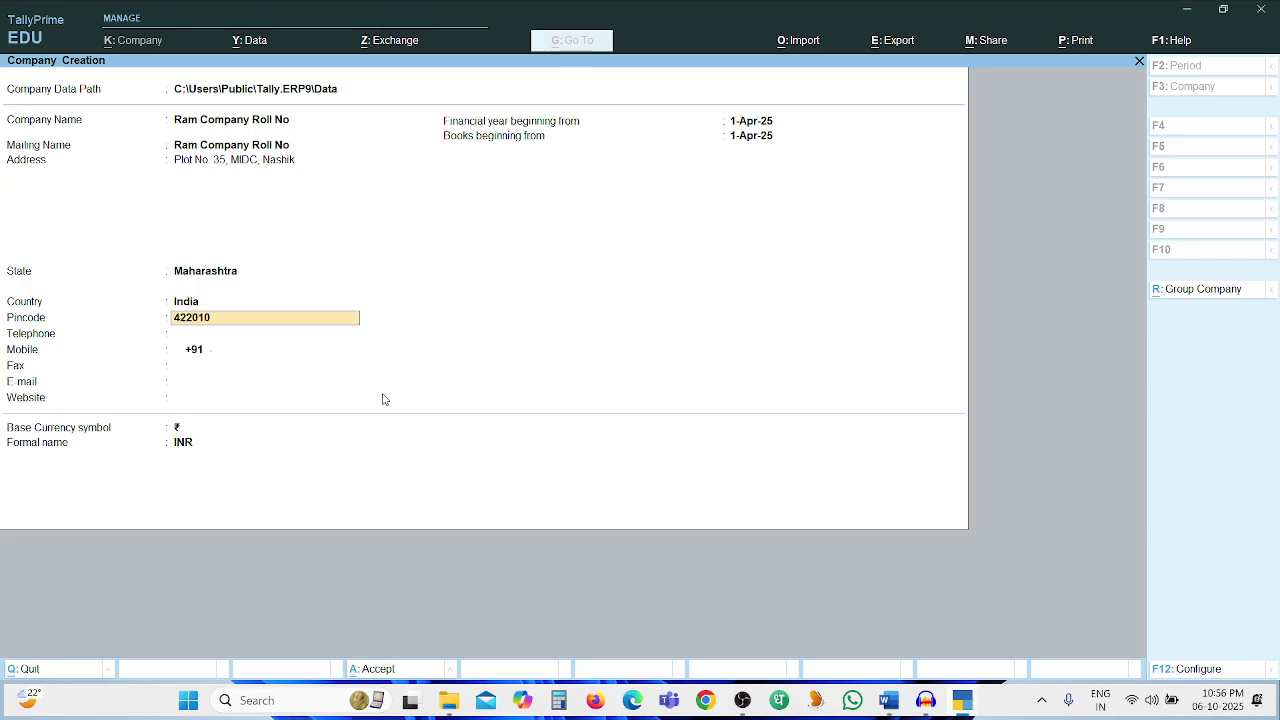
pyautogui.press('Return')
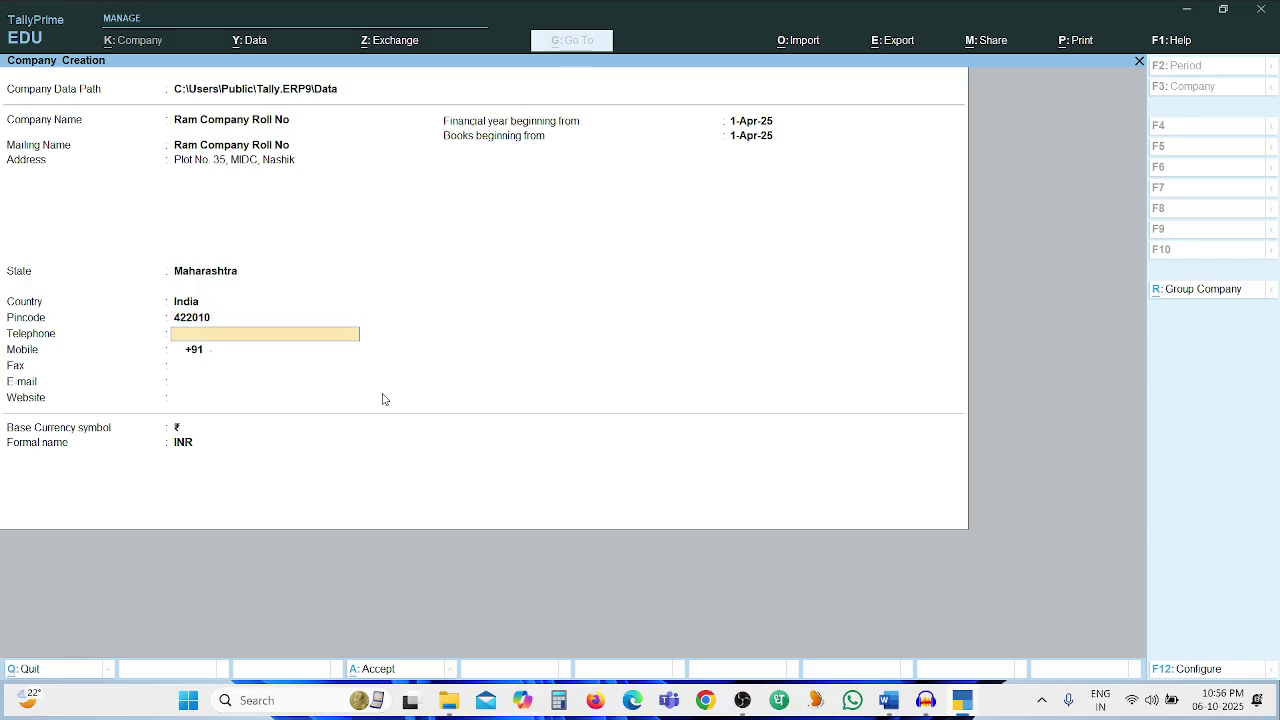
# Enter the company's telephone and mobile numbers from the question paper
pyautogui.hotkey('alt', 'Tab')
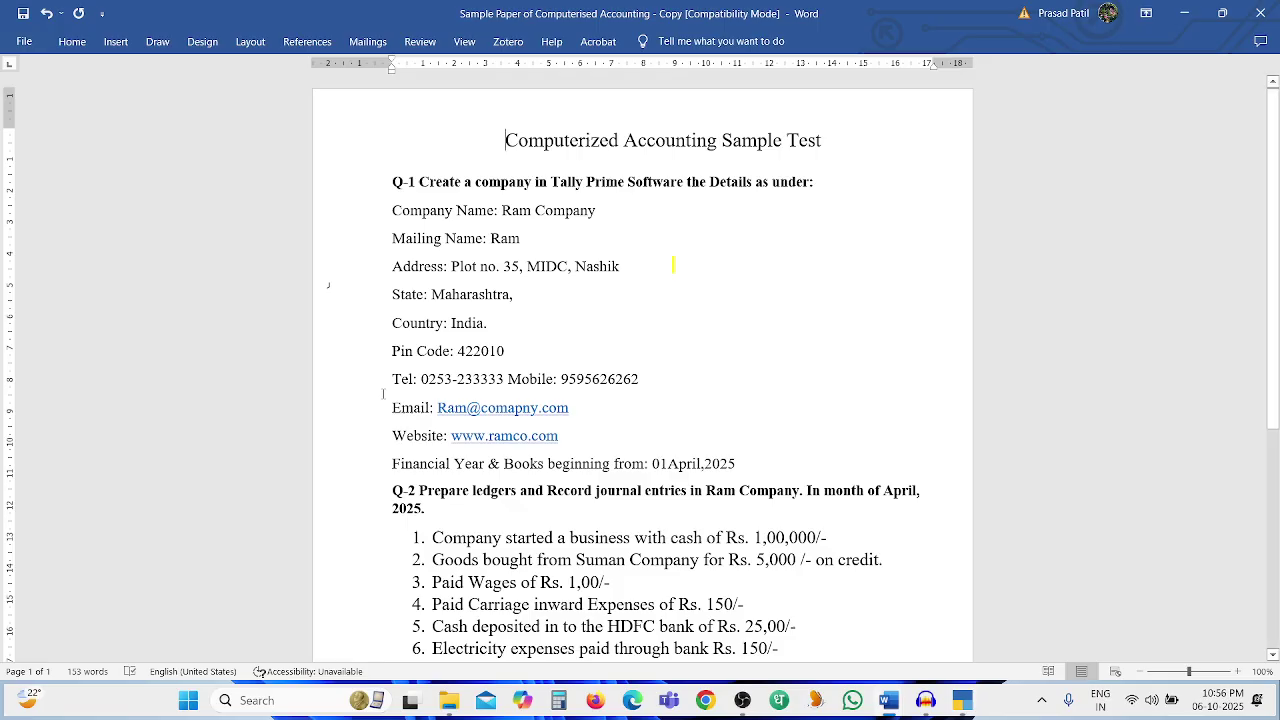
pyautogui.hotkey('alt', 'Tab')
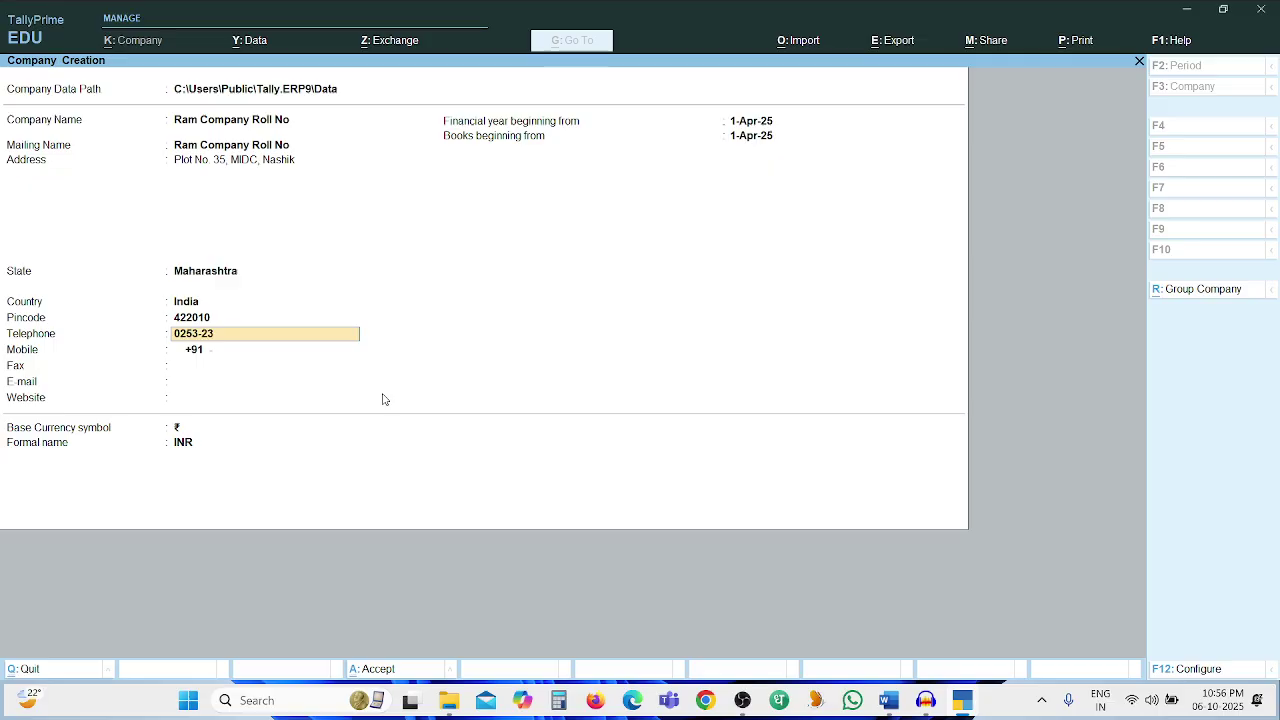
pyautogui.press('Return')
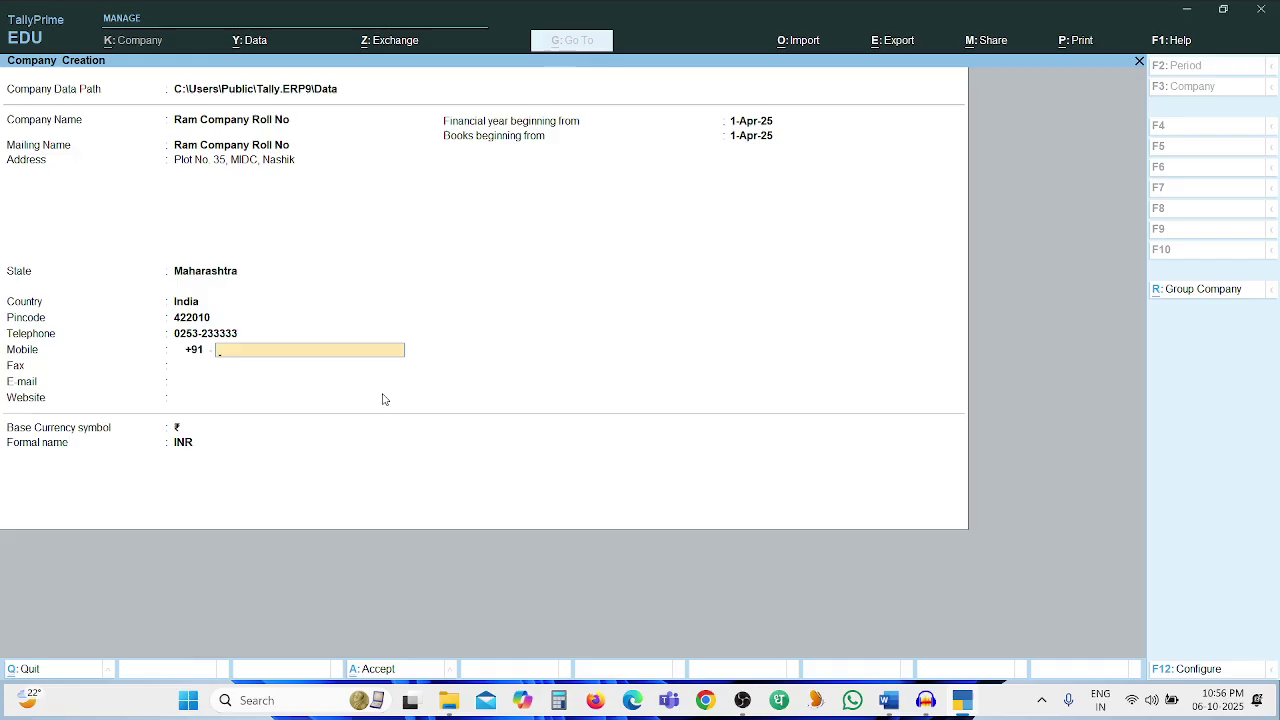
pyautogui.hotkey('alt', 'Tab')
pyautogui.hotkey('alt', 'Tab')
pyautogui.press('Return')
pyautogui.press('Return')
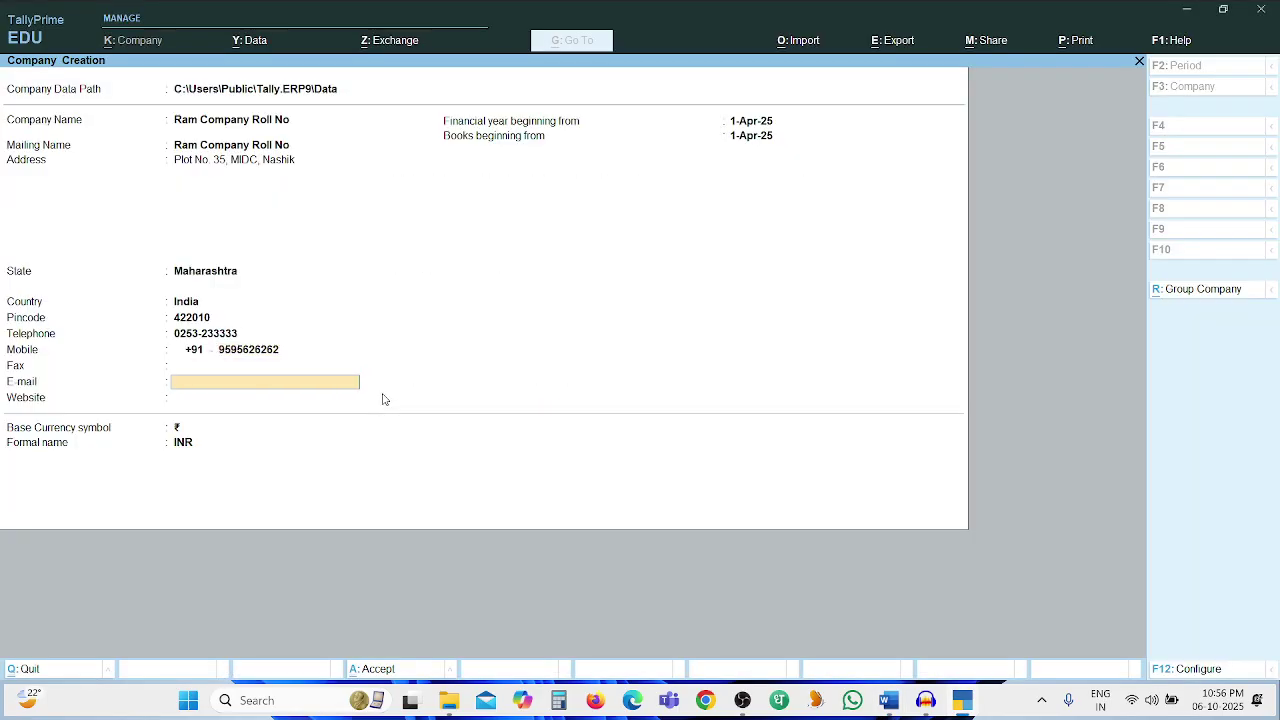
pyautogui.hotkey('alt', 'Tab')
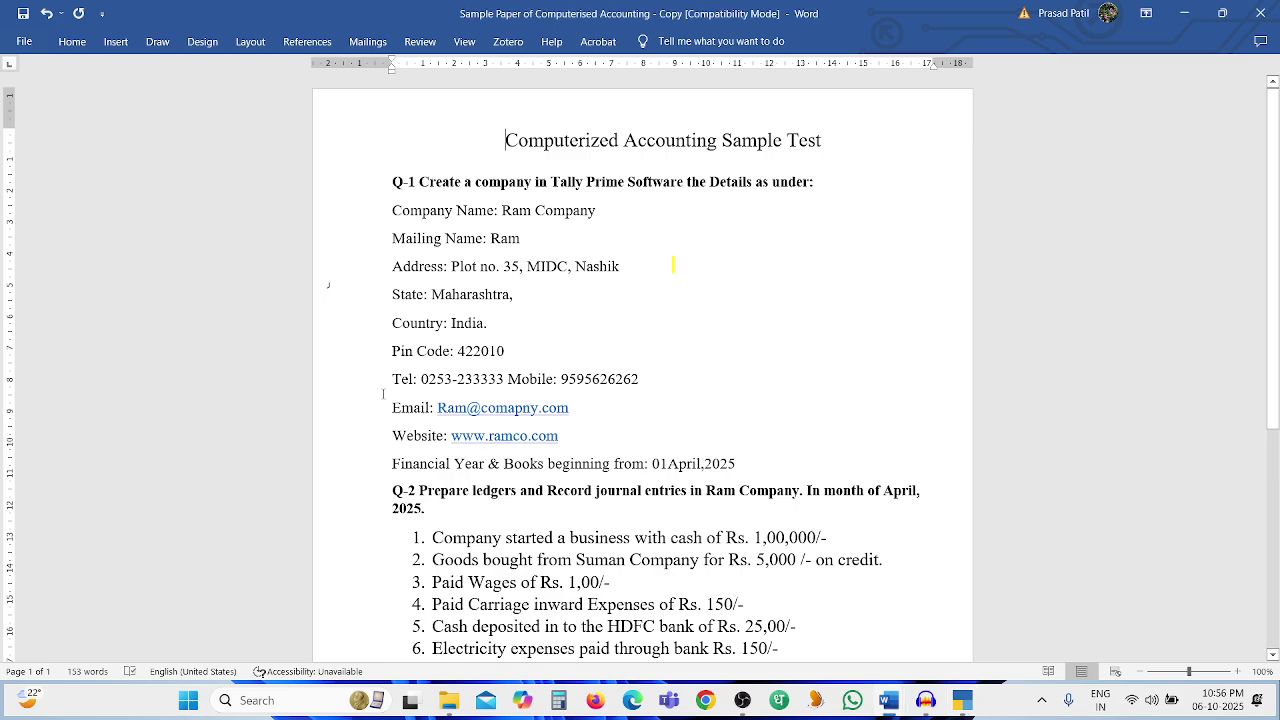
pyautogui.hotkey('alt', 'Tab')
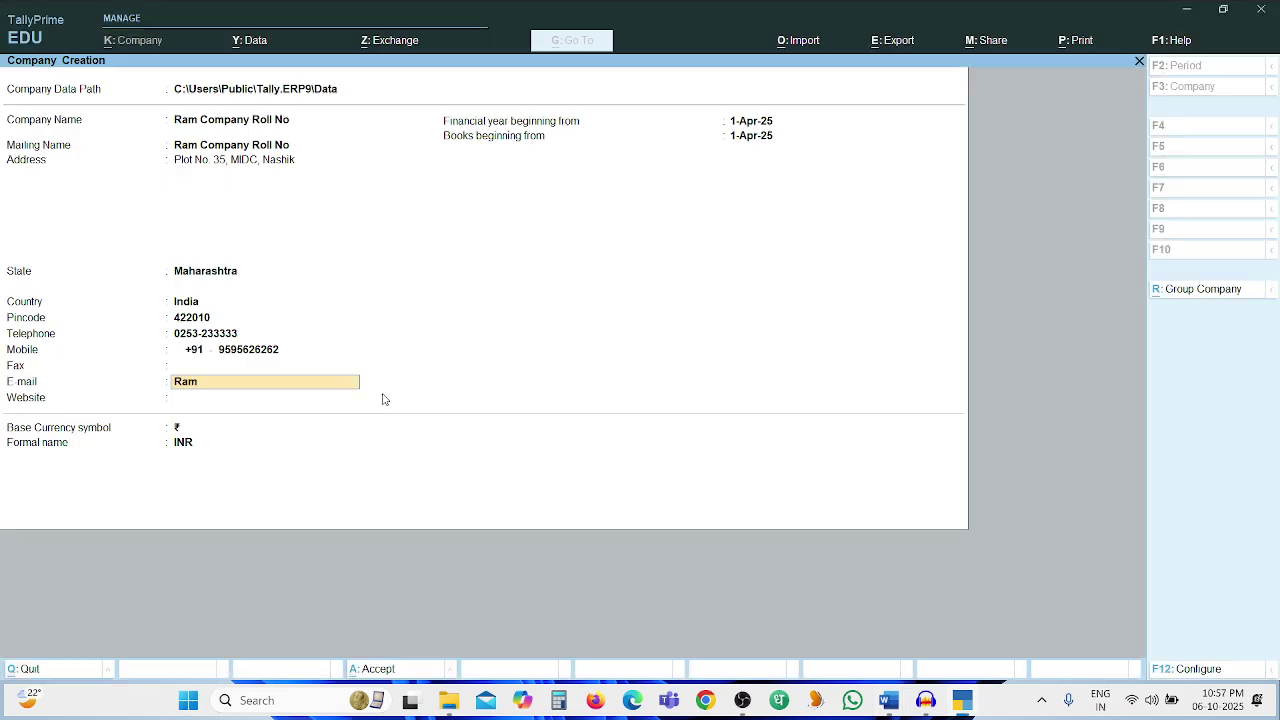
pyautogui.press('Return')
pyautogui.hotkey('alt', 'Tab')
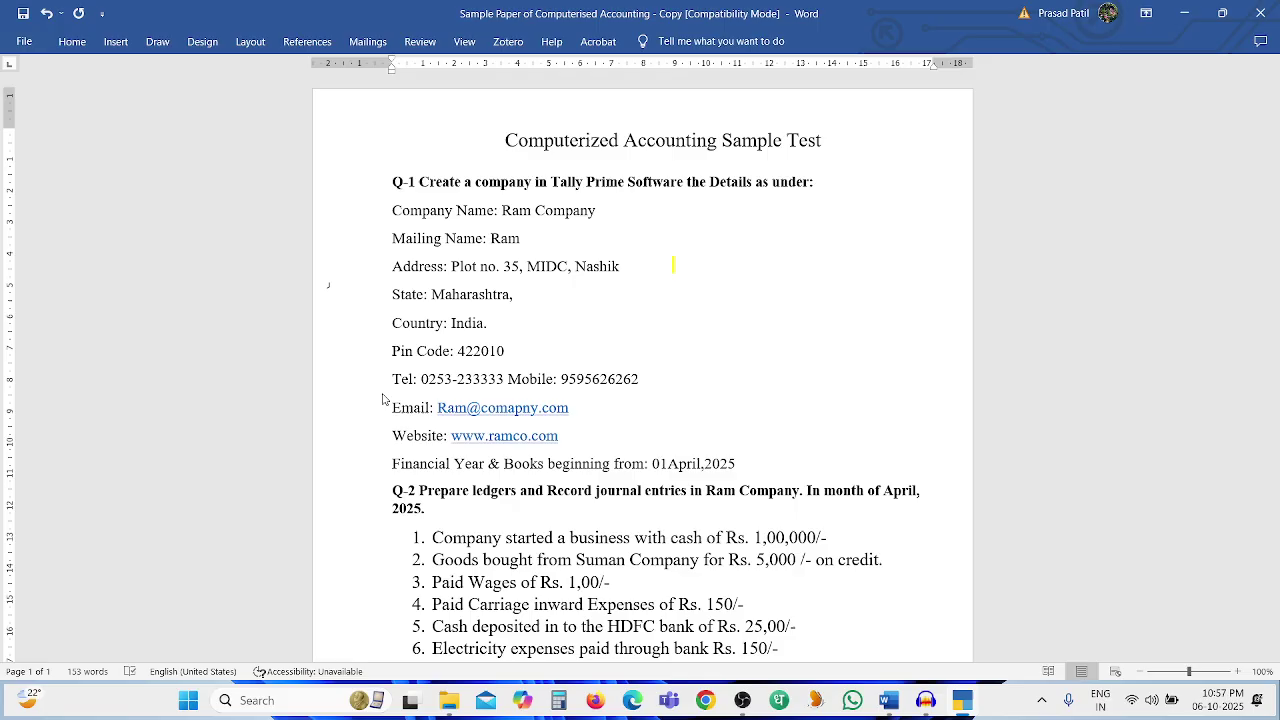
pyautogui.hotkey('alt', 'Tab')
pyautogui.write('www.ramco')
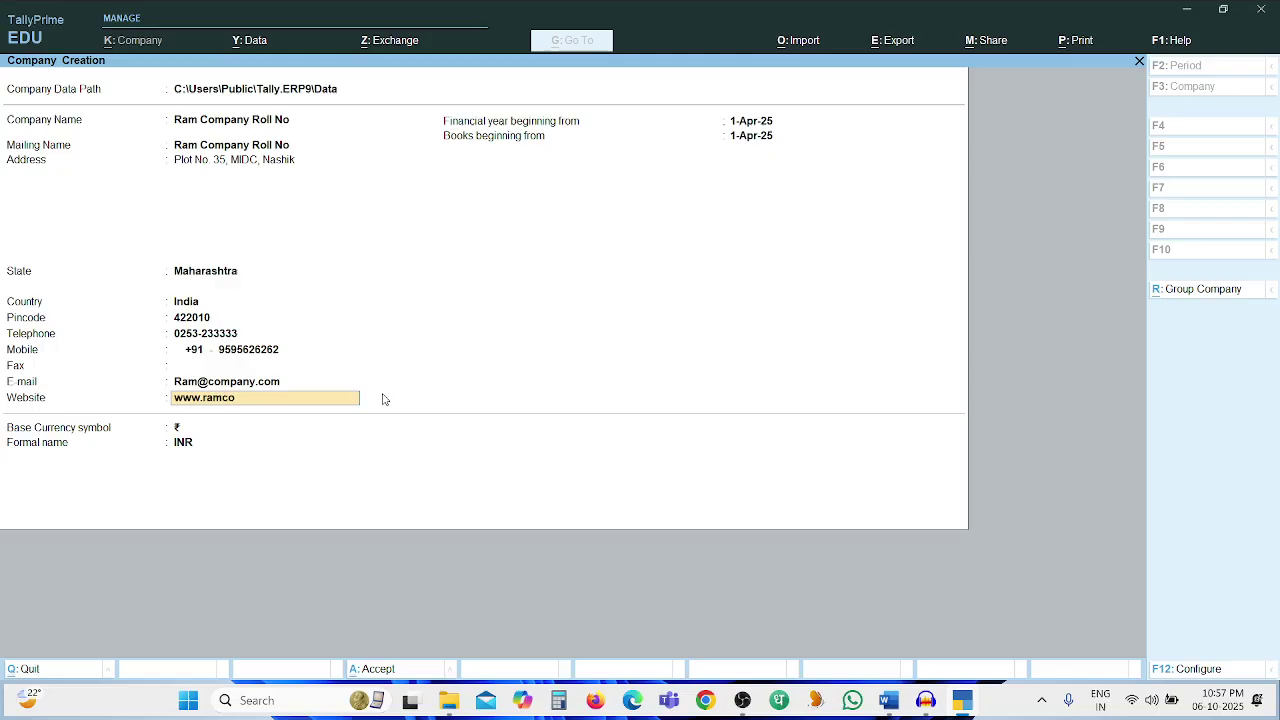
pyautogui.write('.com')
pyautogui.press('Return')
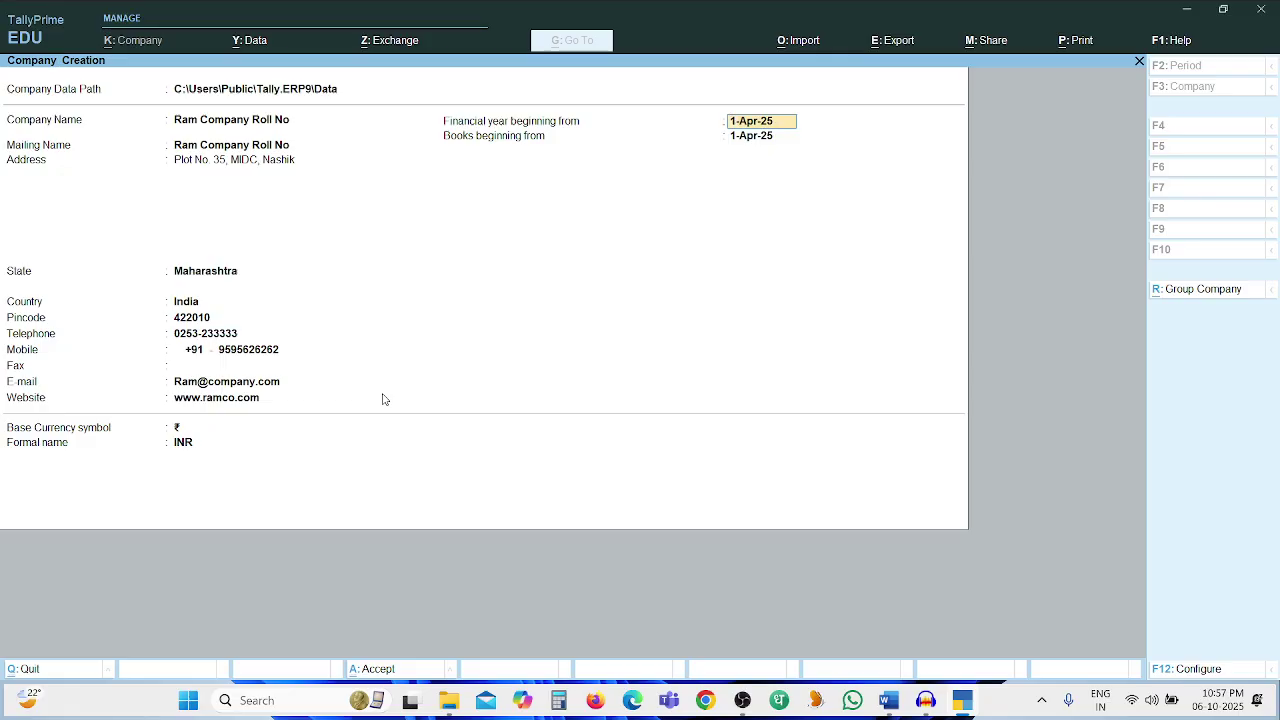
# Keep financial year and books beginning at 1-Apr-25 with INR currency, reaching the Accept prompt
pyautogui.press('Return')
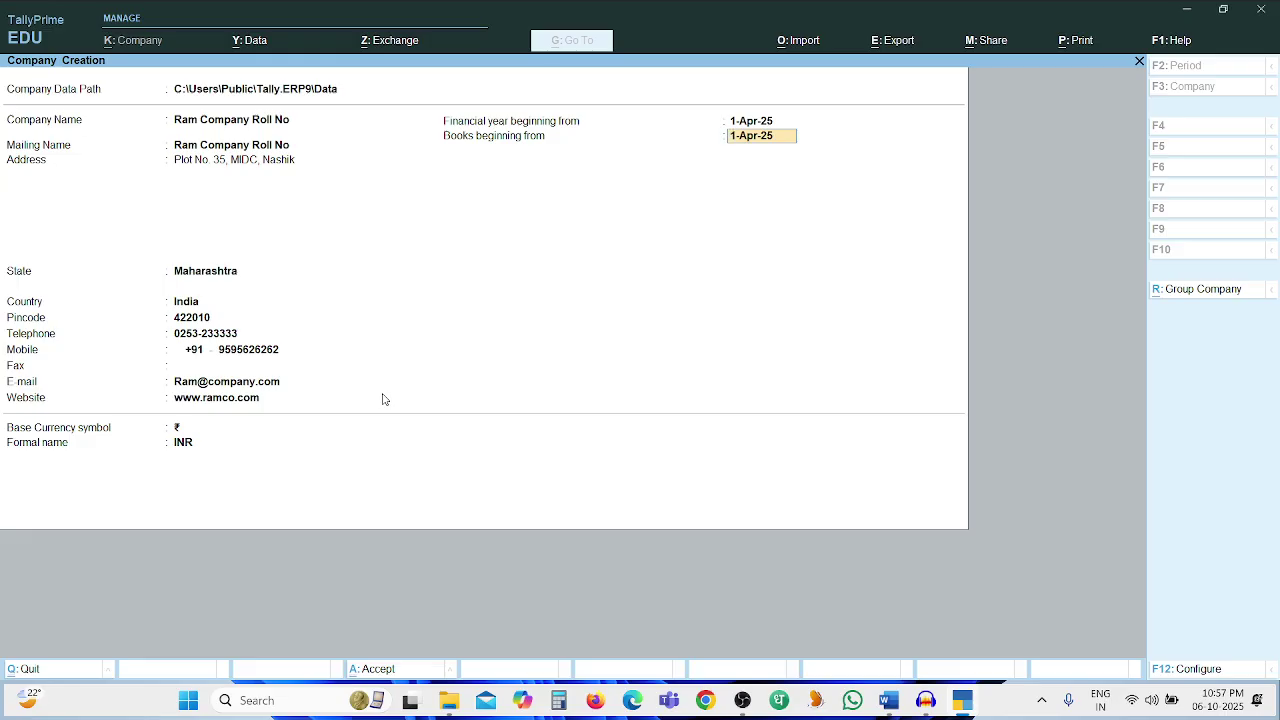
pyautogui.press('Return')
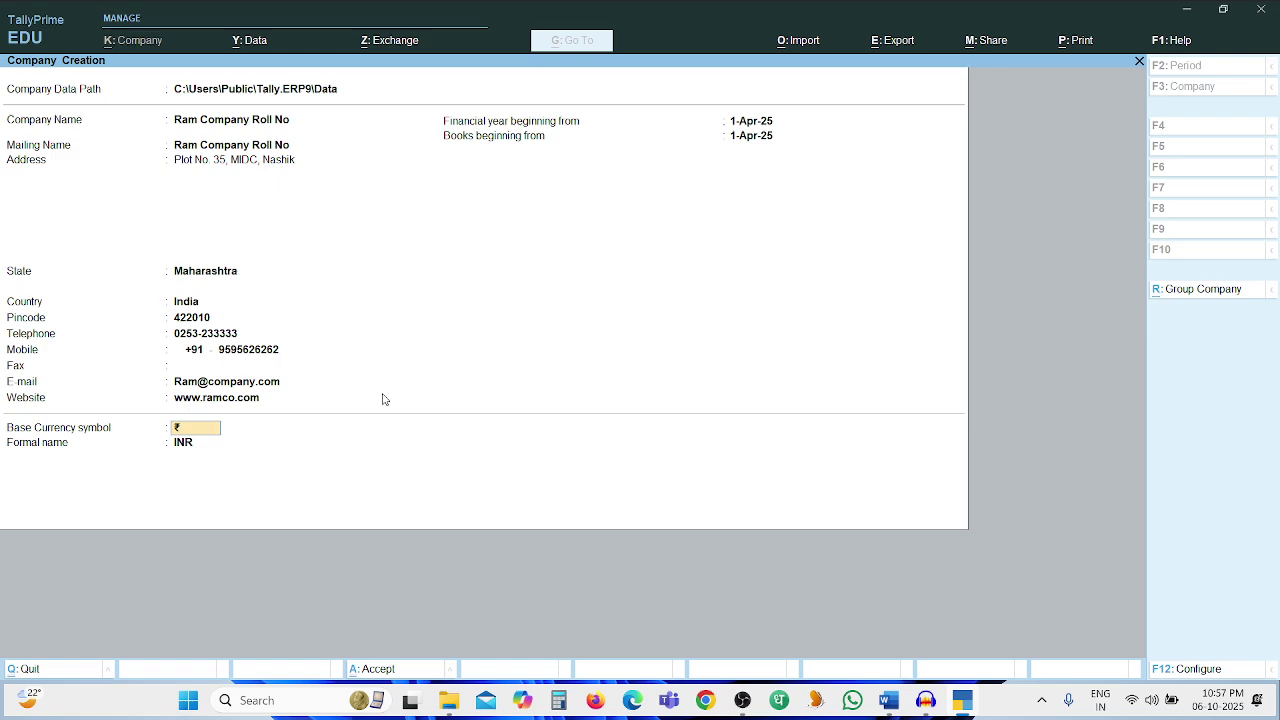
pyautogui.press('Return')
pyautogui.press('Return')
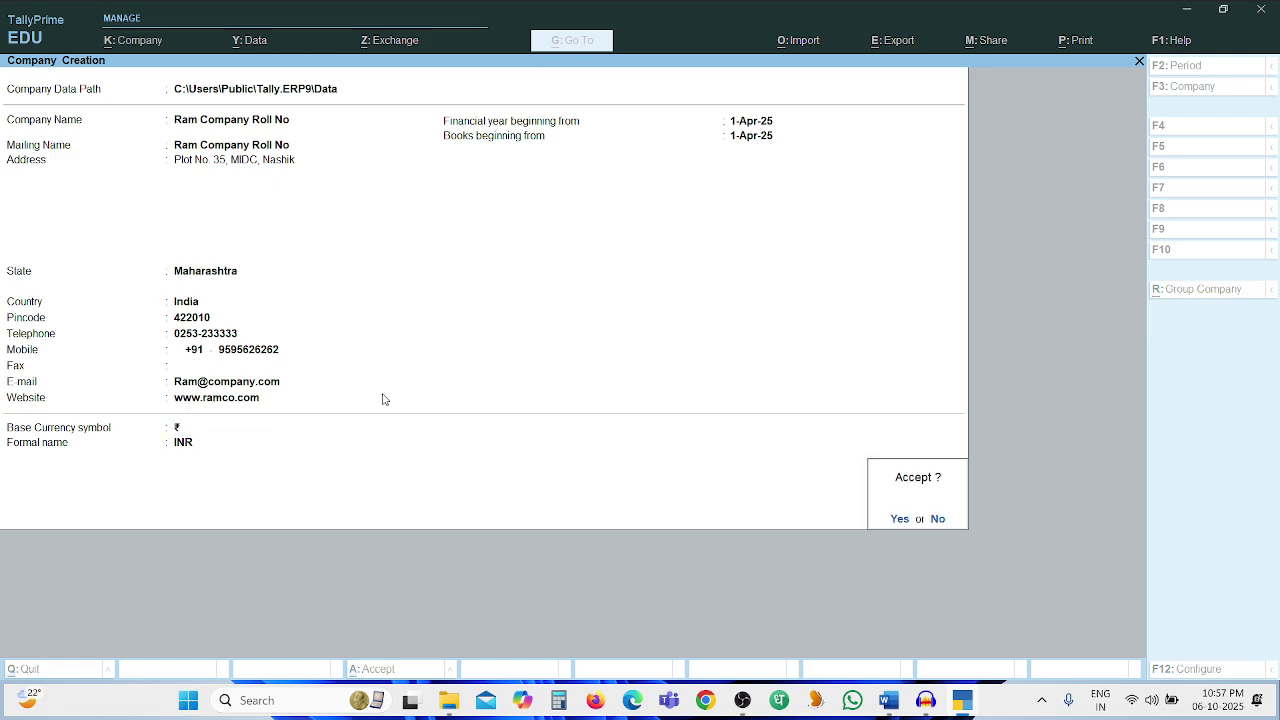
# Accept the company creation and set Maintain Inventory to No in Company Features
pyautogui.press('y')
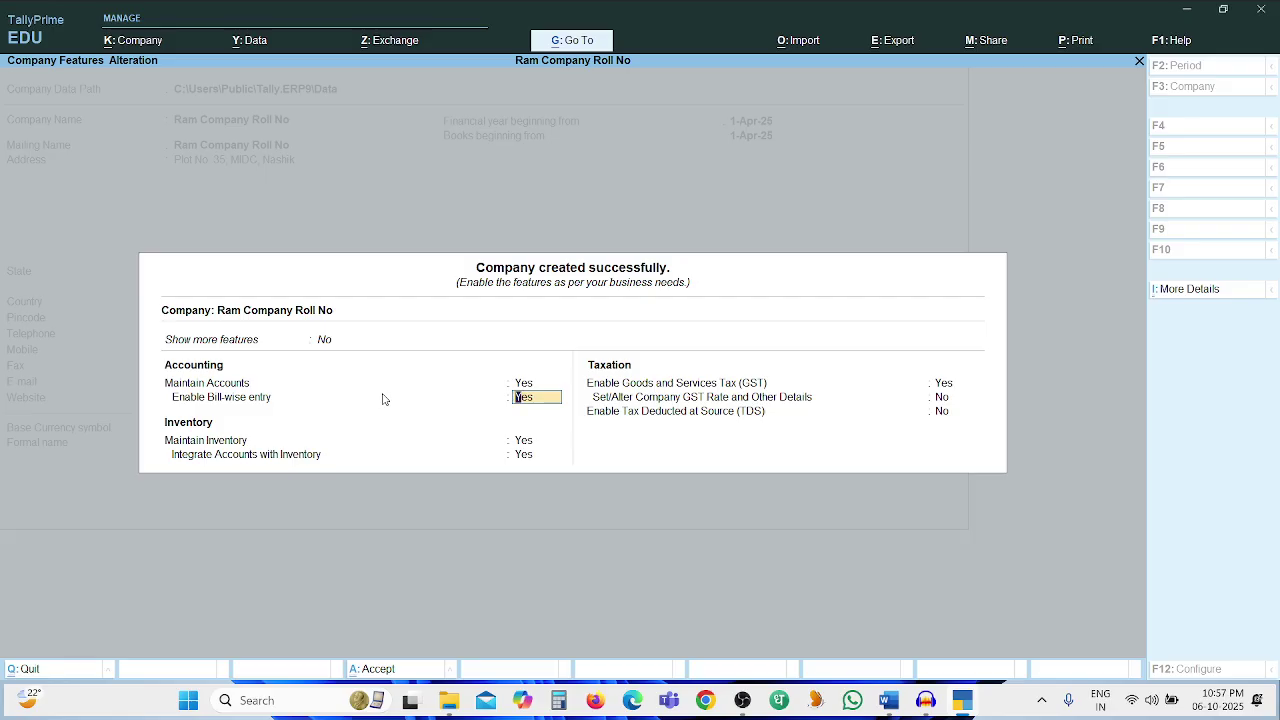
pyautogui.press('Return')
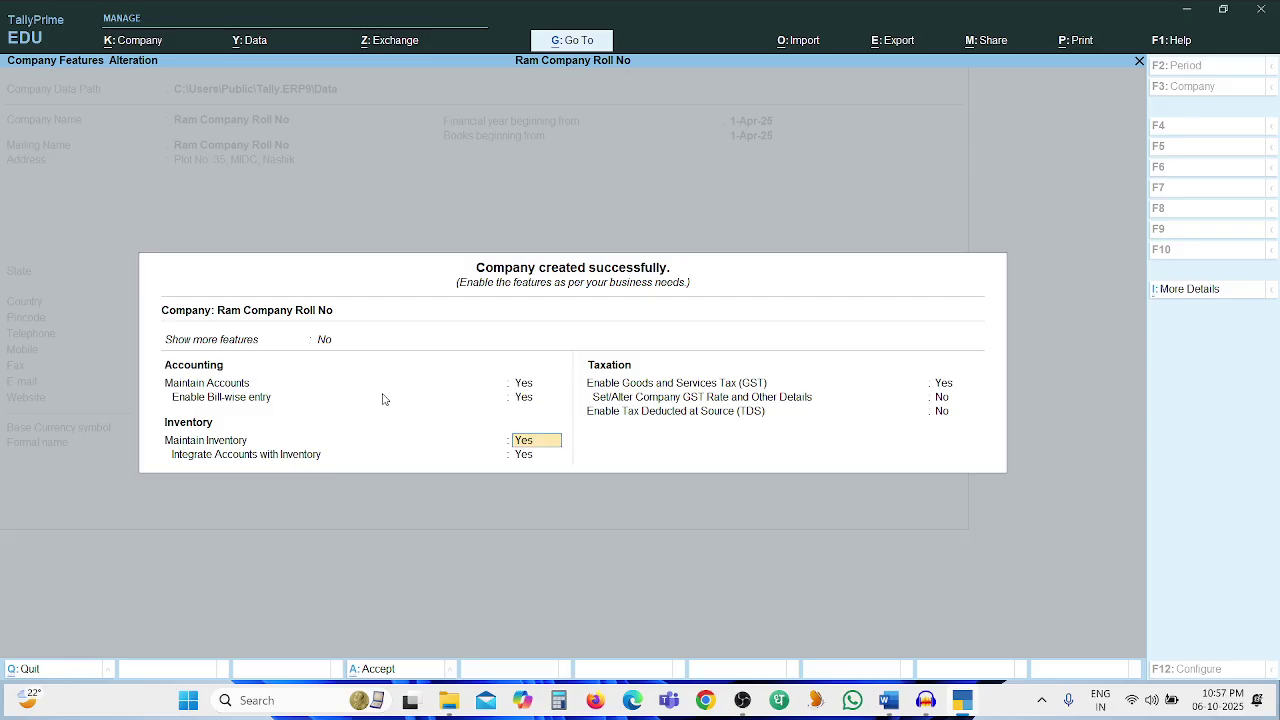
pyautogui.press('n')
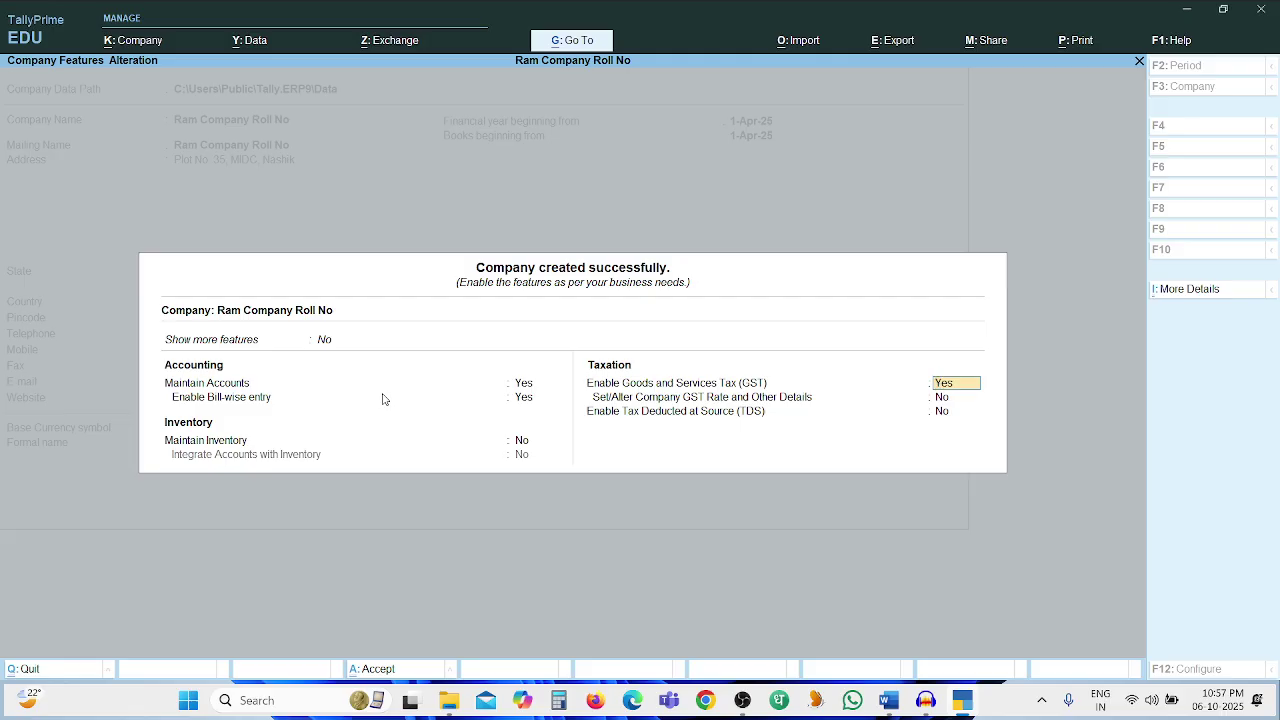
# Keep GST enabled with State Maharashtra, accept the GST details and features, then view the question paper
pyautogui.press('Return')
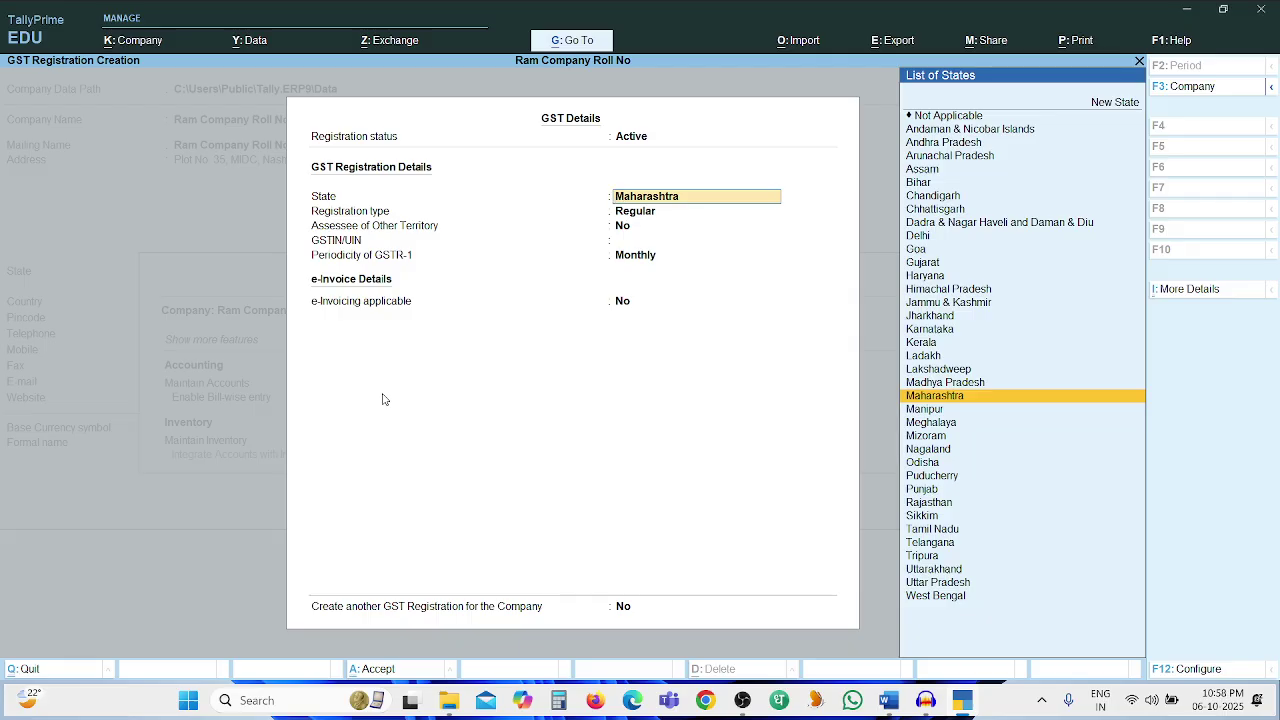
pyautogui.hotkey('alt', 'Tab')
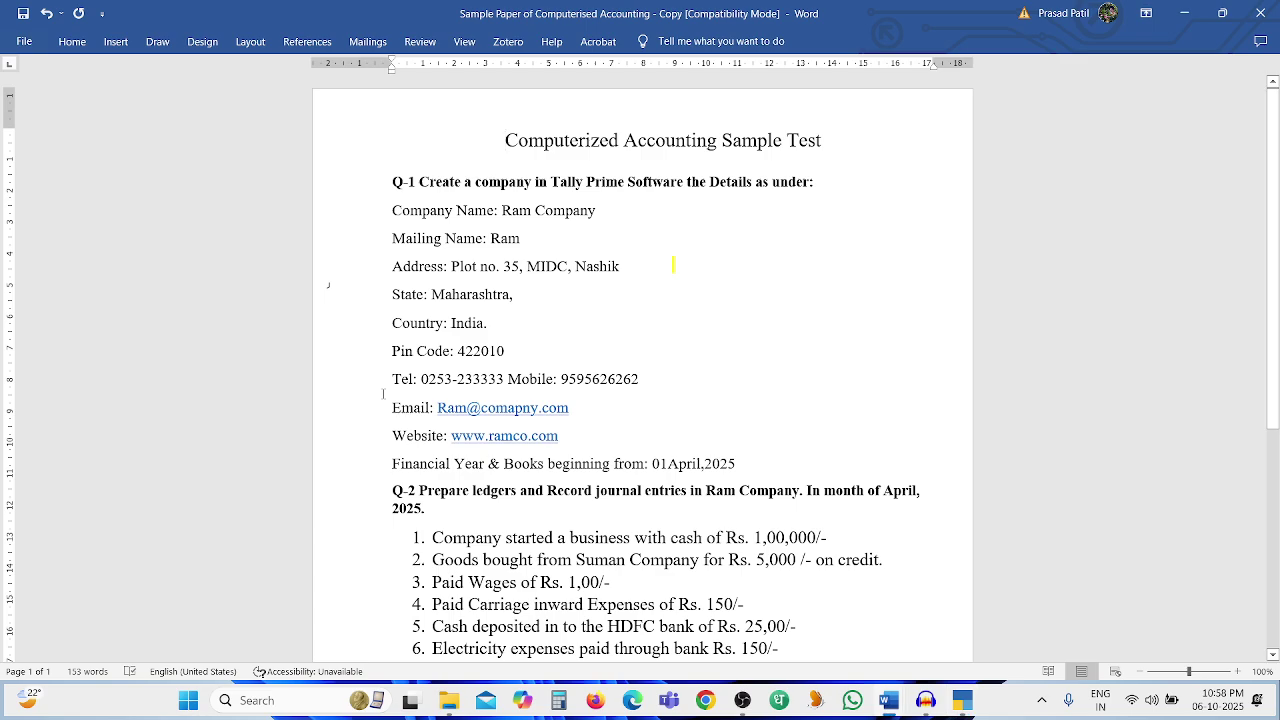
pyautogui.hotkey('alt', 'Tab')
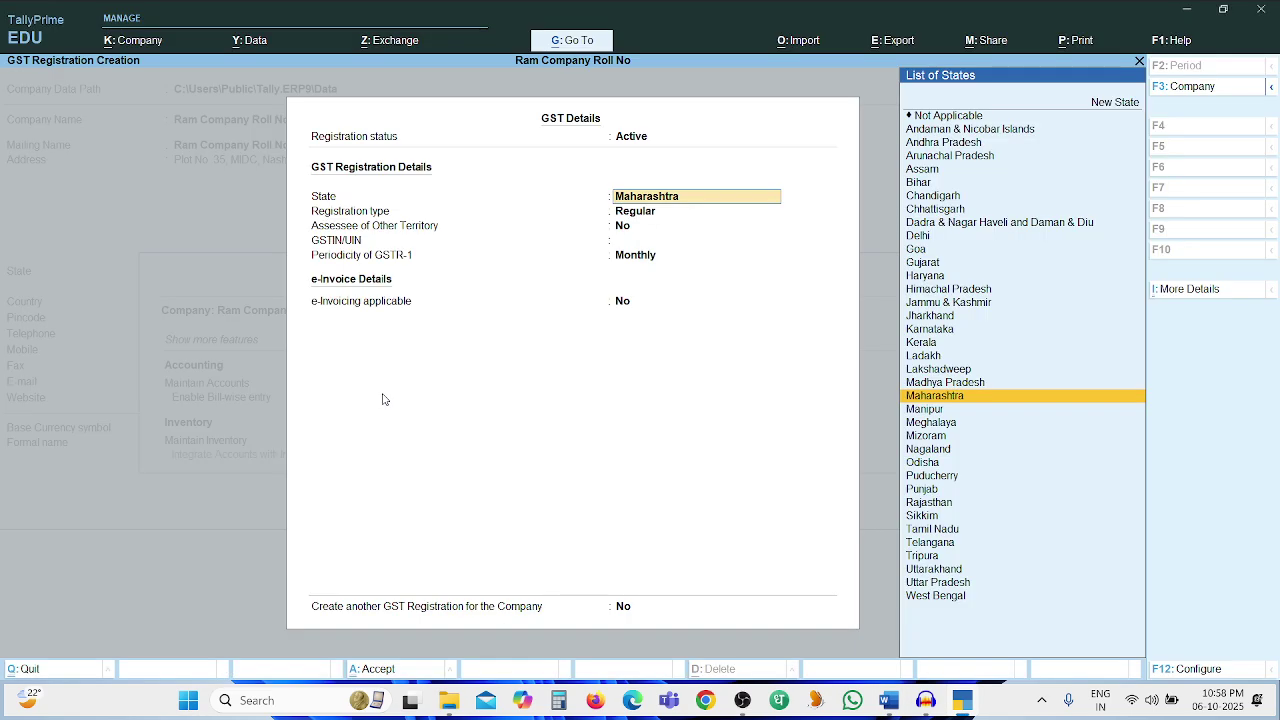
pyautogui.press('ctrl')
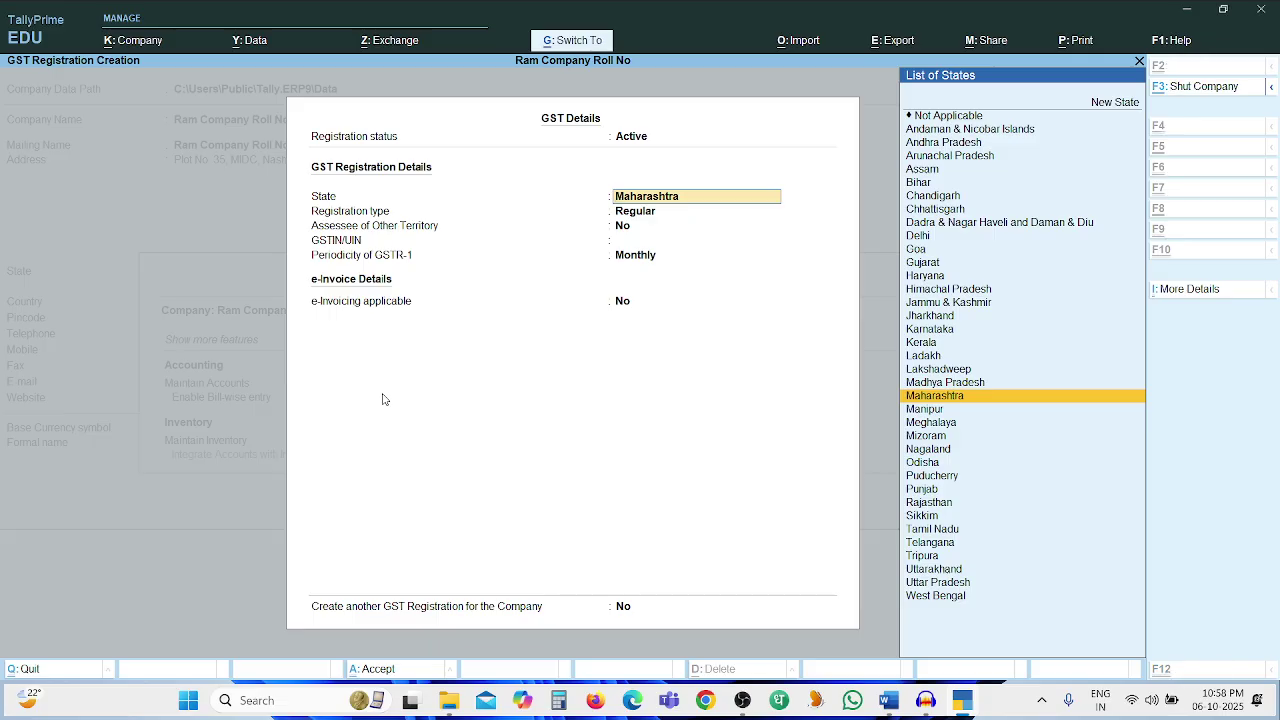
pyautogui.hotkey('ctrl', 'a')
pyautogui.press('Return')
pyautogui.press('Return')
pyautogui.press('Return')
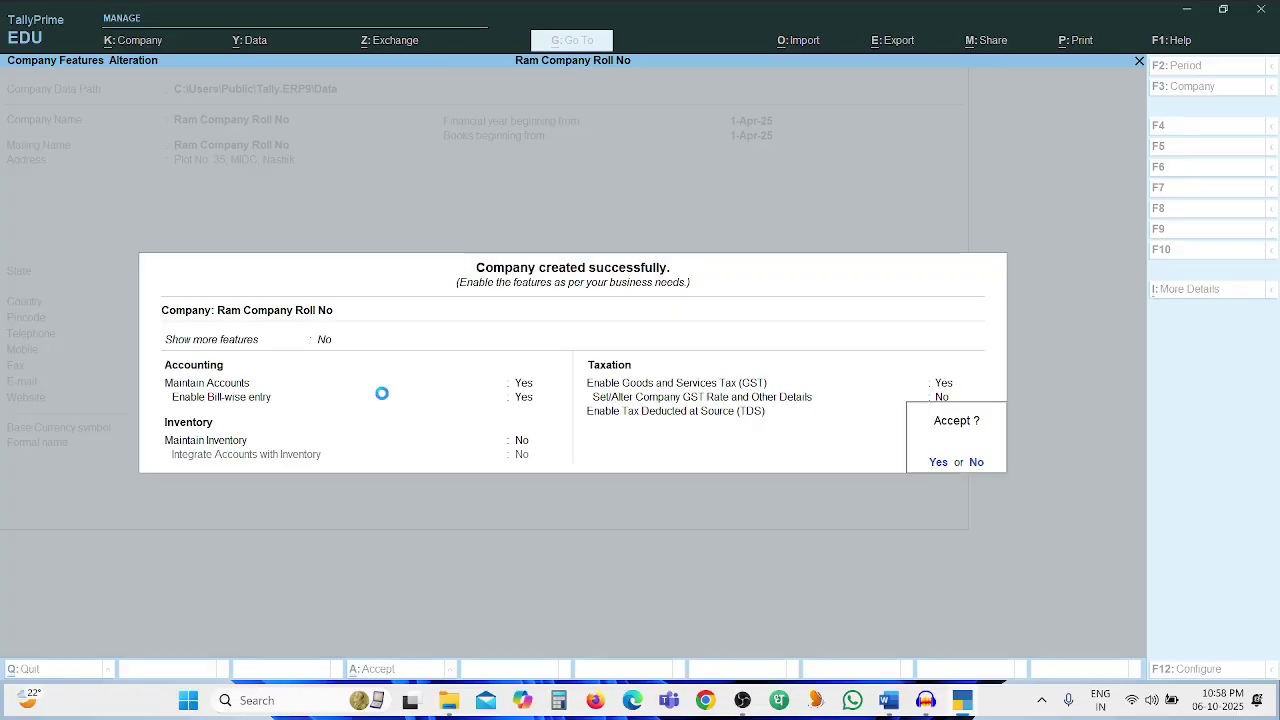
pyautogui.hotkey('alt', 'Tab')
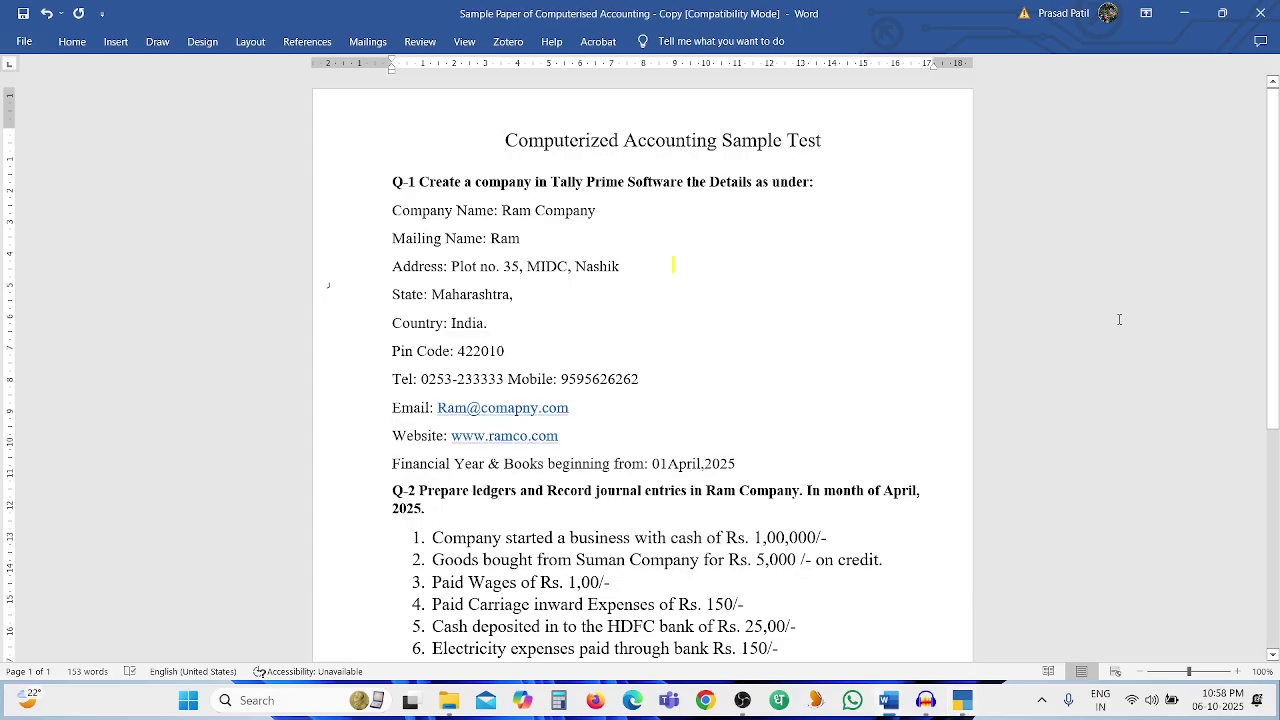
# Scroll the question paper to the Q-2 transactions and hint table, then return to TallyPrime
pyautogui.moveTo(1276, 270); pyautogui.dragTo(1278, 418)
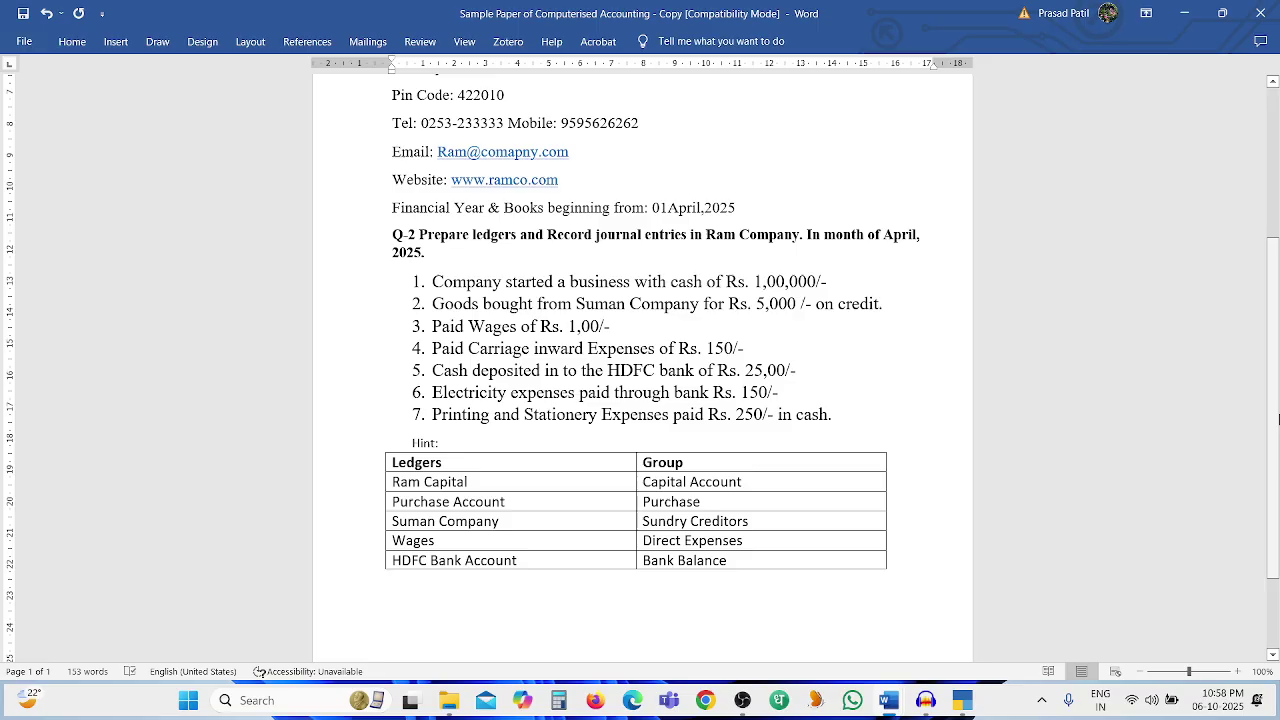
pyautogui.hotkey('alt', 'Tab')
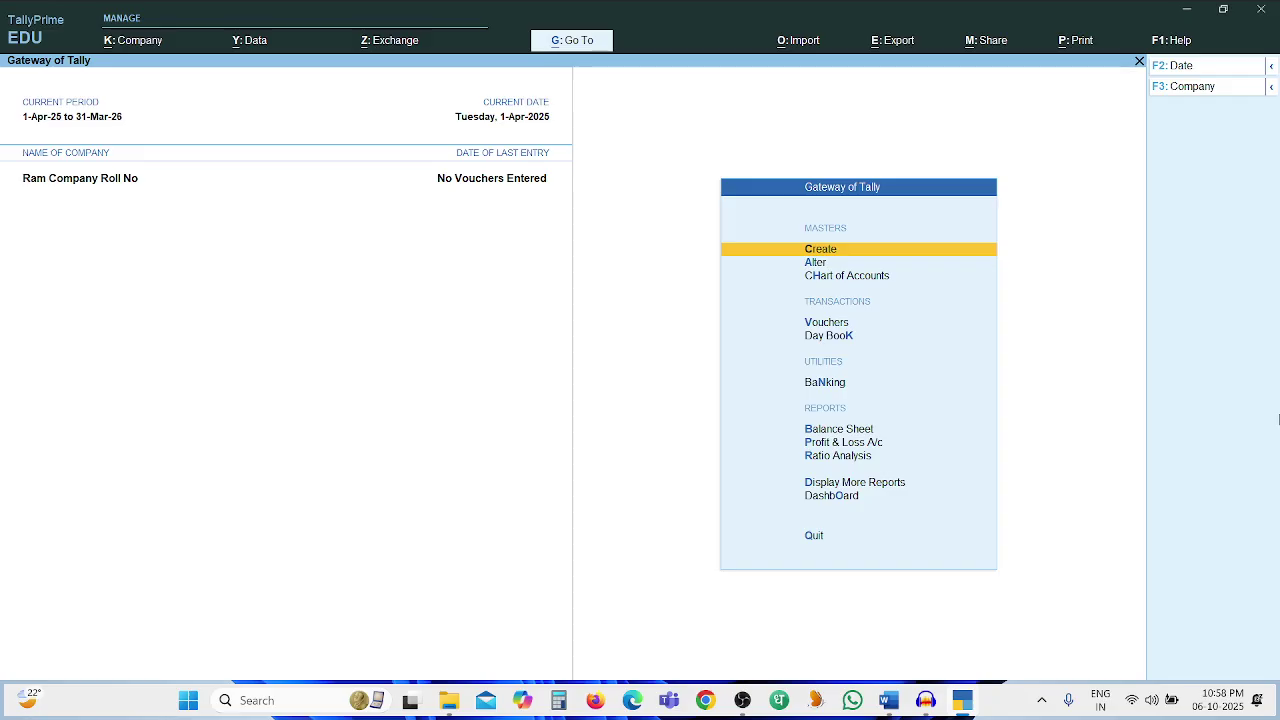
# Create and save the Ram Capital Account ledger under Capital Account via Create > Ledger
pyautogui.press('Return')
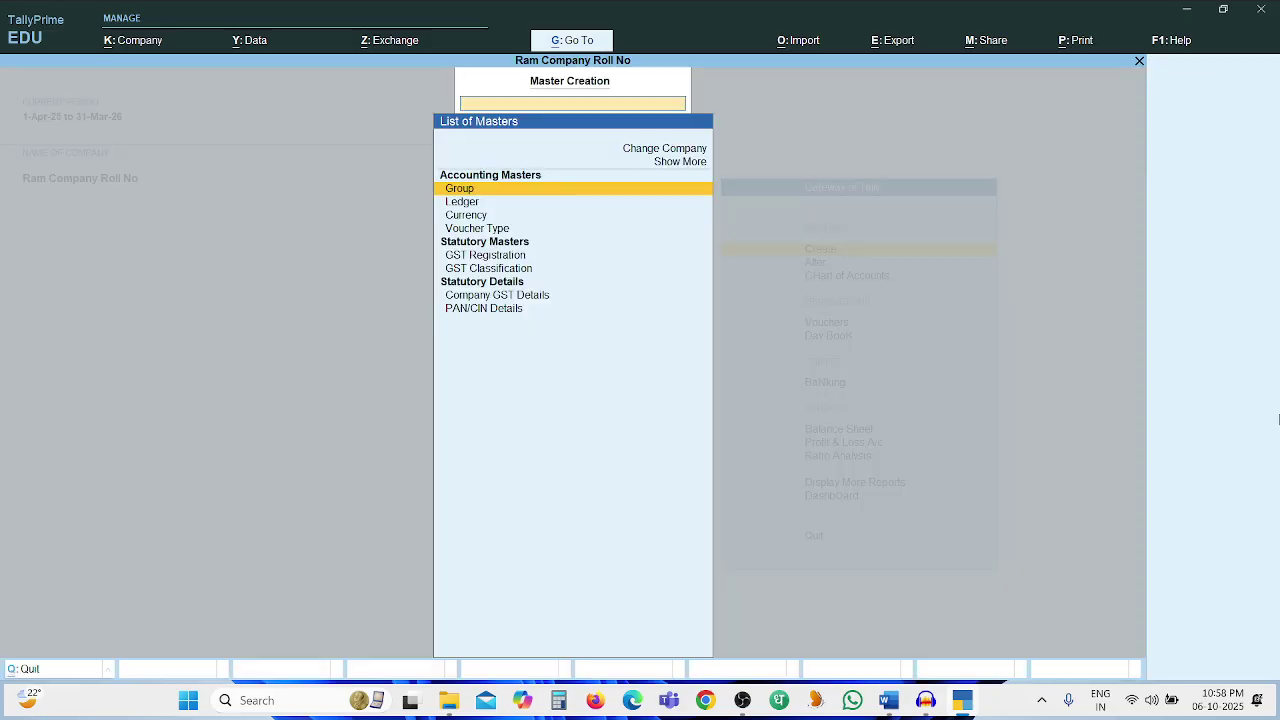
pyautogui.press('Down')
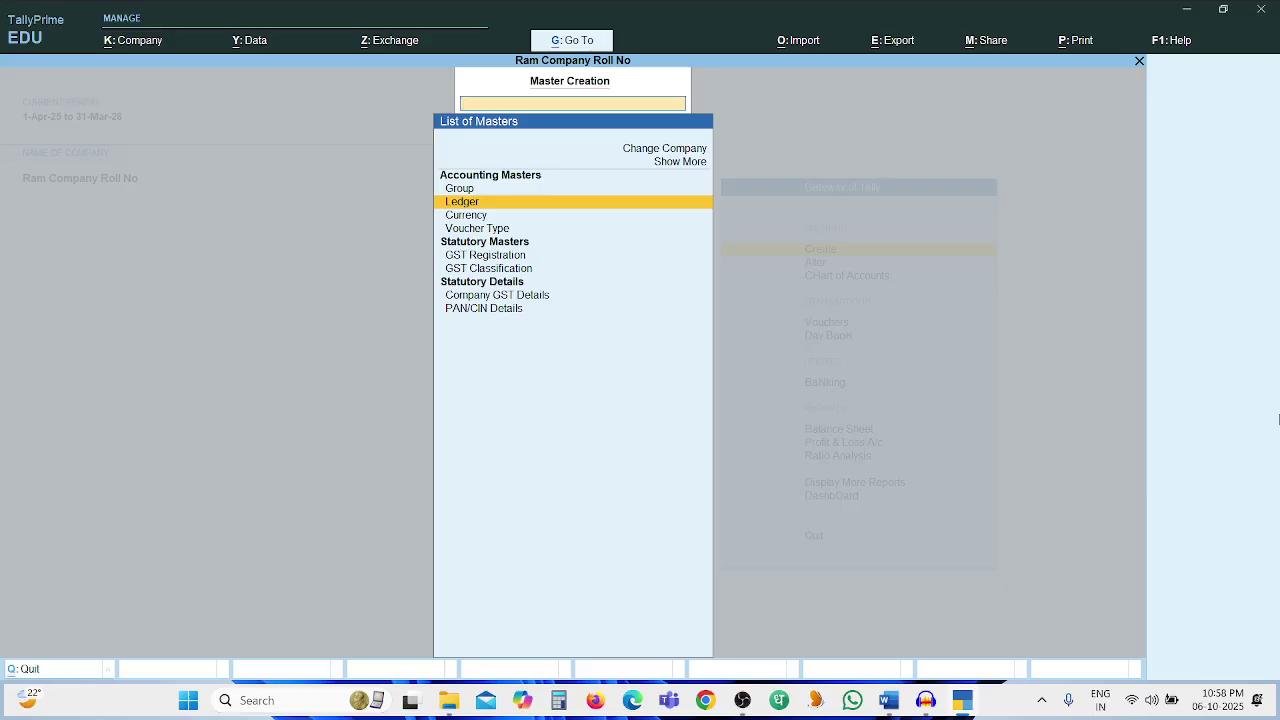
pyautogui.press('Return')
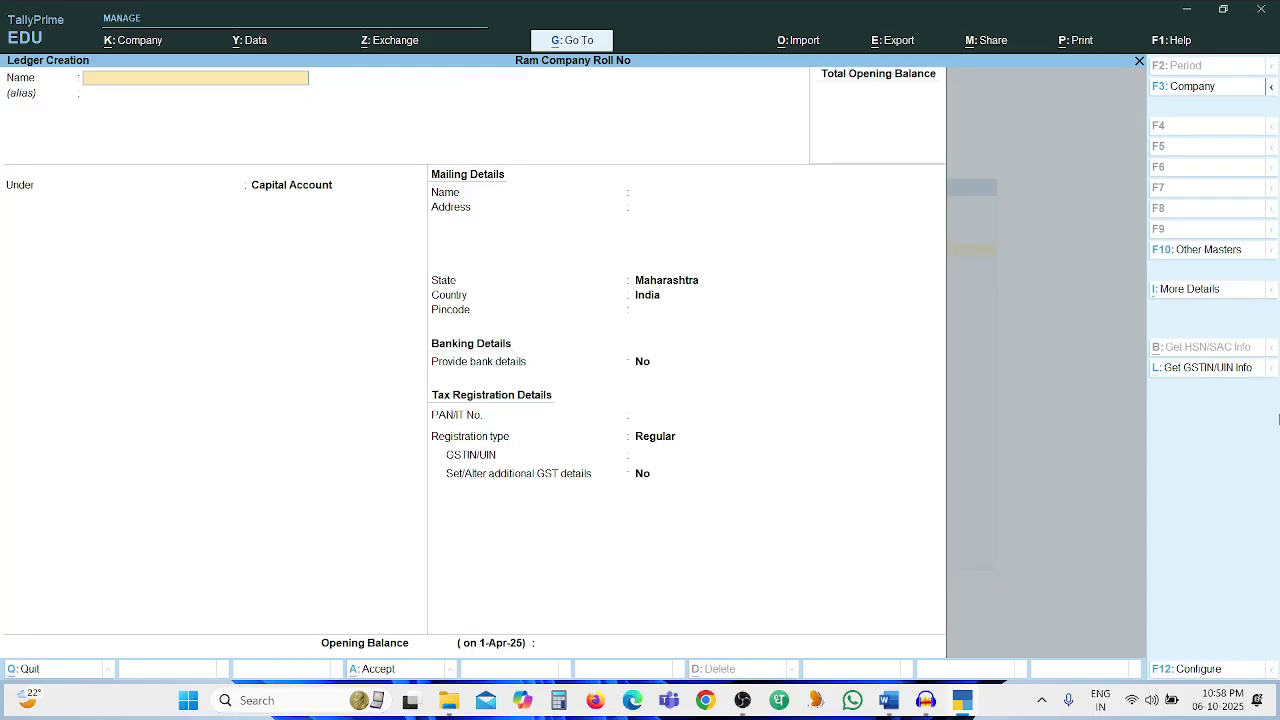
pyautogui.hotkey('alt', 'Tab')
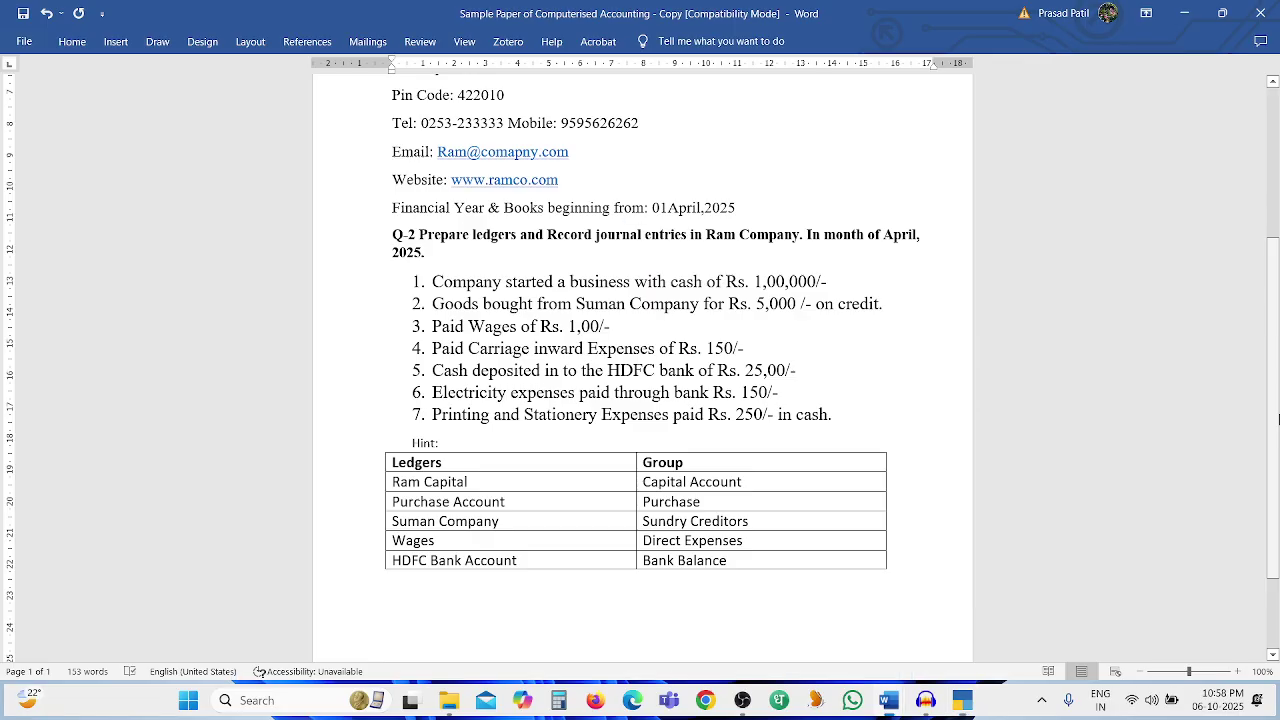
pyautogui.hotkey('alt', 'Tab')
pyautogui.write('R')
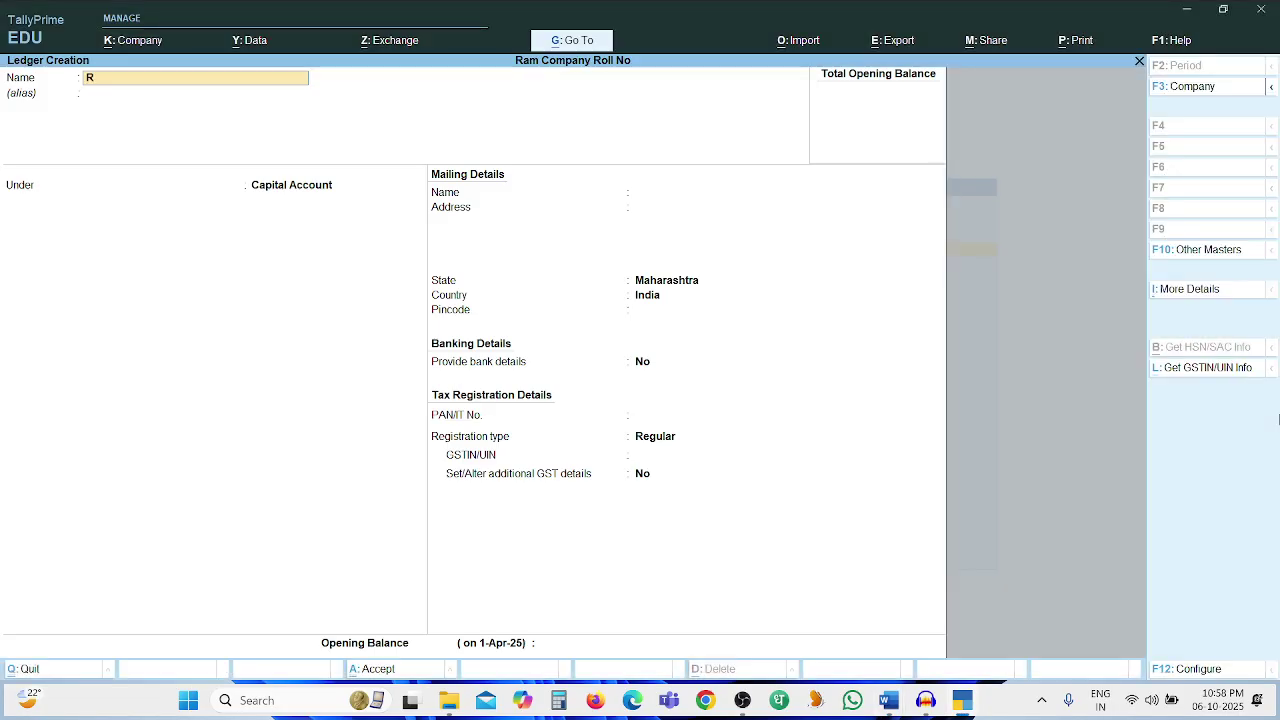
pyautogui.write('am Capital Account')
pyautogui.press('Return')
pyautogui.press('Return')
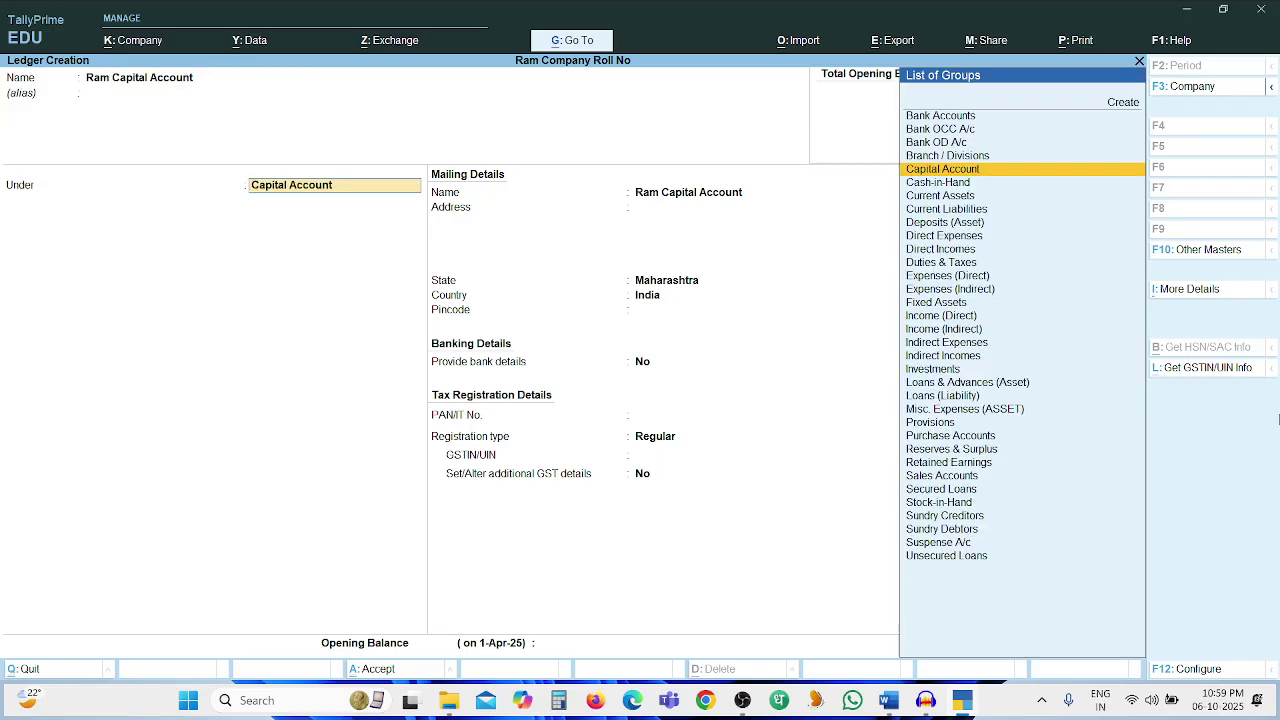
pyautogui.press('Return')
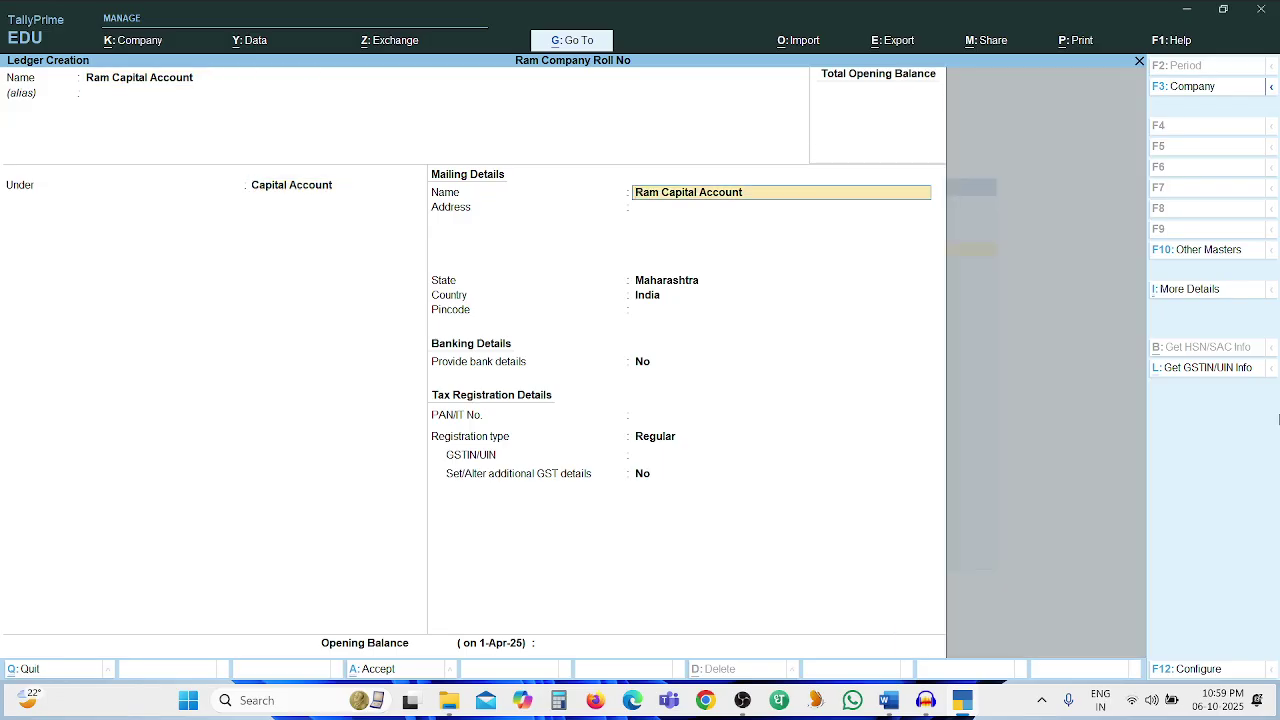
pyautogui.press('Return')
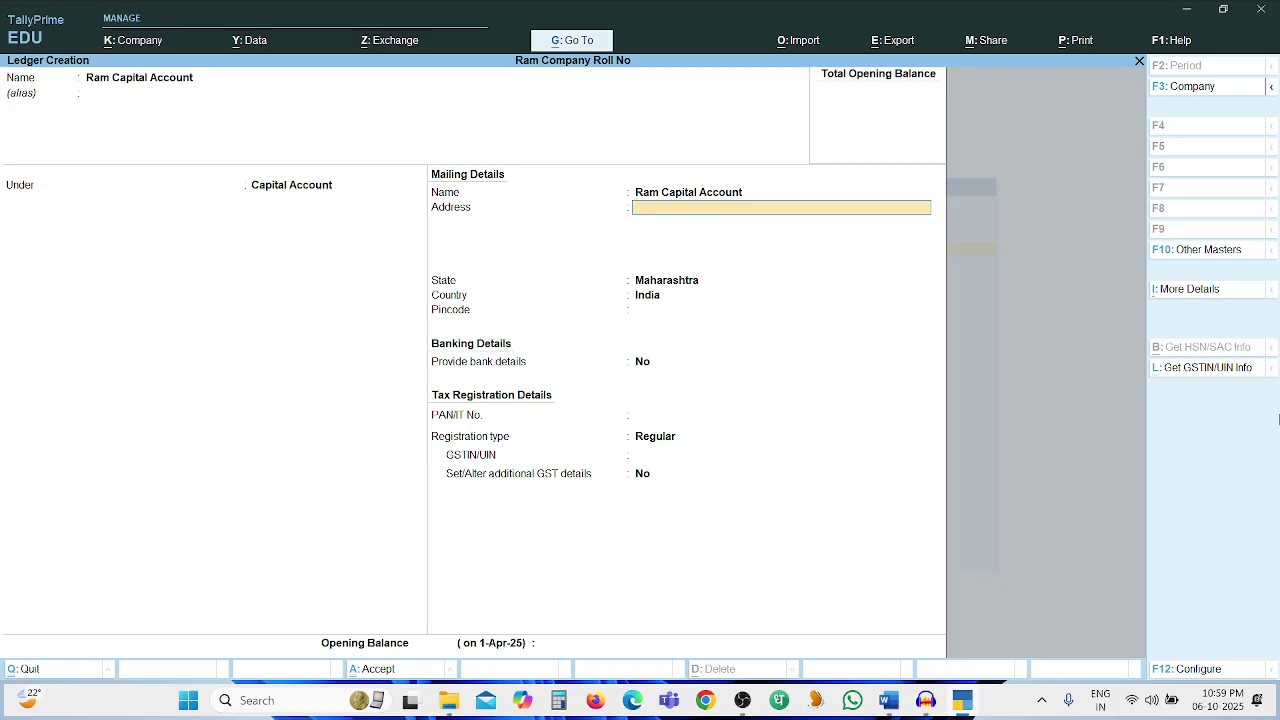
pyautogui.hotkey('ctrl', 'a')
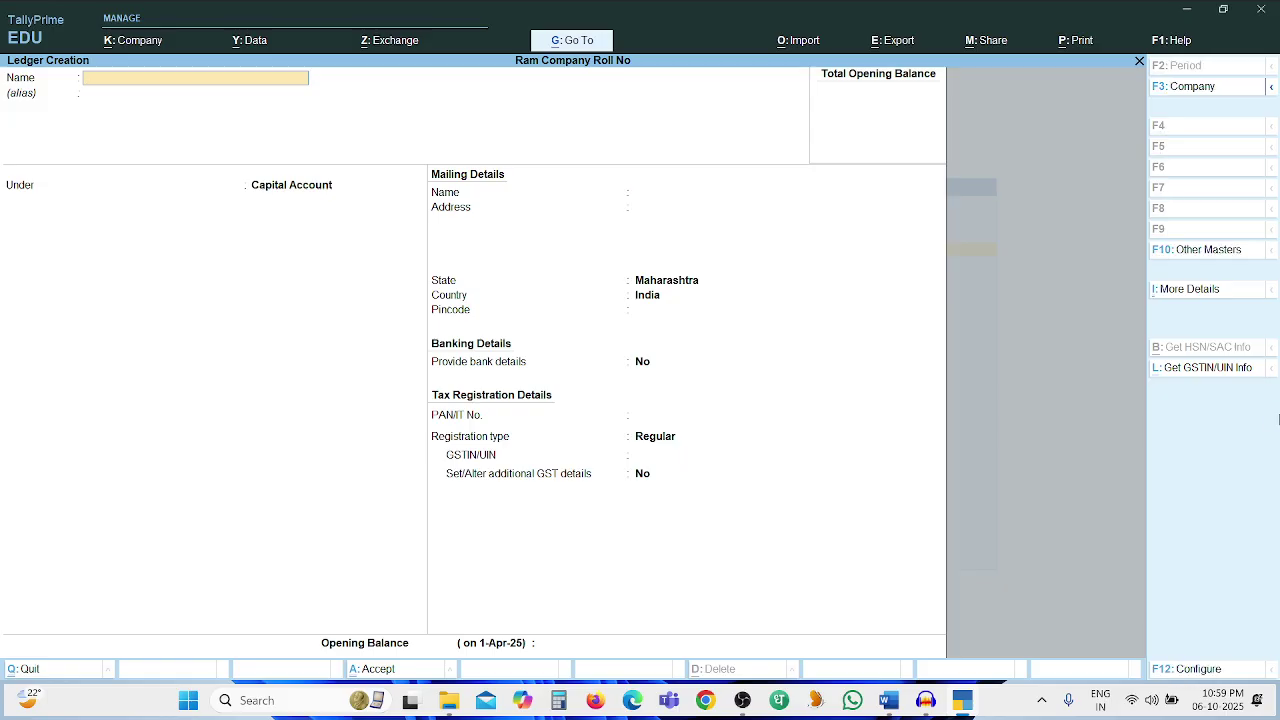
# Create the Purchase Account ledger under Purchase Accounts, type Not Applicable, and save it
pyautogui.hotkey('alt', 'Tab')
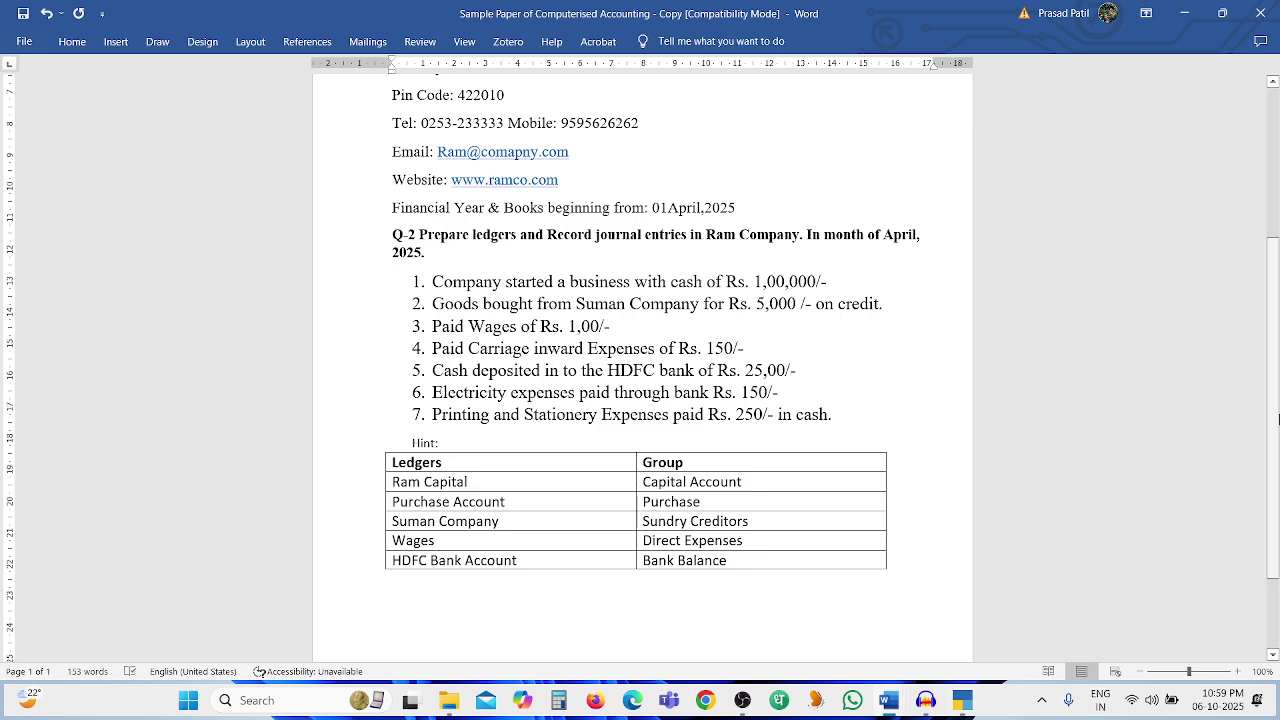
pyautogui.hotkey('alt', 'Tab')
pyautogui.write('Purchase Account')
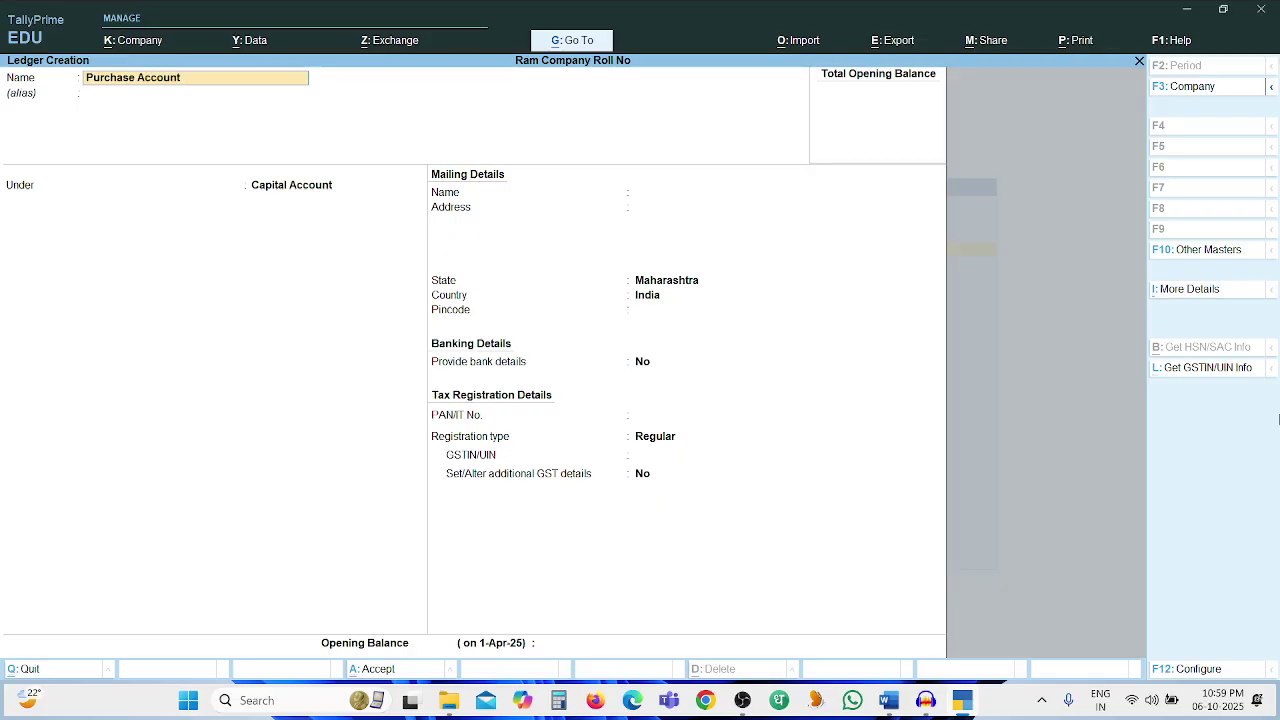
pyautogui.press('Return')
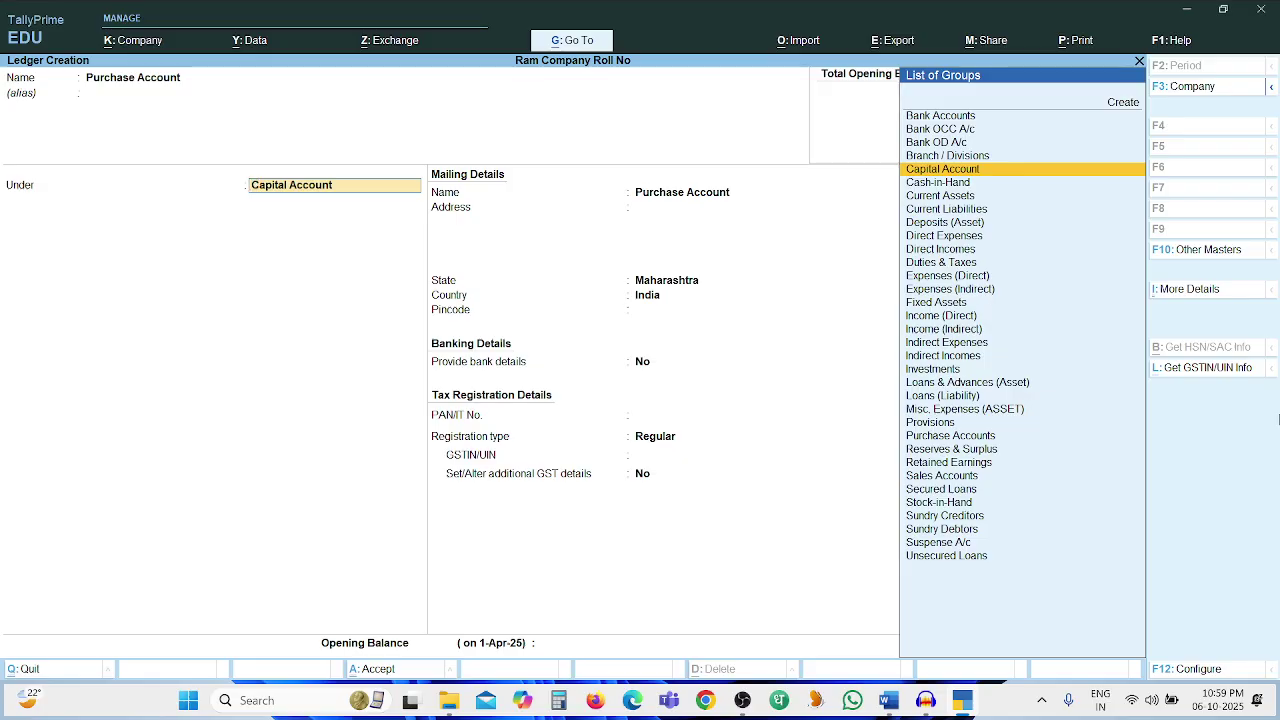
pyautogui.write('G')
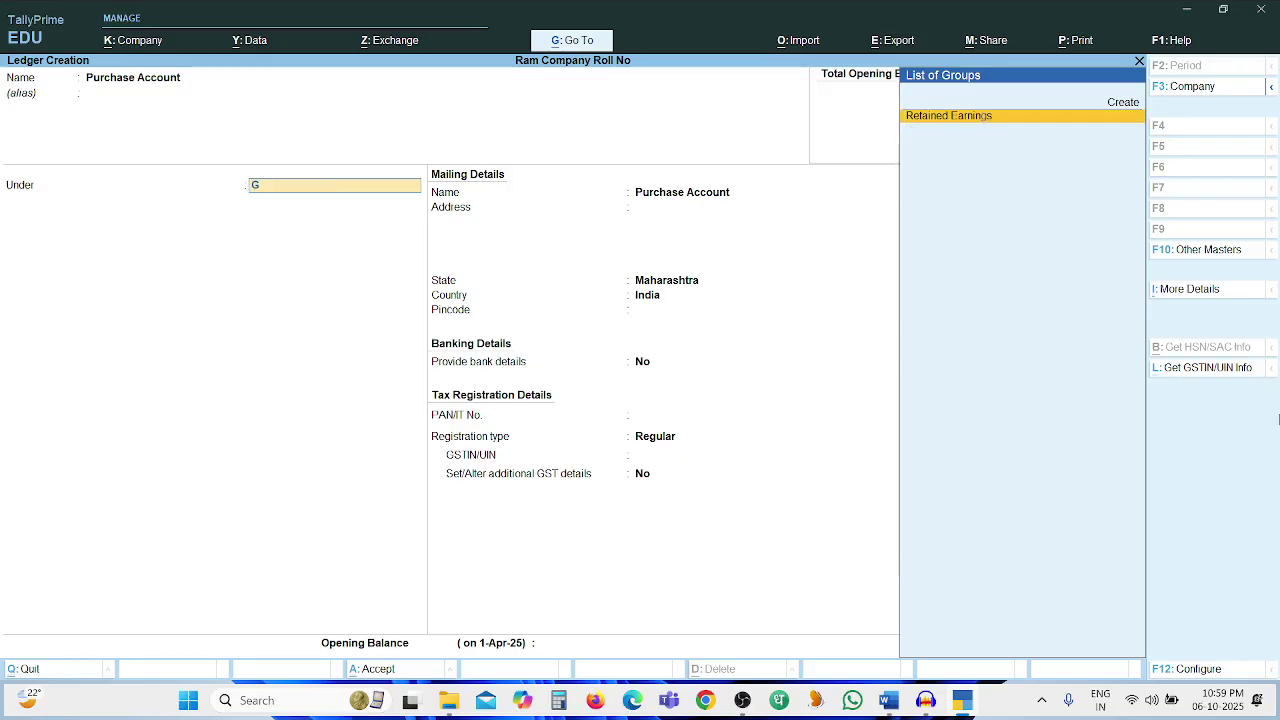
pyautogui.press('BackSpace')
pyautogui.write('Purc')
pyautogui.press('Return')
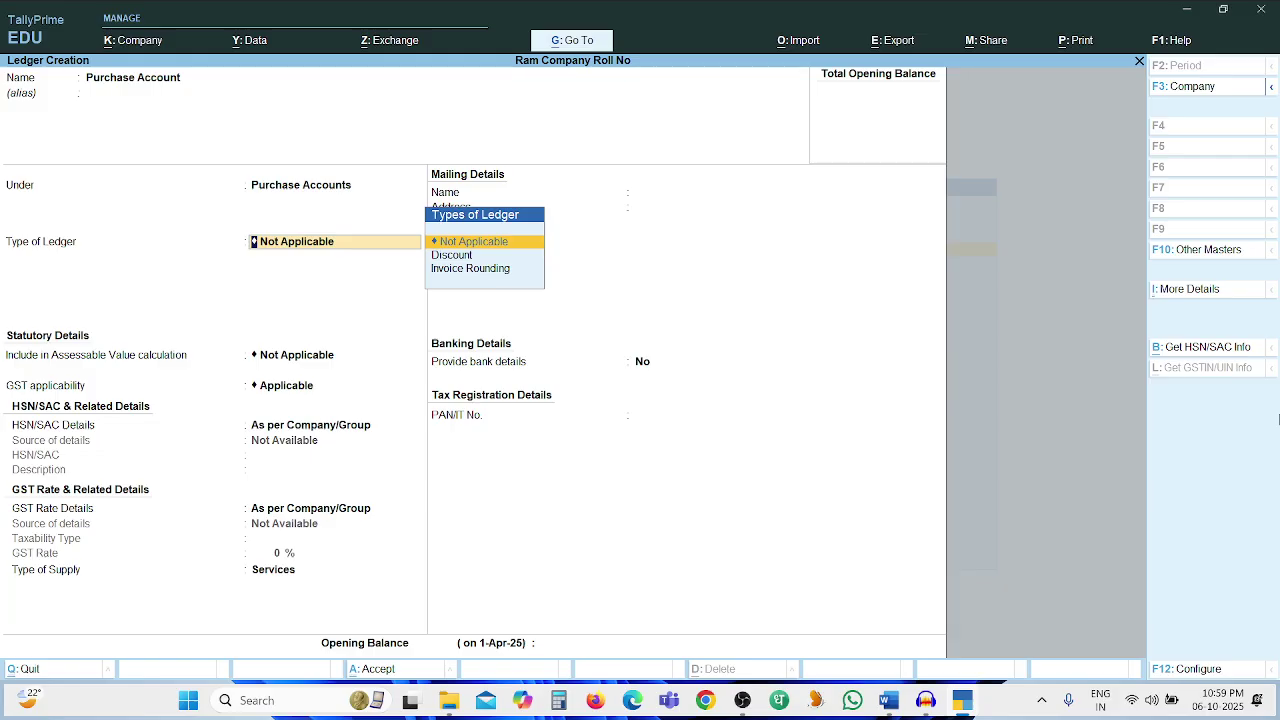
pyautogui.press('Return')
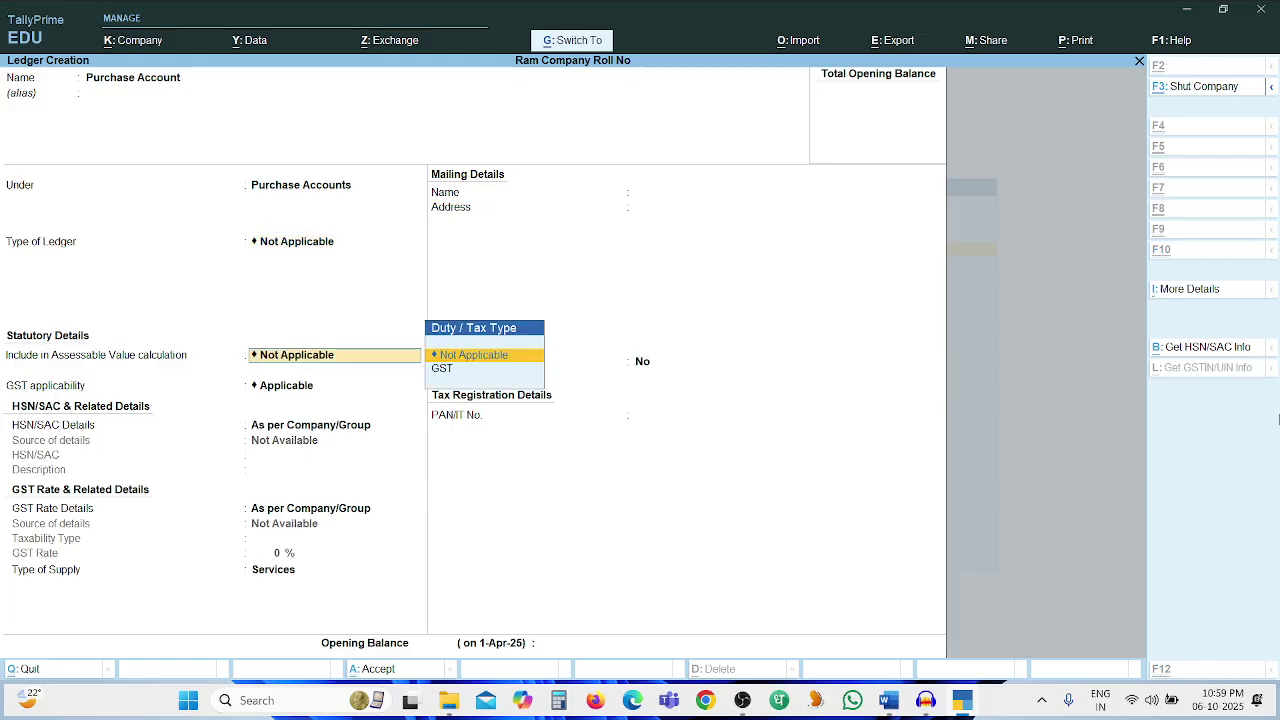
pyautogui.hotkey('ctrl', 'a')
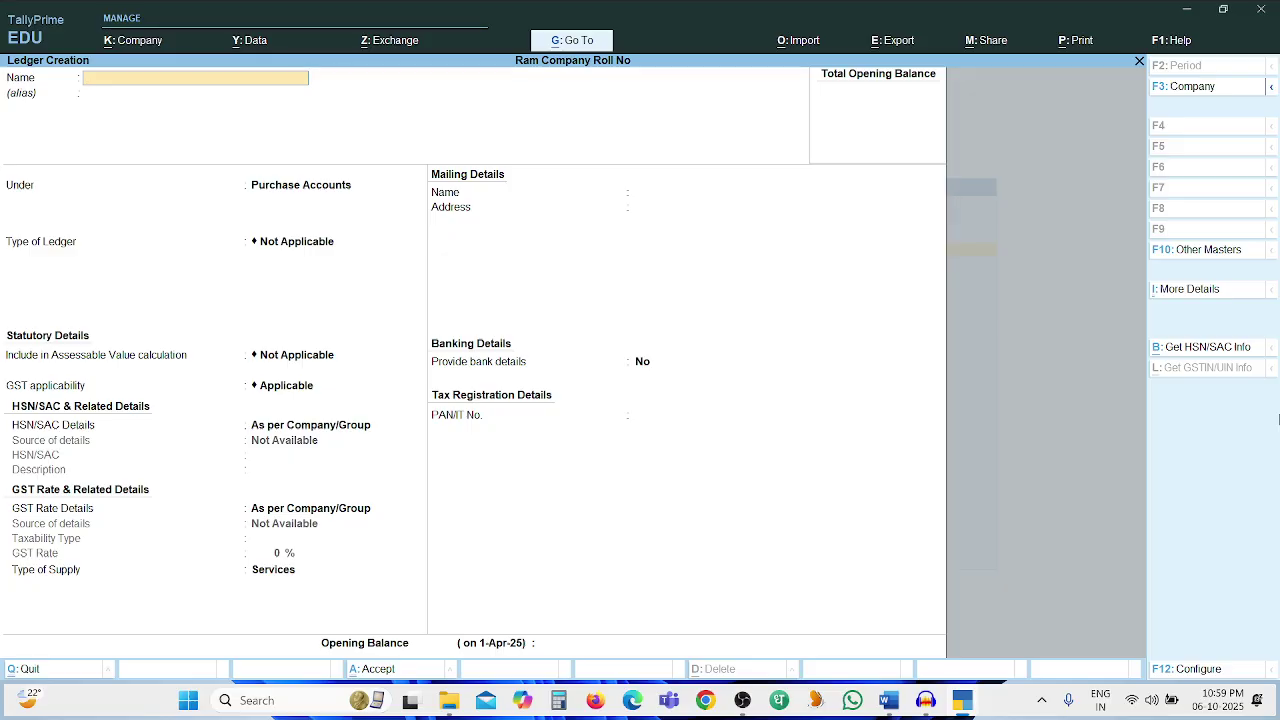
# Create the Suman Company ledger under Sundry Creditors with bill-by-bill tracking set to No
pyautogui.hotkey('alt', 'Tab')
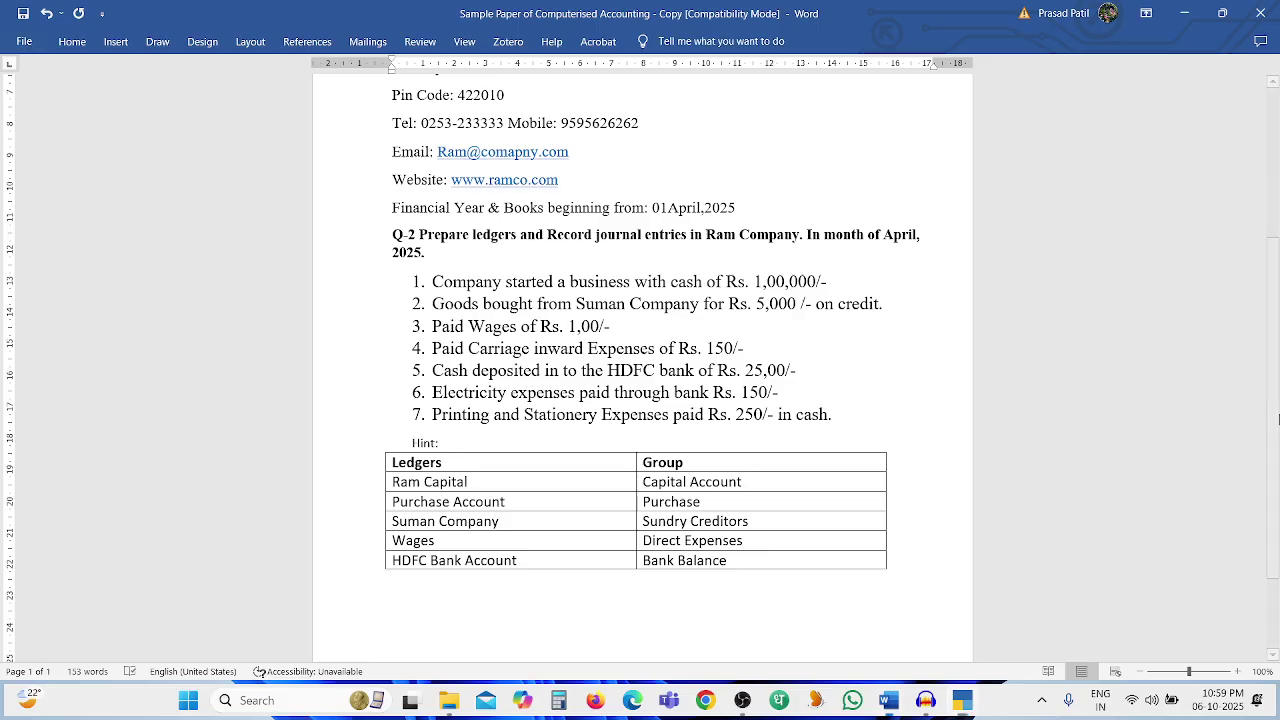
pyautogui.hotkey('alt', 'Tab')
pyautogui.write('Suman Compa')
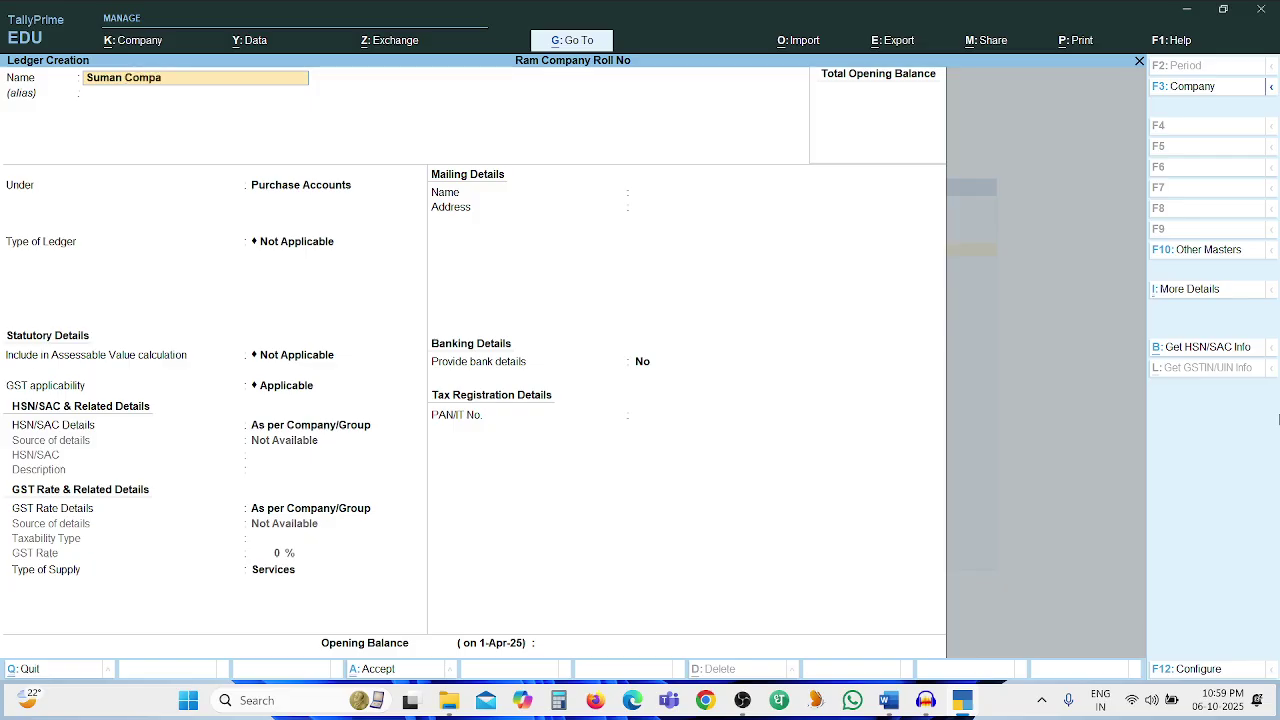
pyautogui.press('Return')
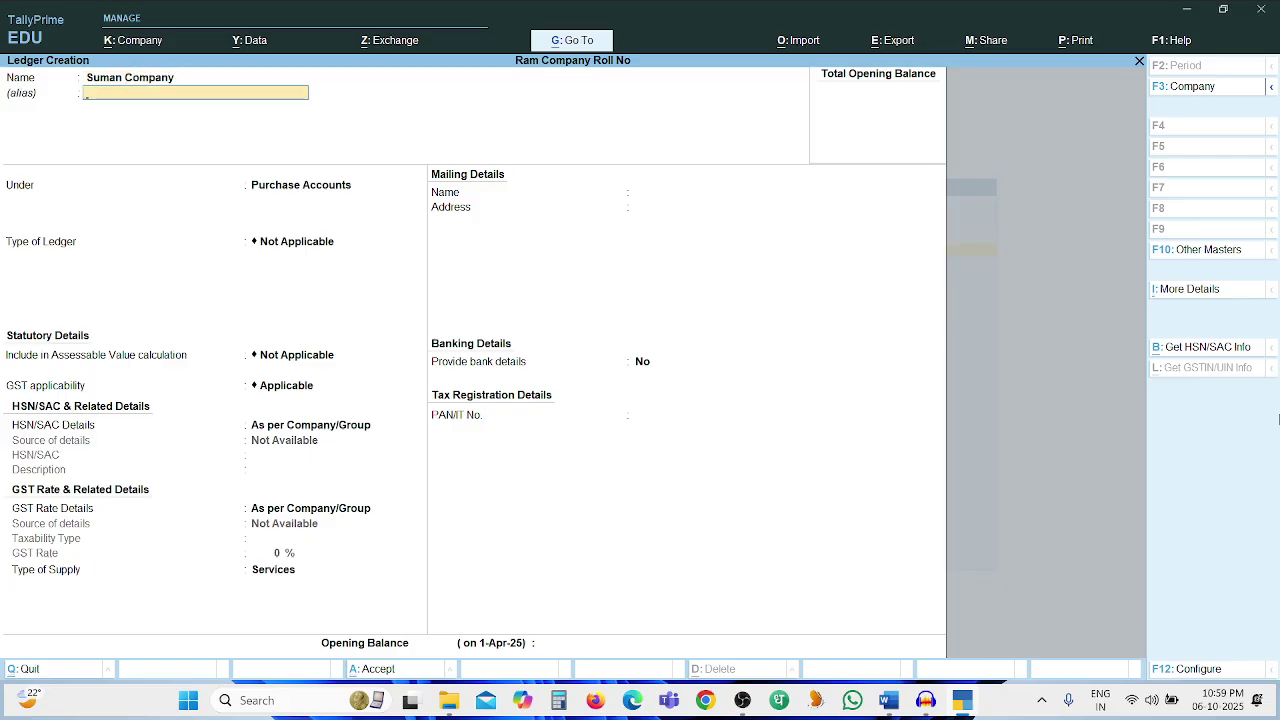
pyautogui.hotkey('alt', 'Tab')
pyautogui.hotkey('alt', 'Tab')
pyautogui.press('Return')
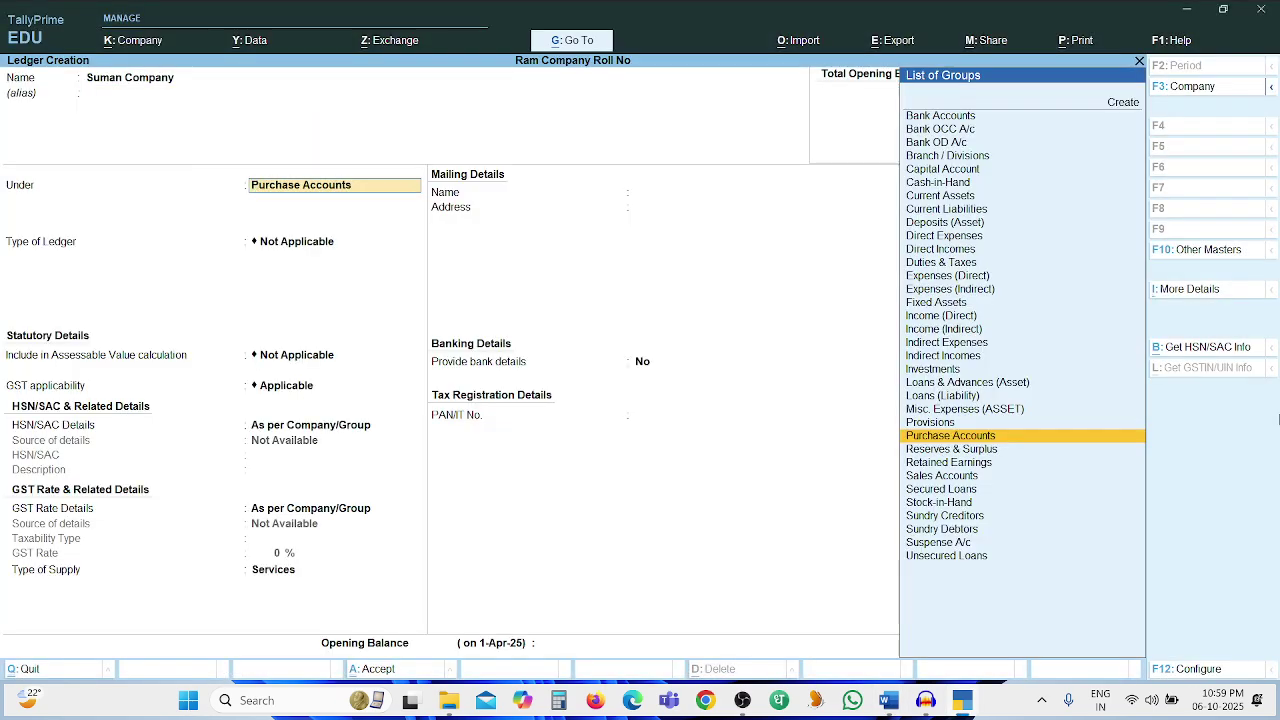
pyautogui.write('Sund')
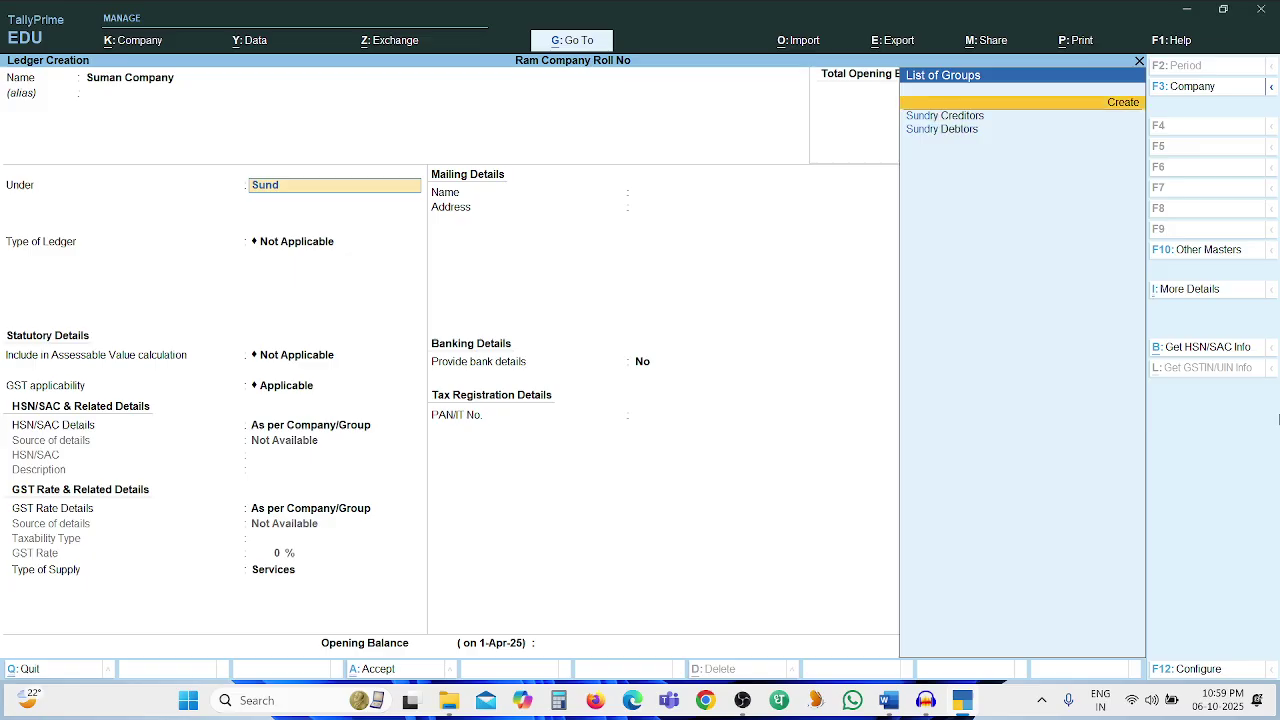
pyautogui.press('Return')
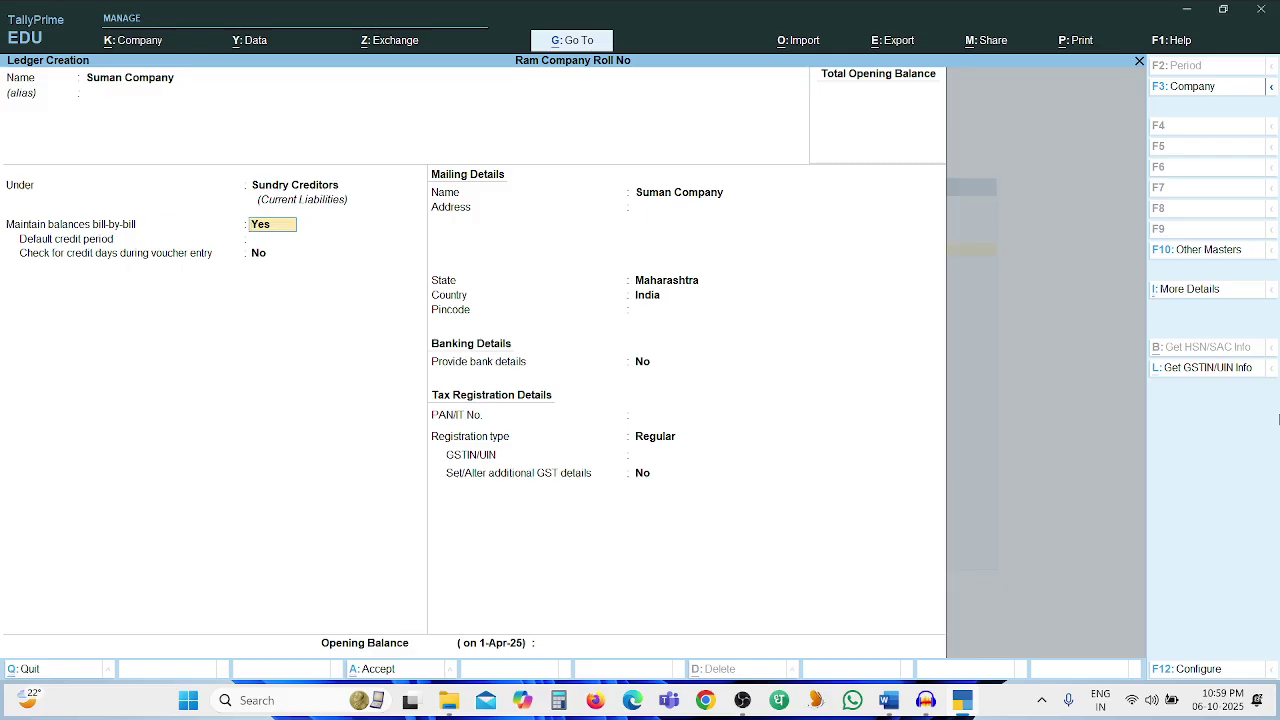
pyautogui.press('n')
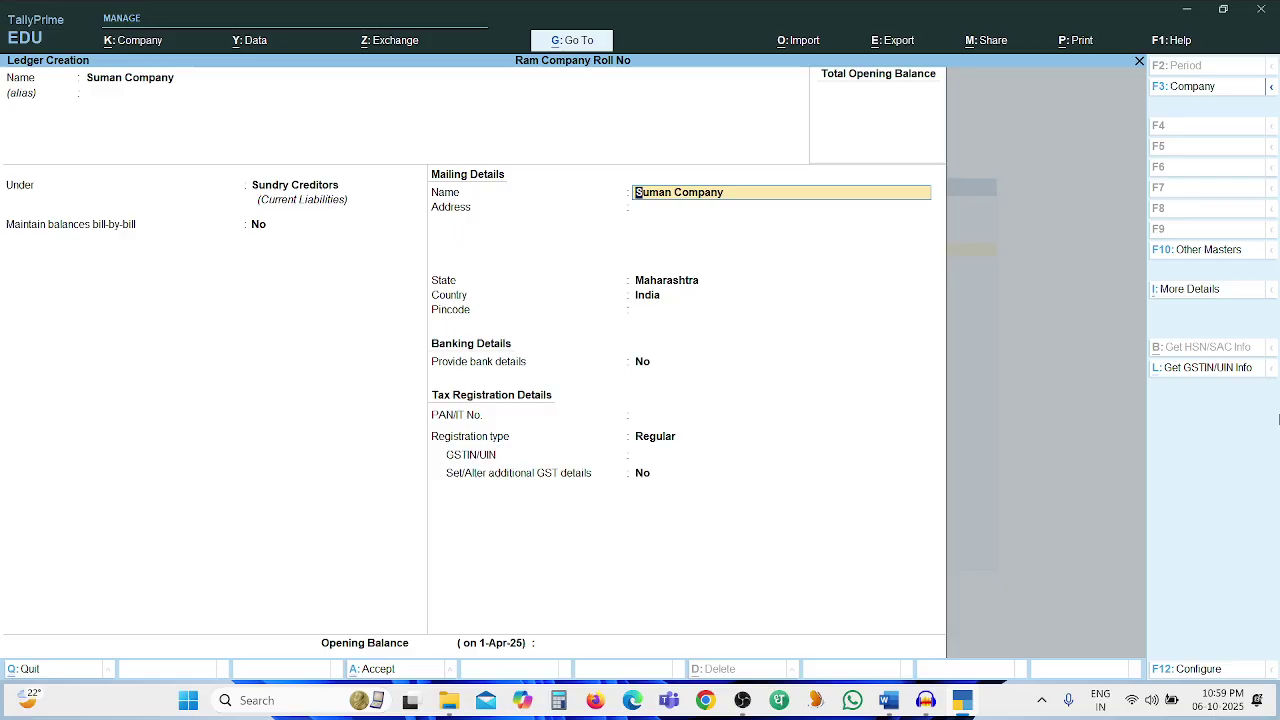
pyautogui.press('Return')
pyautogui.press('ctrl')
pyautogui.hotkey('ctrl', 'a')
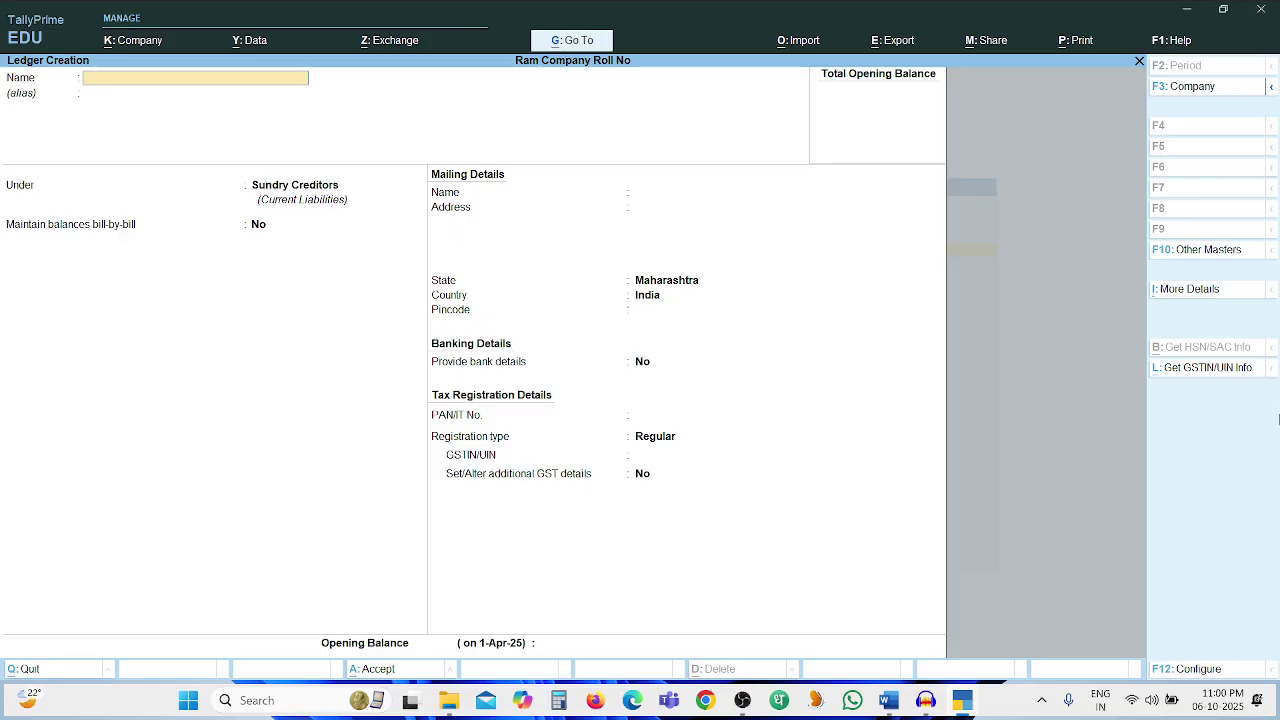
pyautogui.hotkey('alt', 'Tab')
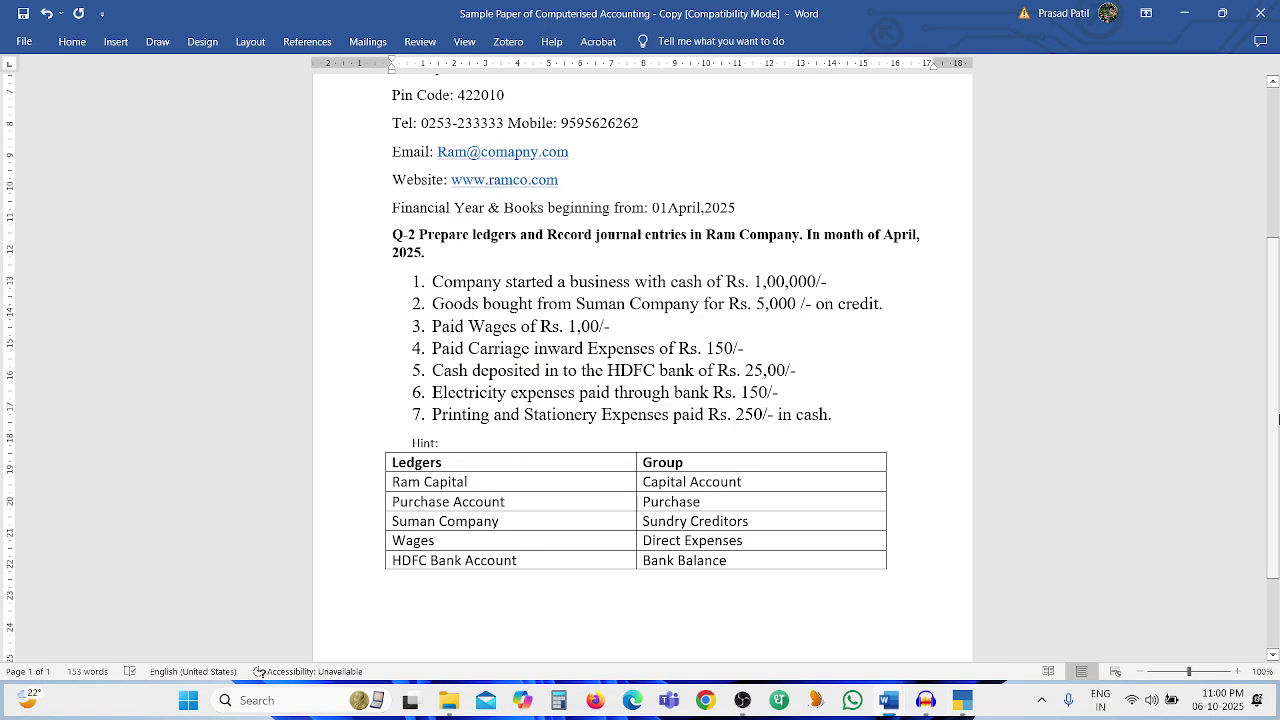
# Create the Wages ledger under Direct Expenses with type Not Applicable and save it
pyautogui.hotkey('alt', 'Tab')
pyautogui.write('Wages')
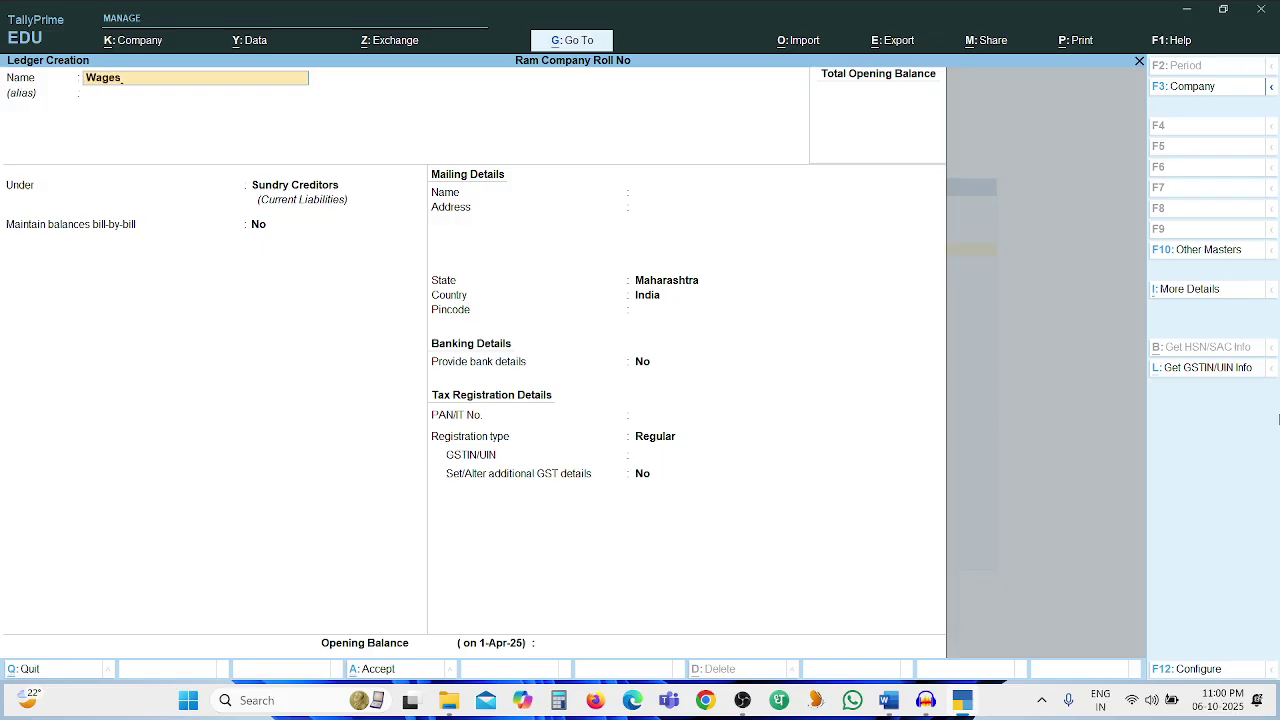
pyautogui.press('Return')
pyautogui.press('Return')
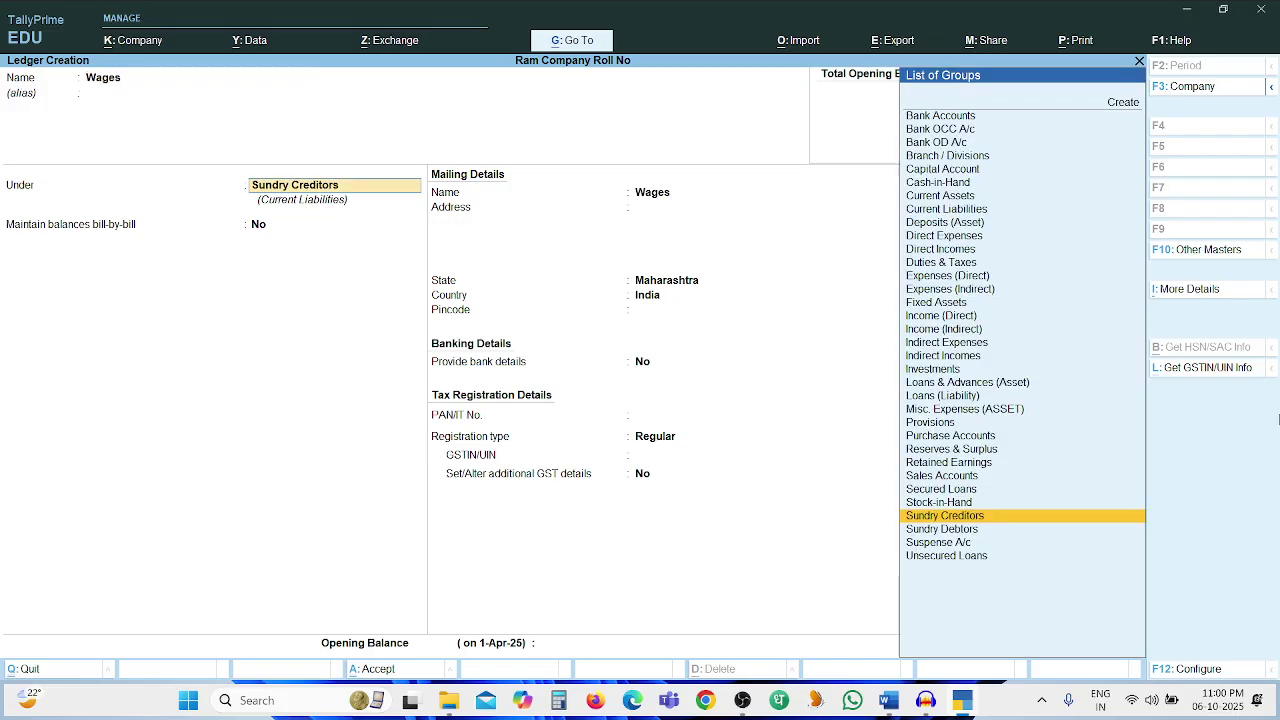
pyautogui.write('Direct')
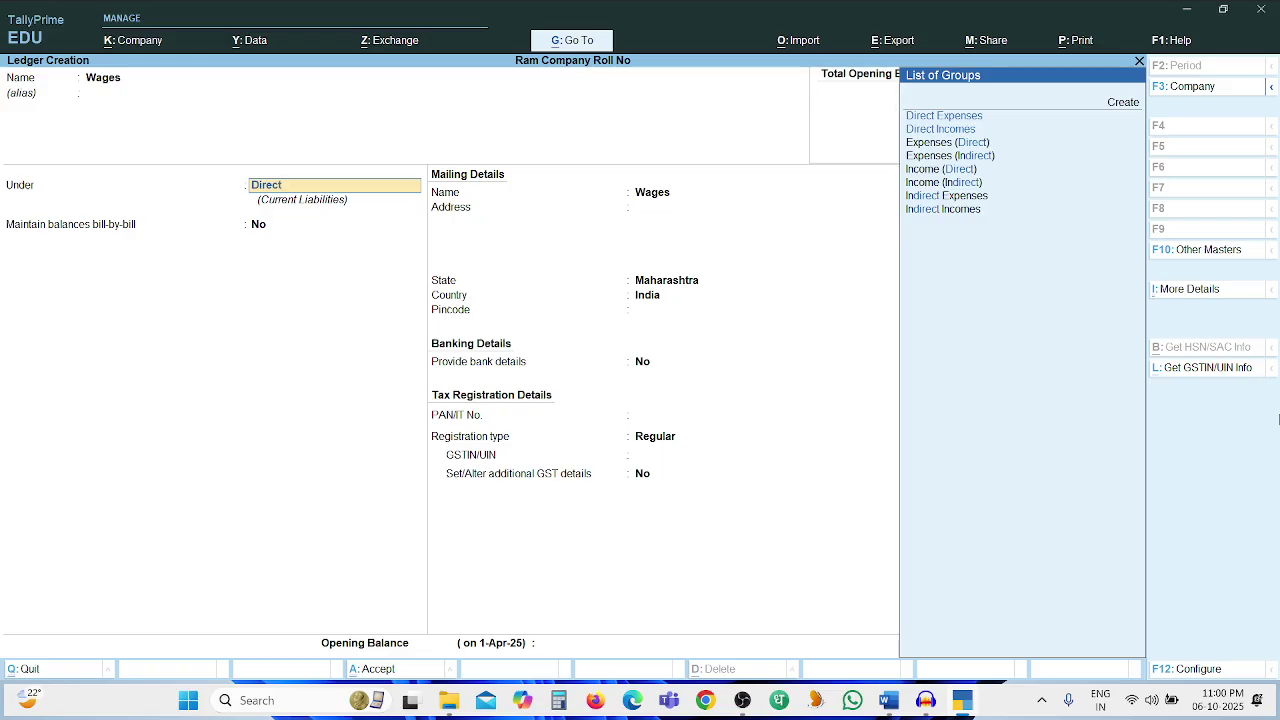
pyautogui.press('Return')
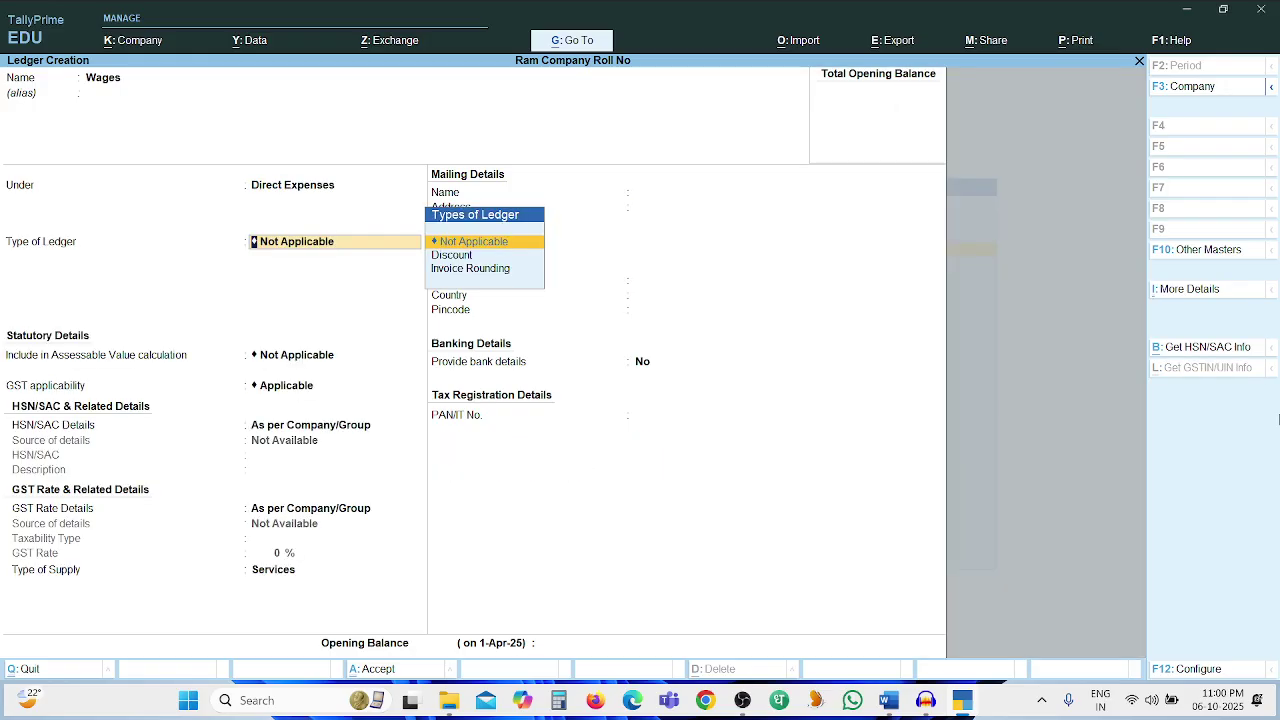
pyautogui.press('Return')
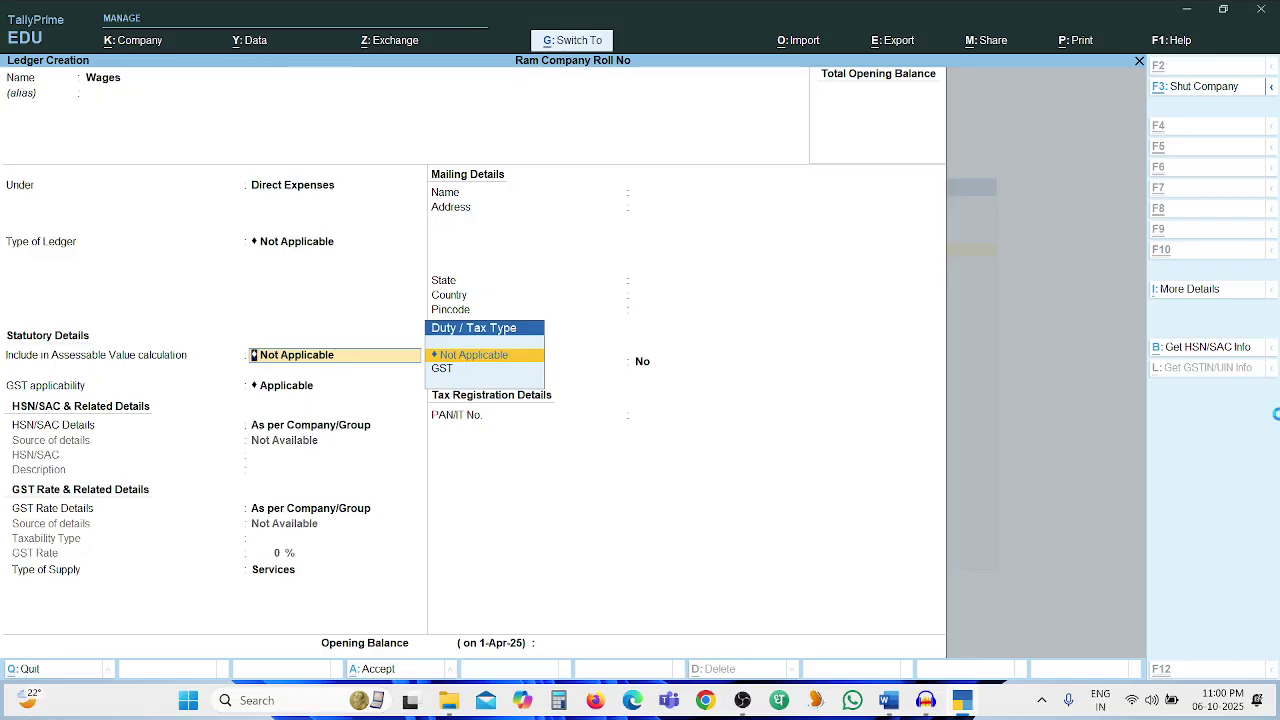
pyautogui.hotkey('ctrl', 'a')
# Create the HDFC Bank Account ledger under Bank Accounts and save it
pyautogui.hotkey('alt', 'Tab')
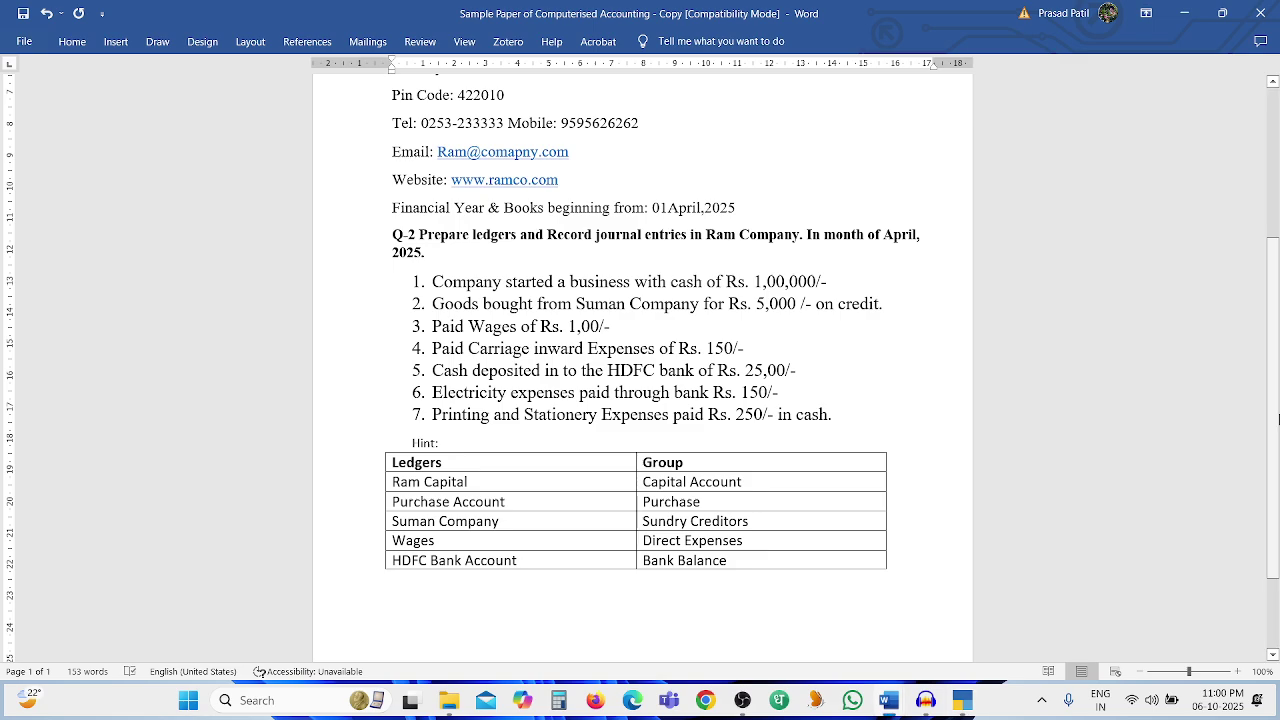
pyautogui.hotkey('alt', 'Tab')
pyautogui.write('HDFC Bank Acco')
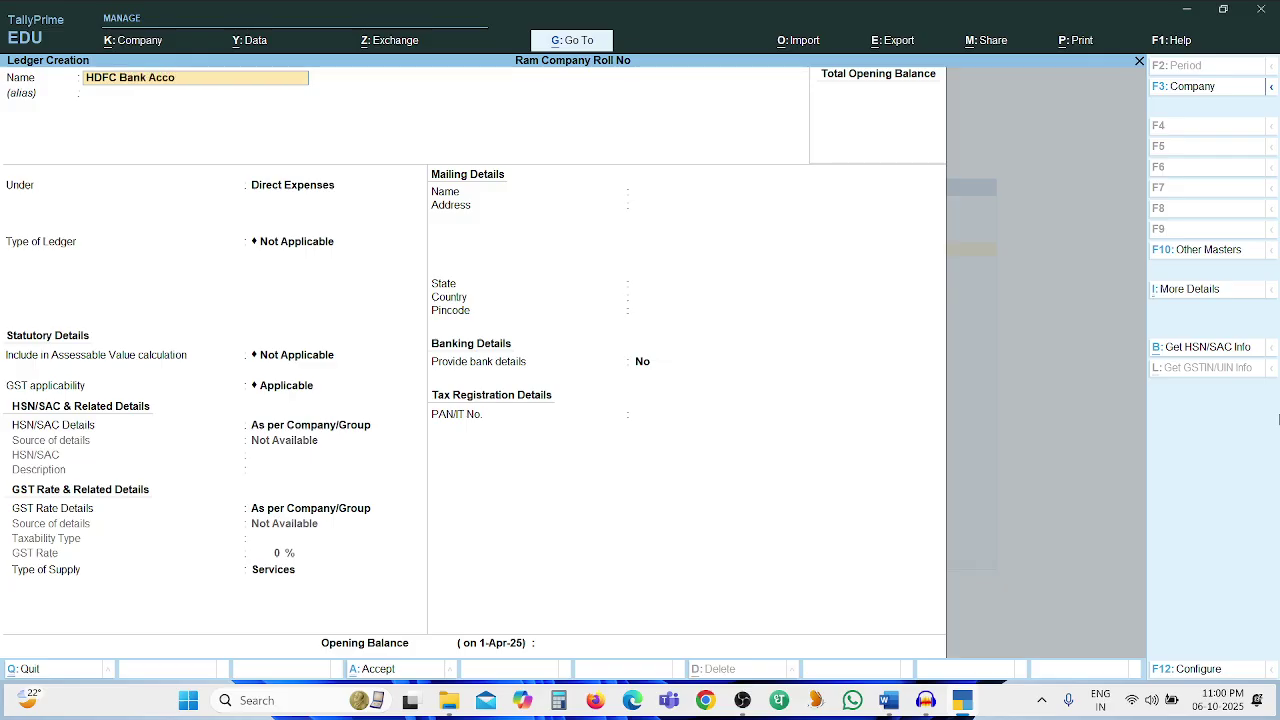
pyautogui.write('unt')
pyautogui.press('Return')
pyautogui.press('Return')
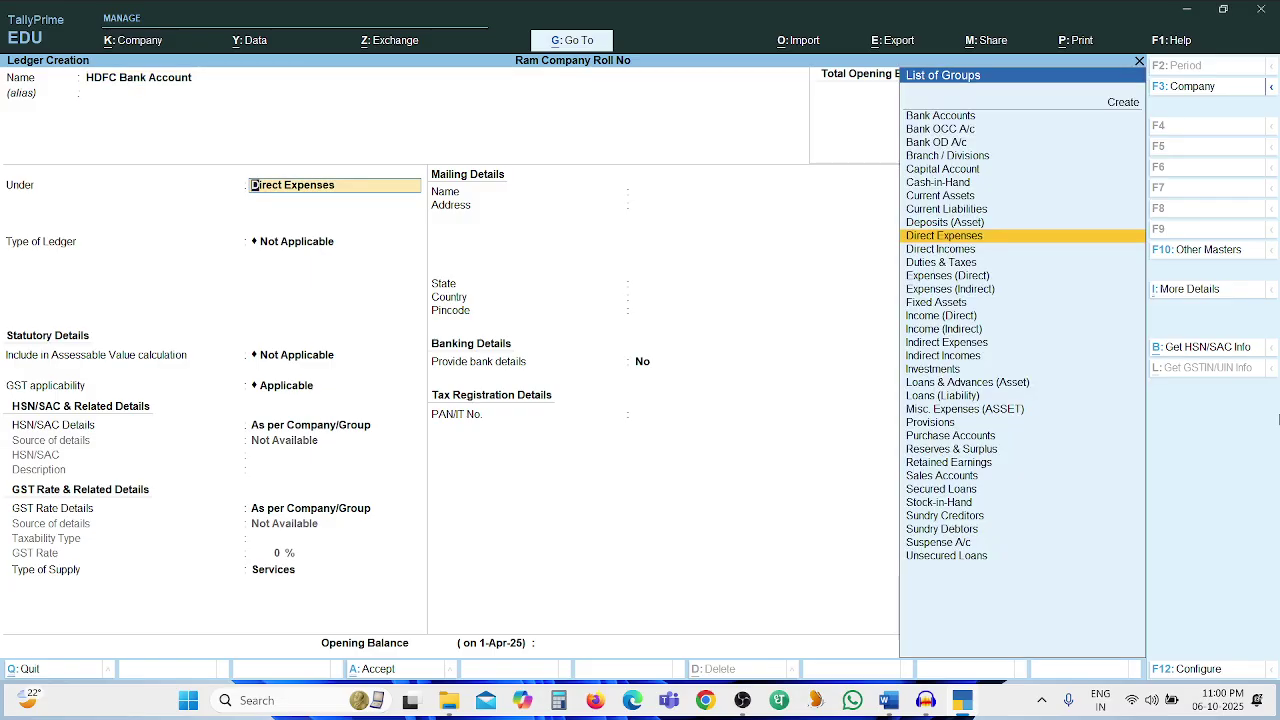
pyautogui.write('Bank')
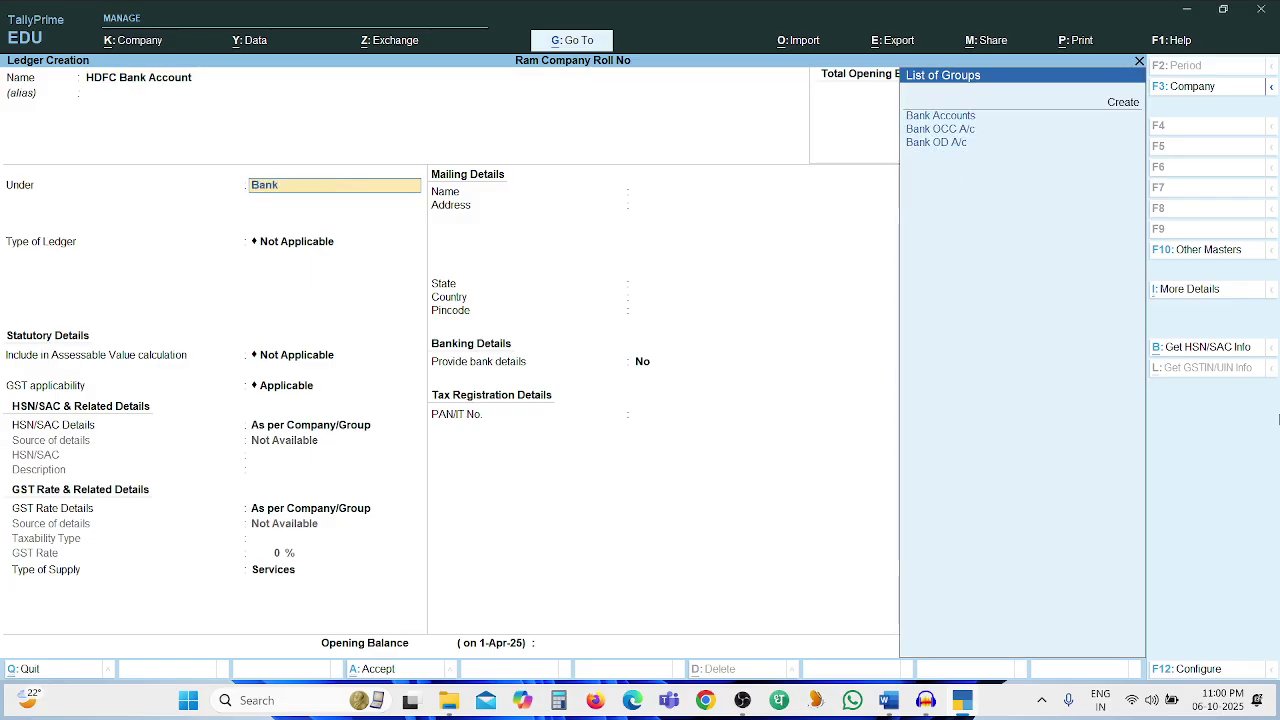
pyautogui.press('Down')
pyautogui.press('Return')
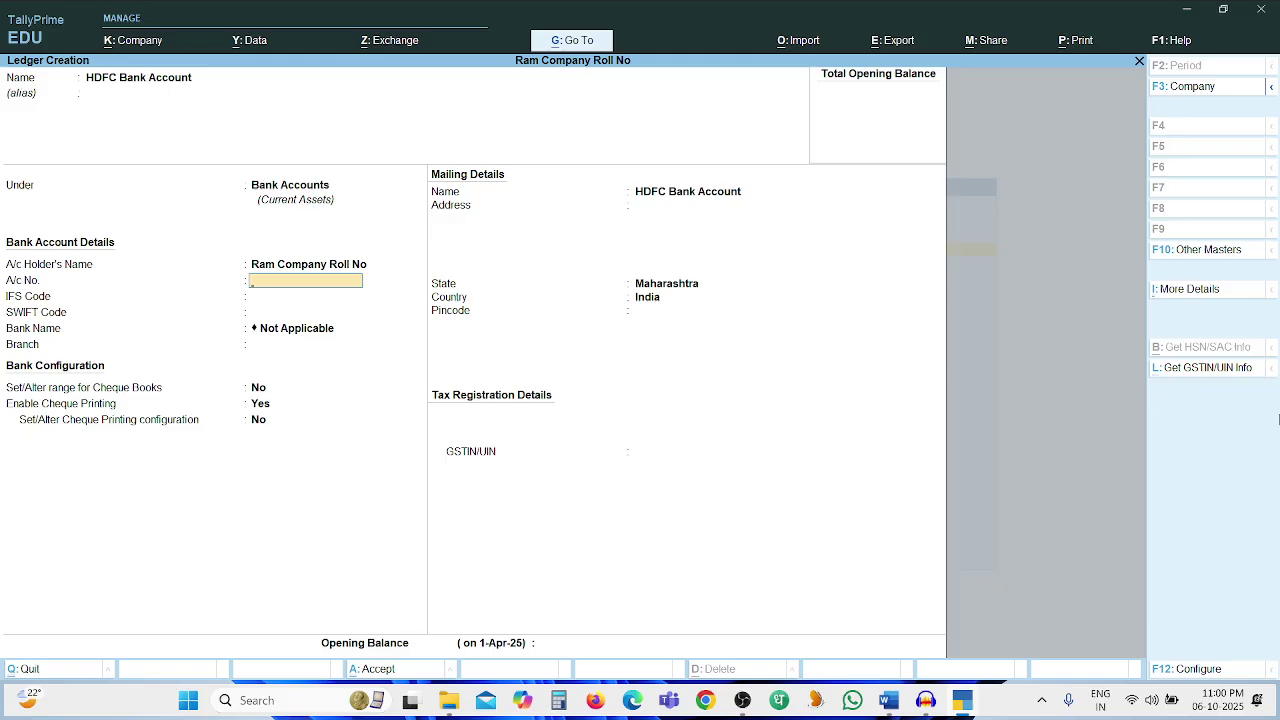
pyautogui.hotkey('ctrl', 'a')
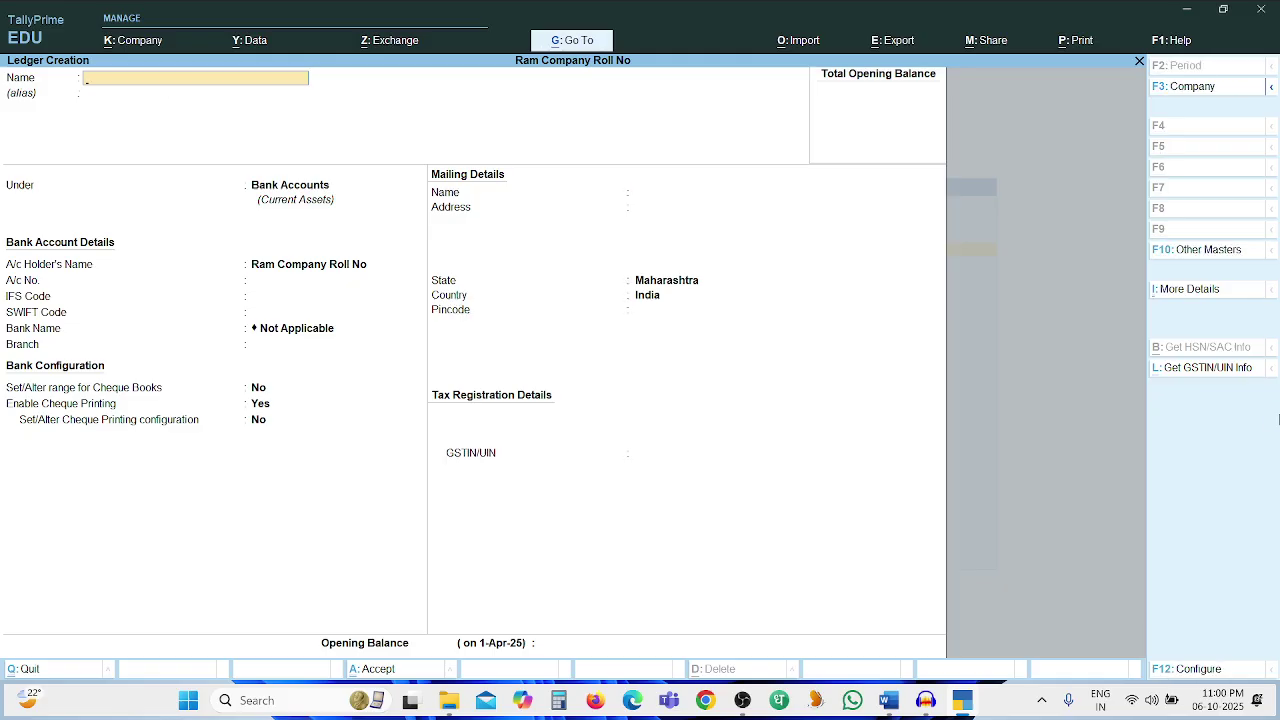
# Quit ledger creation and return to the Gateway of Tally
pyautogui.hotkey('alt', 'Tab')
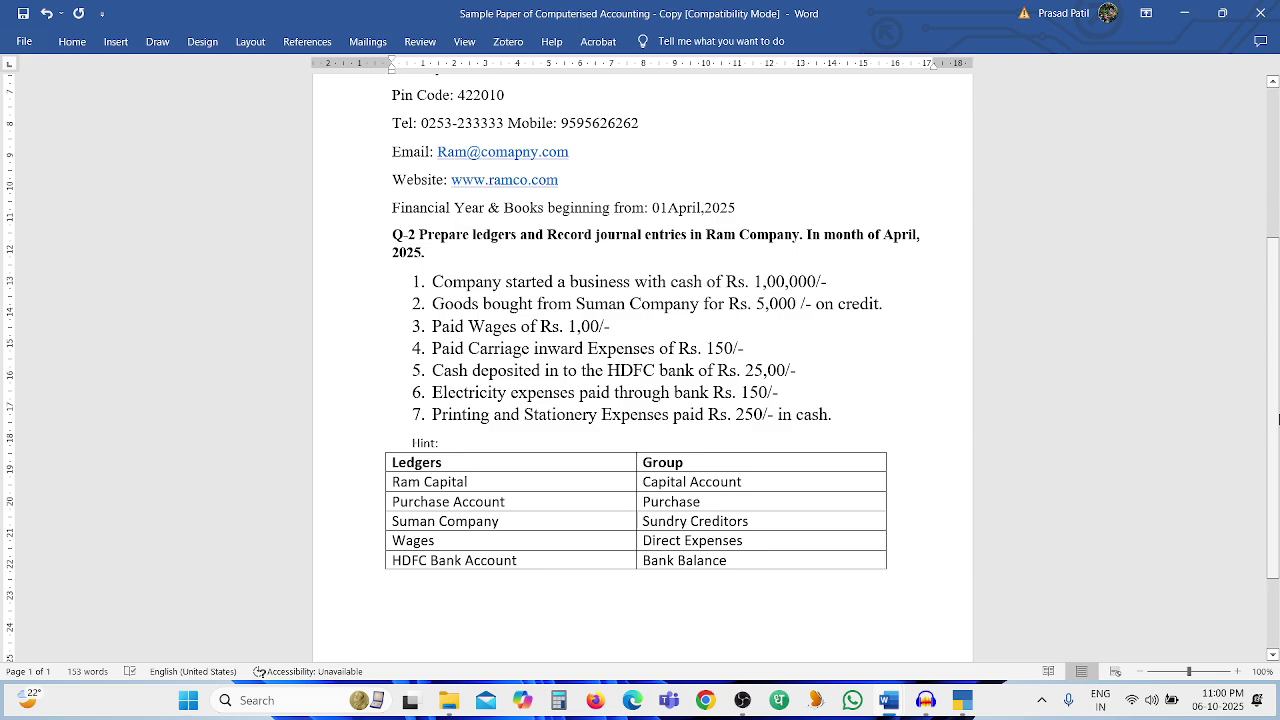
pyautogui.hotkey('alt', 'Tab')
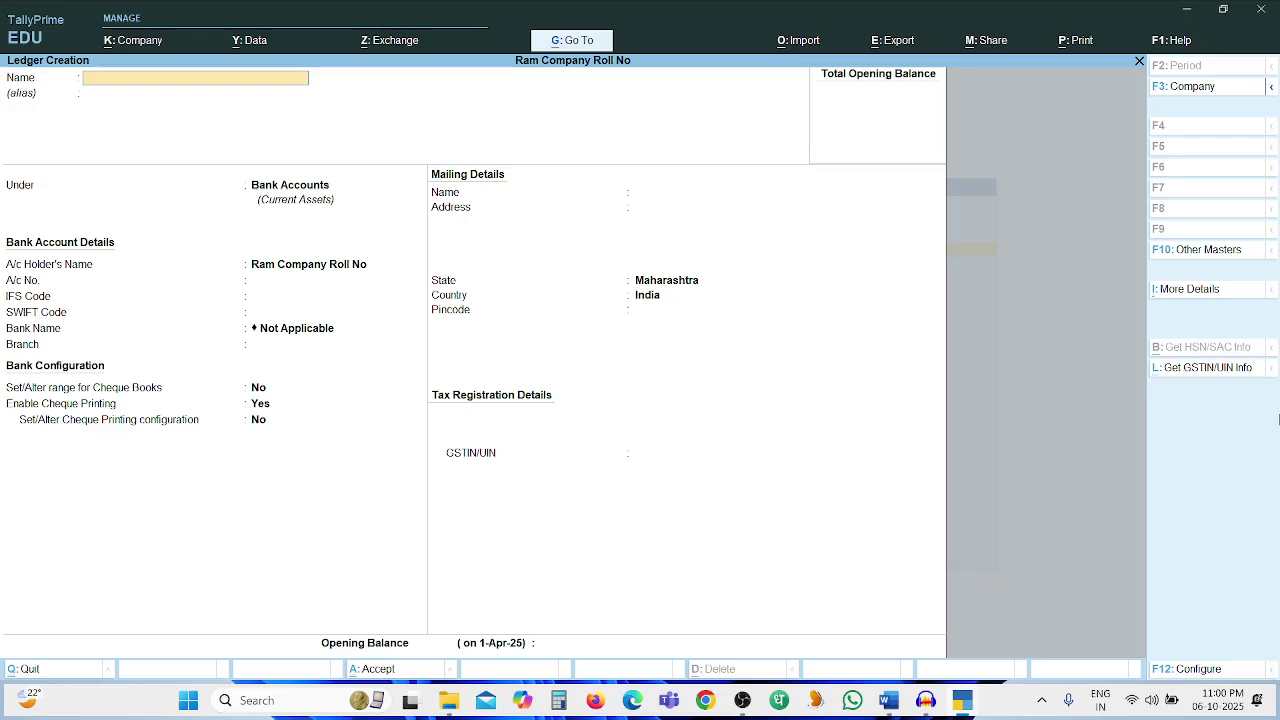
pyautogui.press('Escape')
pyautogui.press('y')
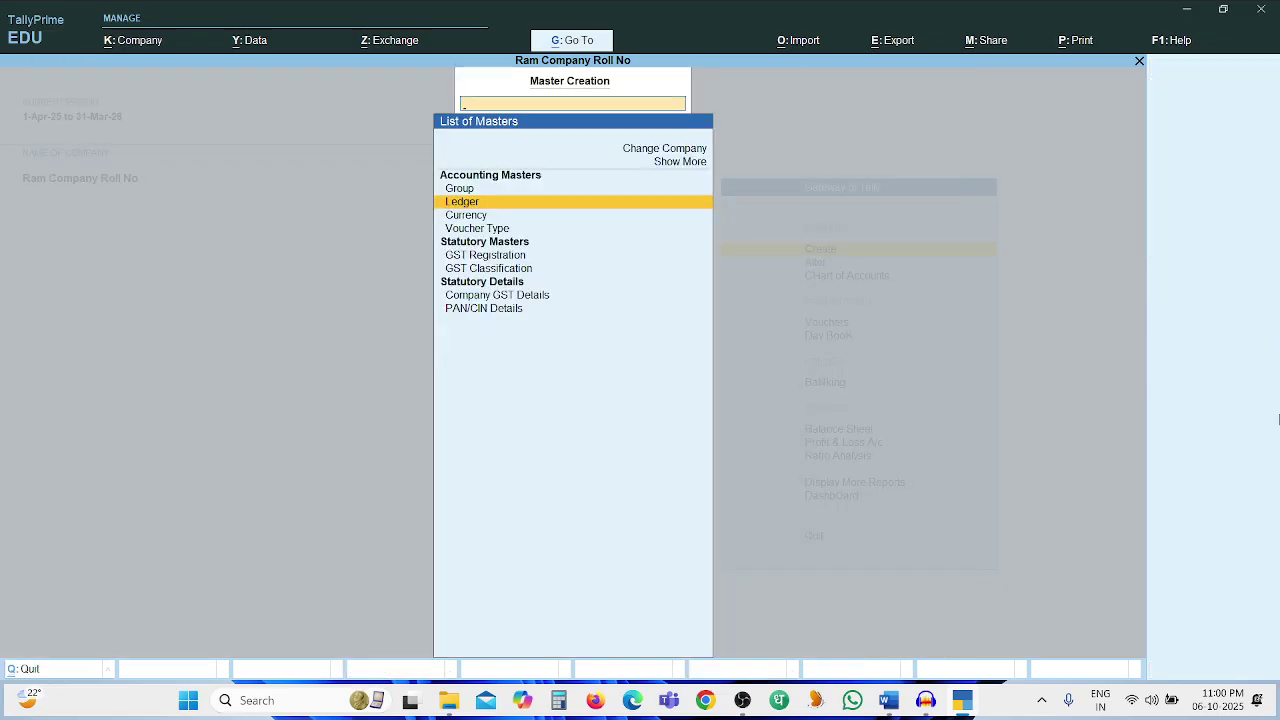
pyautogui.press('Escape')
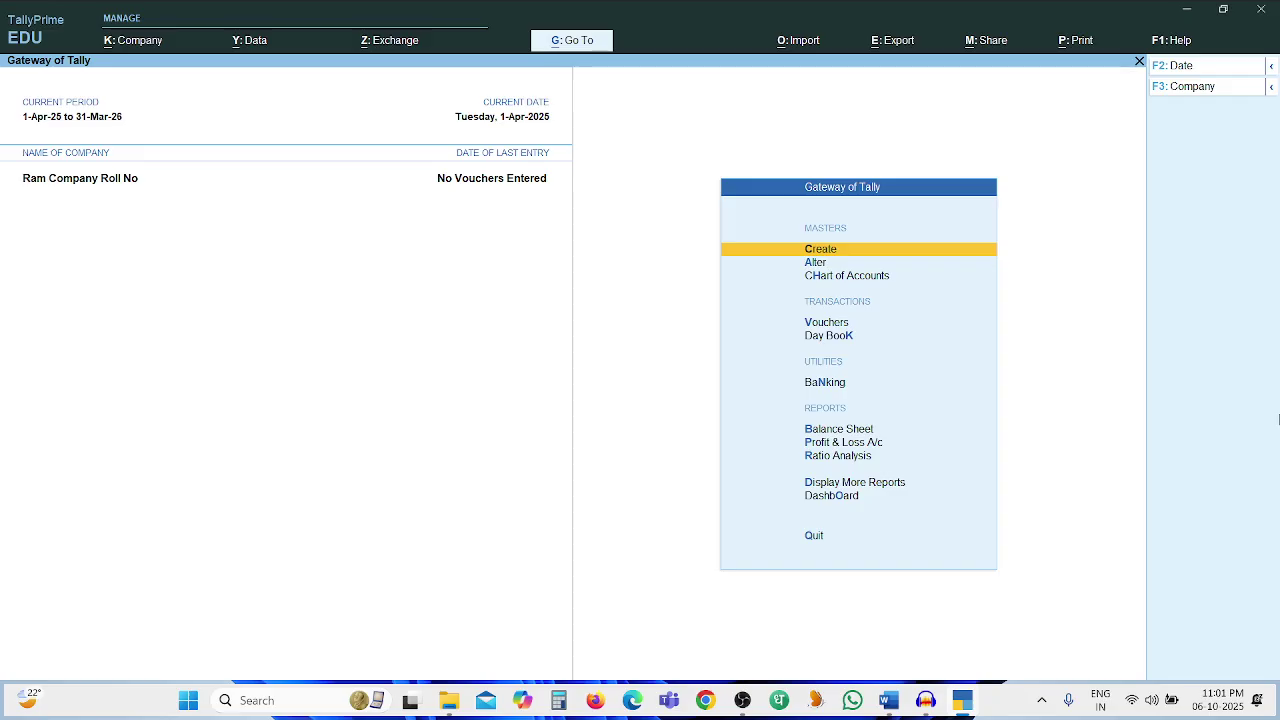
# Enter Vouchers from the Gateway of Tally, bringing up blank Payment voucher No. 1
pyautogui.hotkey('alt', 'Tab')
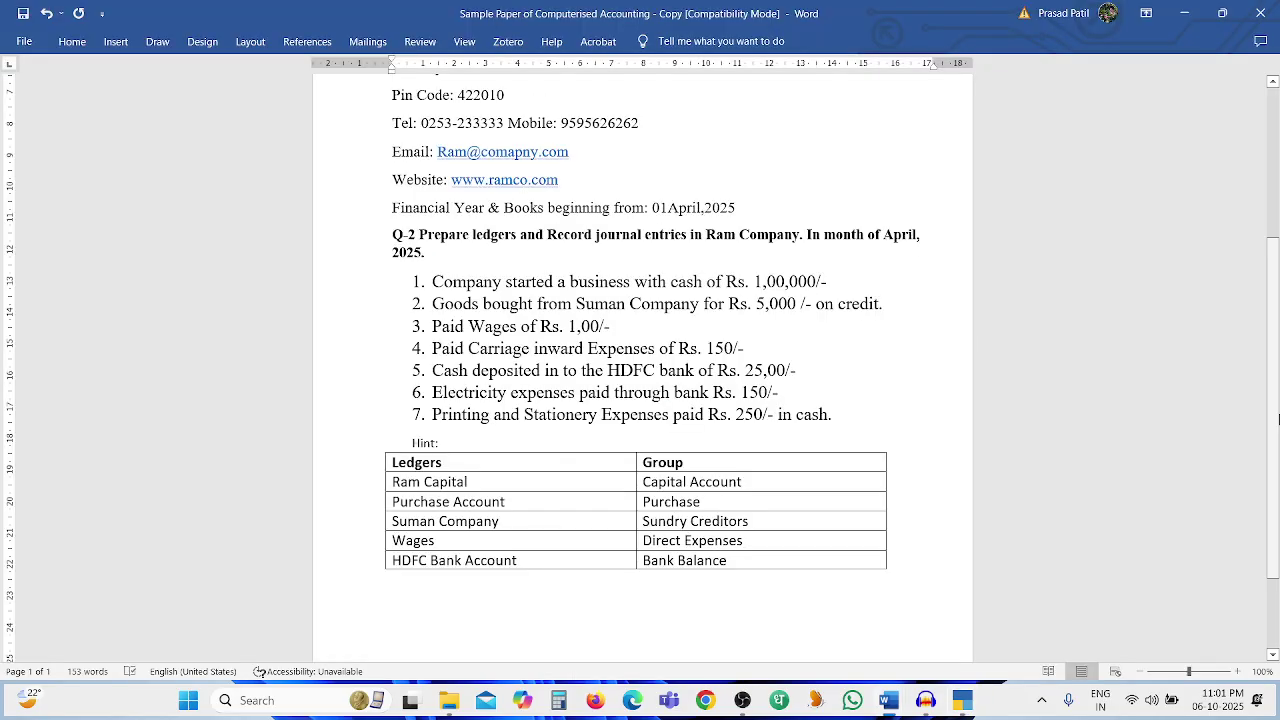
pyautogui.hotkey('alt', 'Tab')
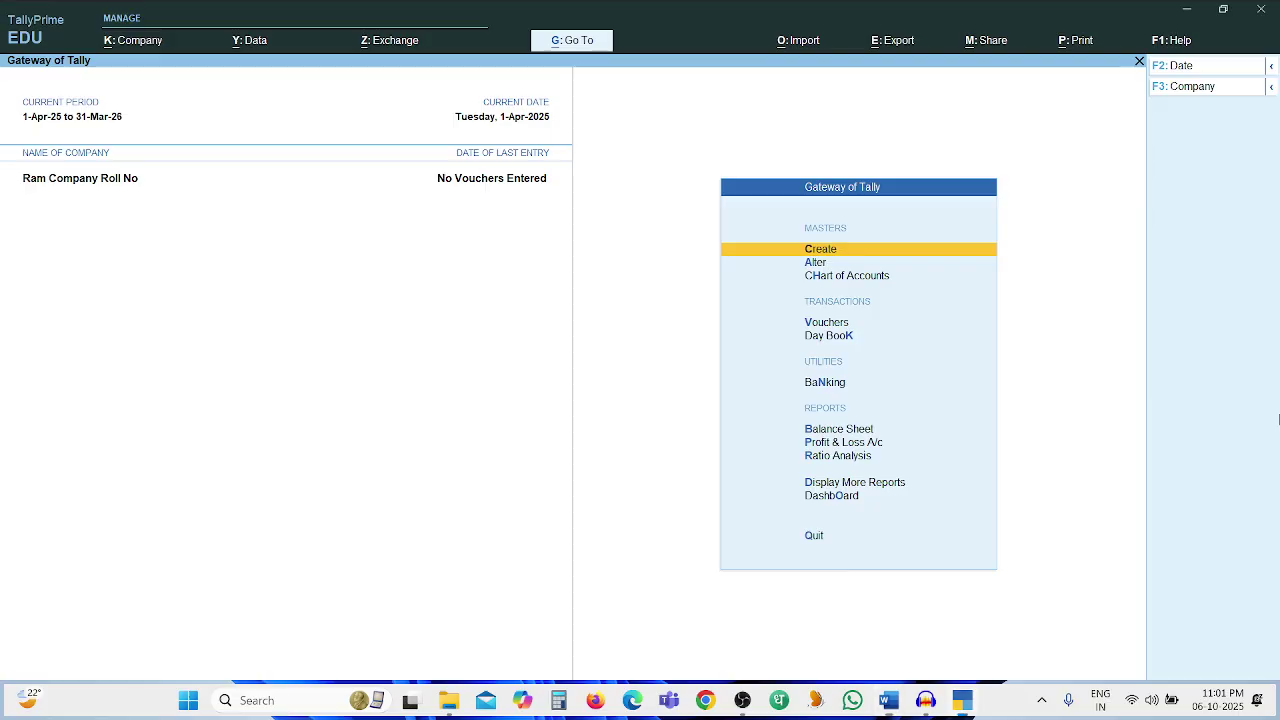
pyautogui.press('Down')
pyautogui.press('Down')
pyautogui.press('Down')
pyautogui.press('Down')
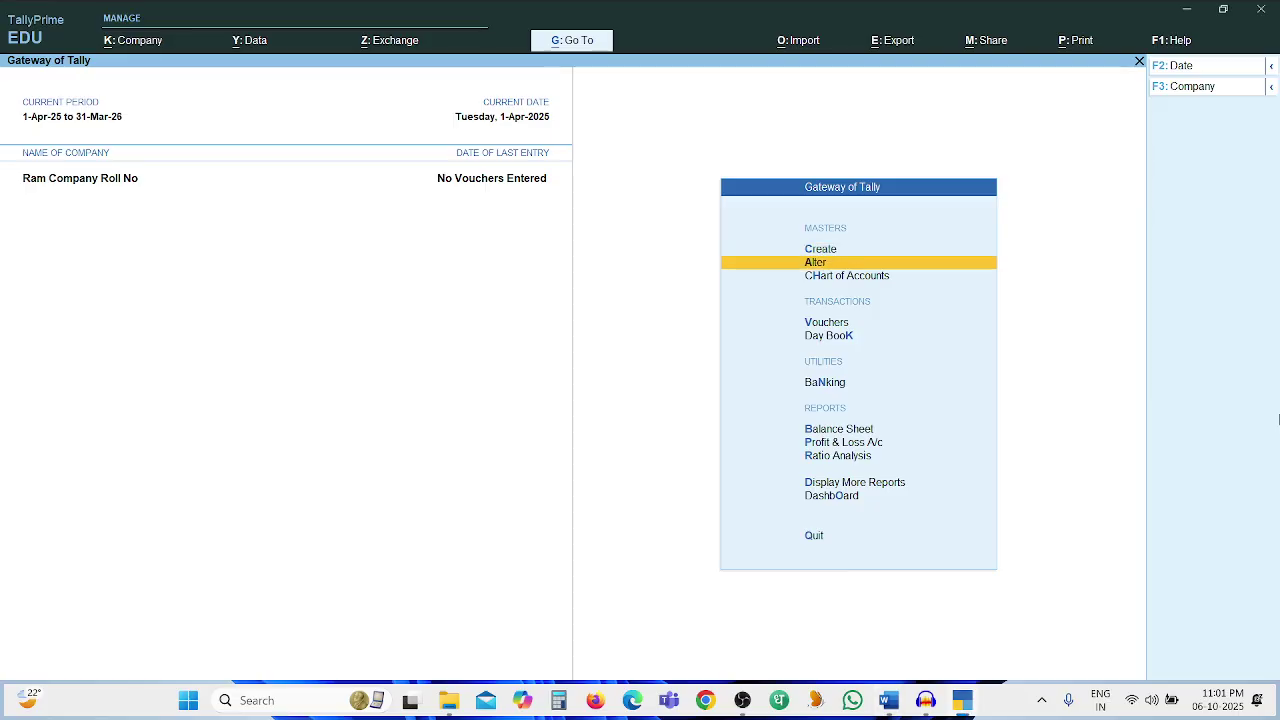
pyautogui.press('Up')
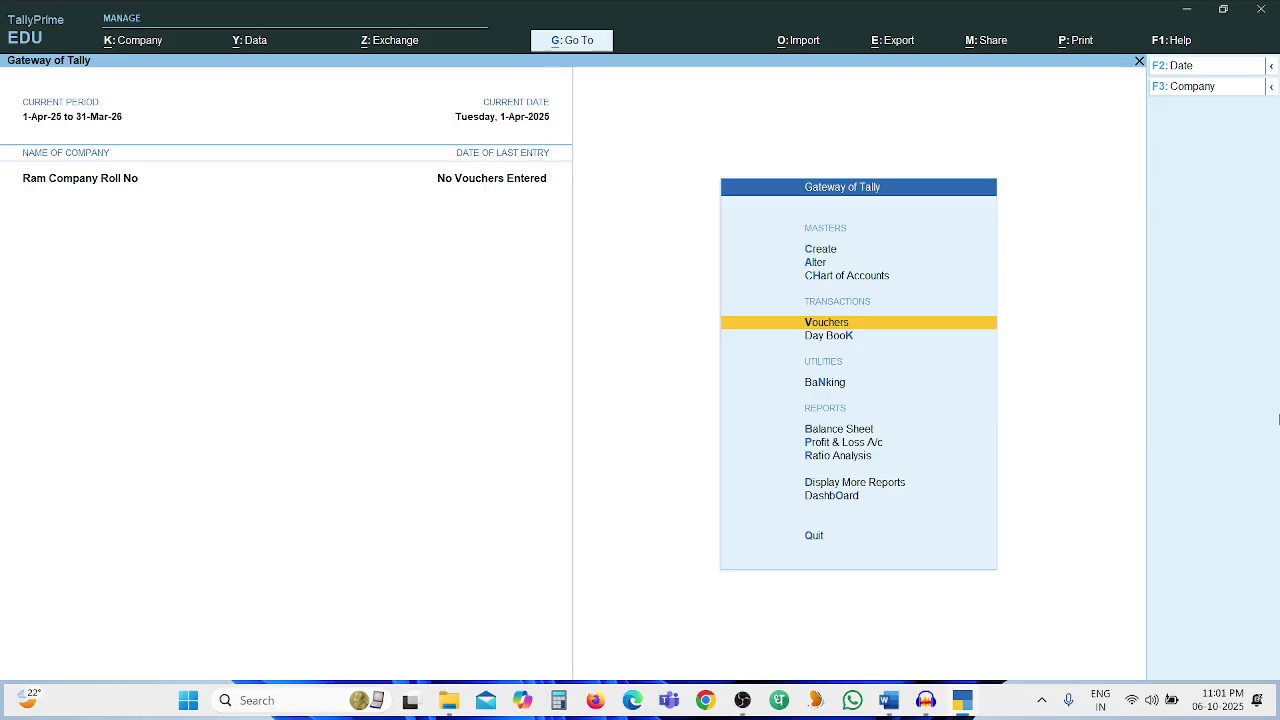
pyautogui.press('Return')
pyautogui.hotkey('alt', 'Tab')
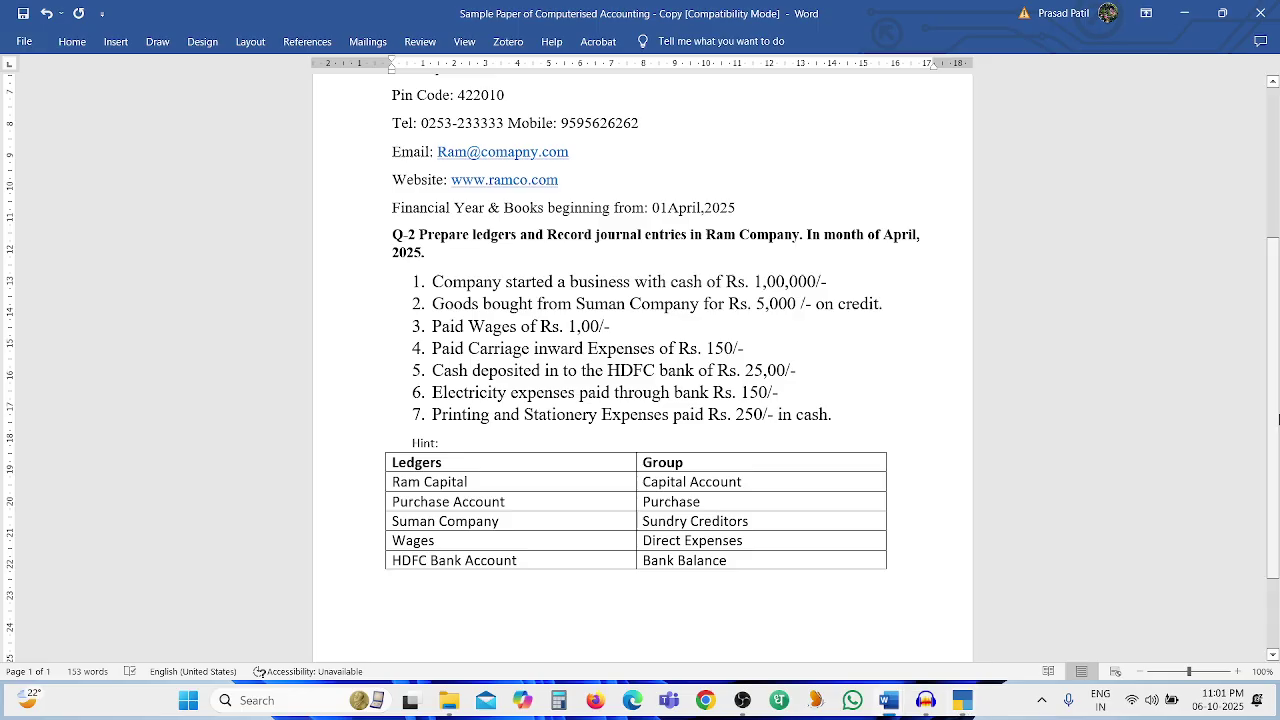
pyautogui.hotkey('alt', 'Tab')
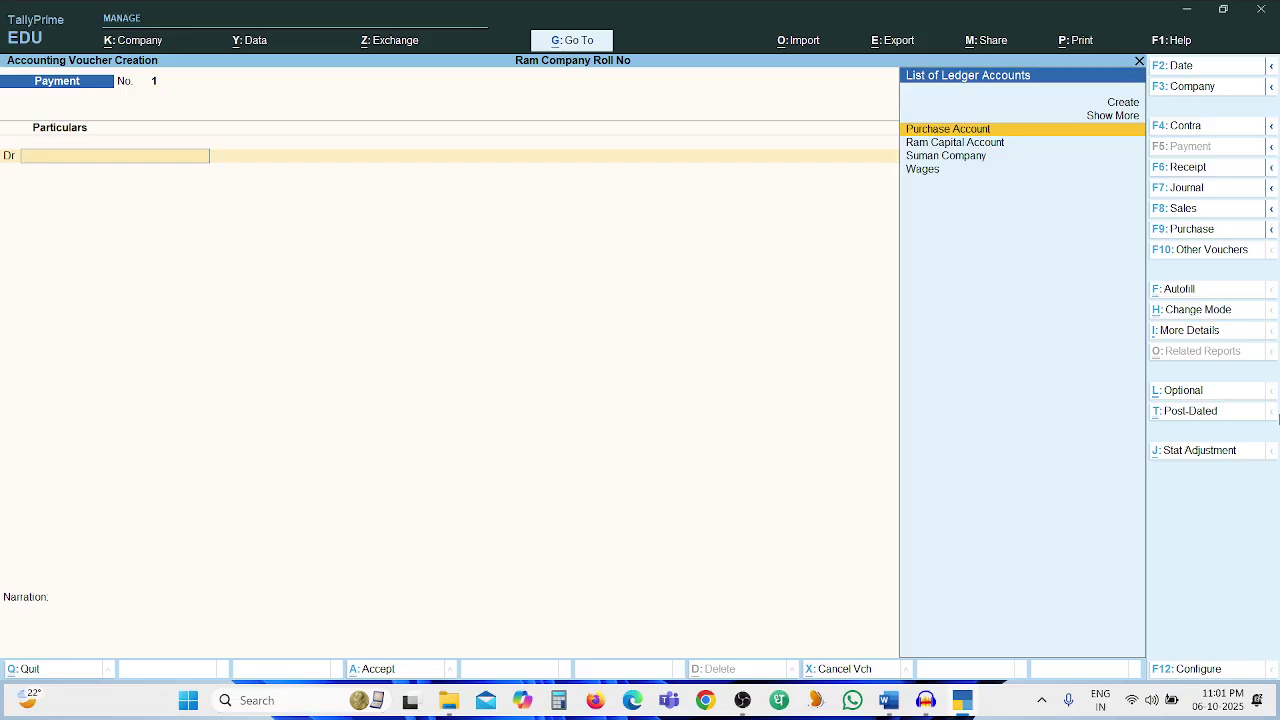
# Record Receipt No. 1: Ram Capital Account Cr 1,00,000, Cash Dr, narrated as business started with cash
pyautogui.press('F6')
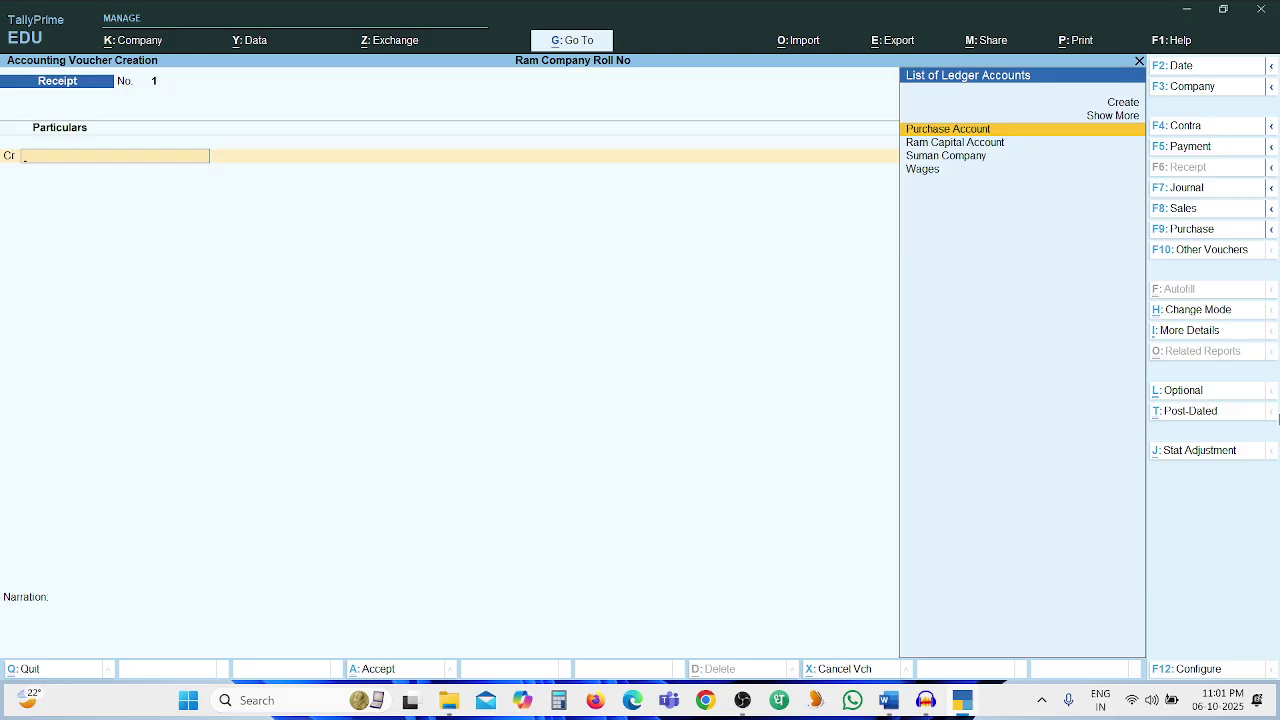
pyautogui.press('Down')
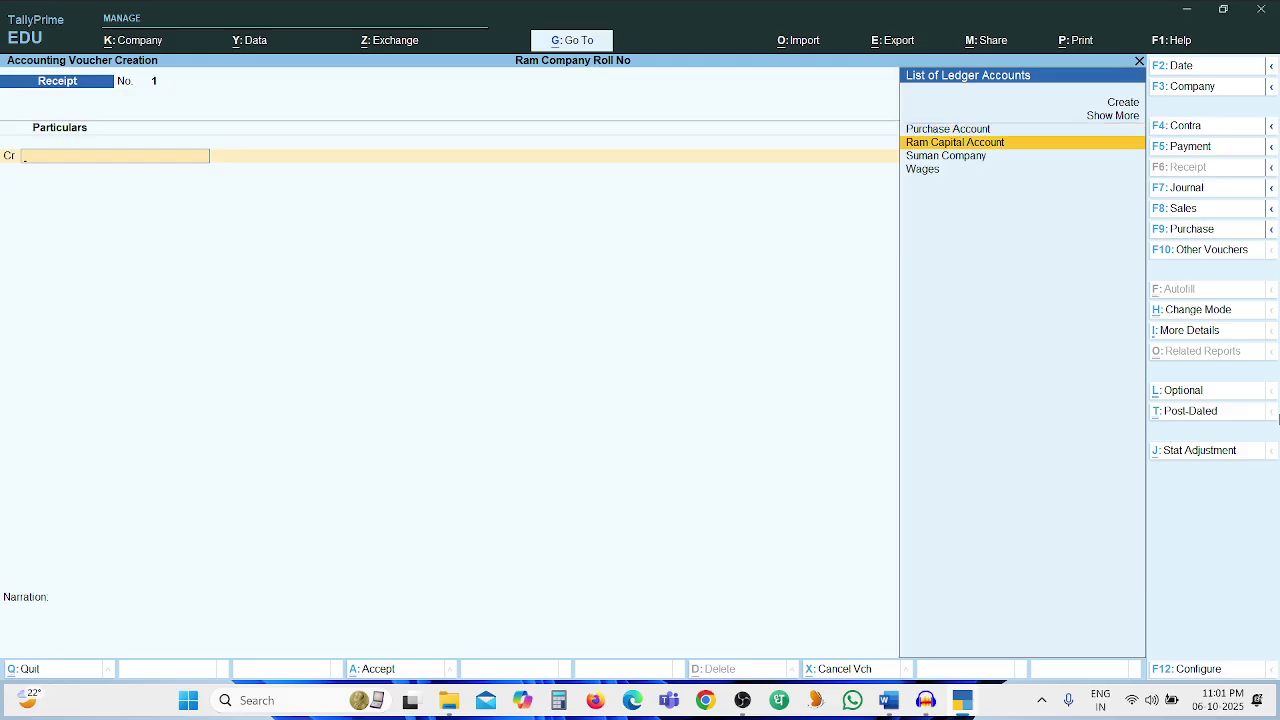
pyautogui.press('Return')
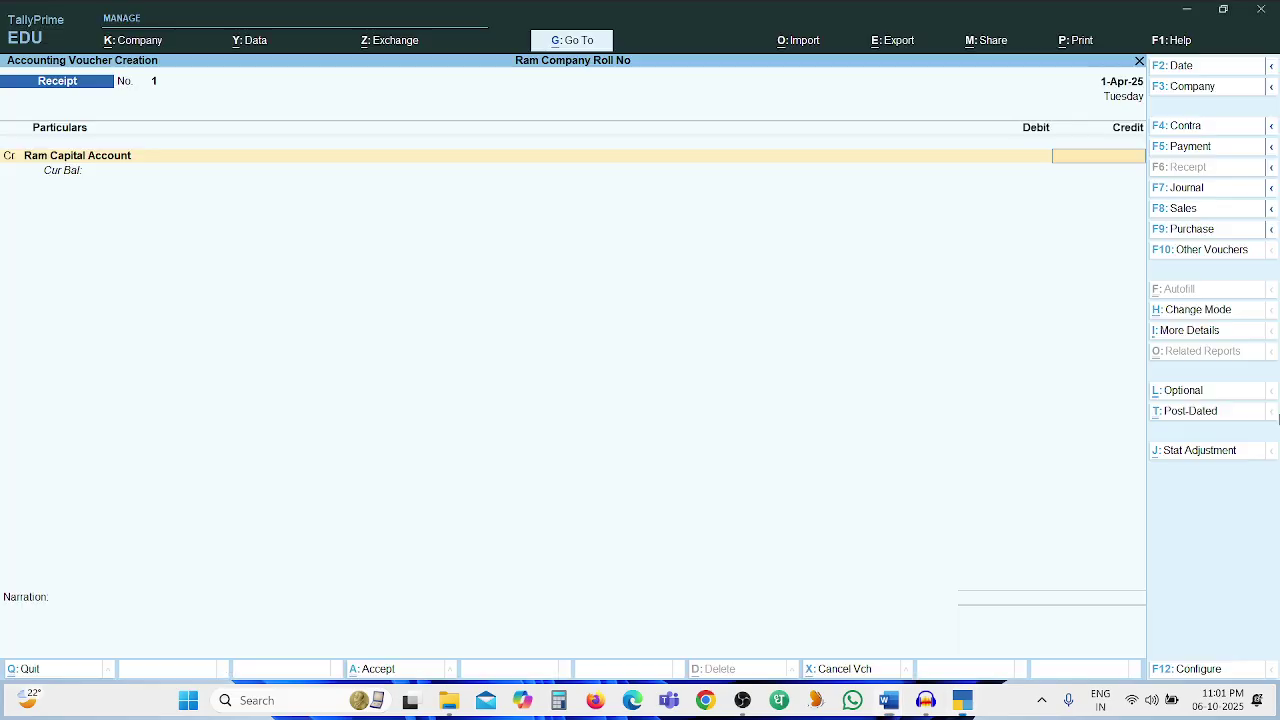
pyautogui.write('1,00,00')
pyautogui.write('0')
pyautogui.press('Return')
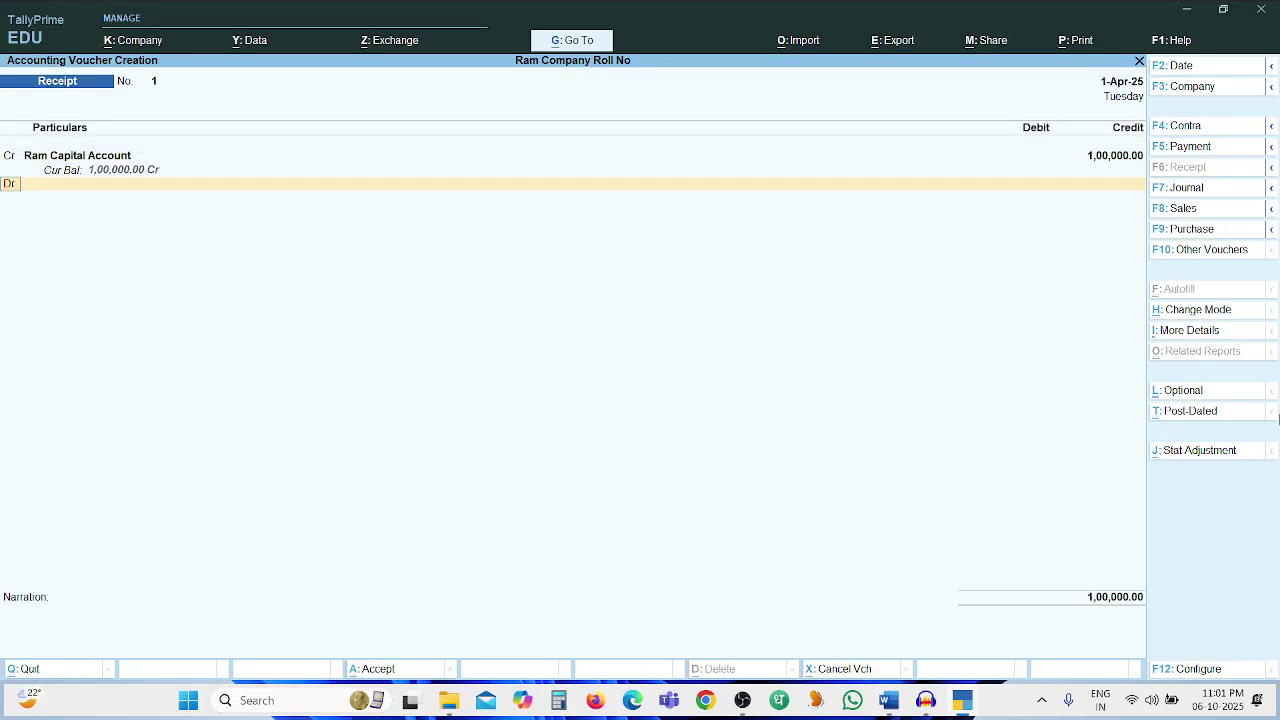
pyautogui.press('Return')
pyautogui.write('Cas')
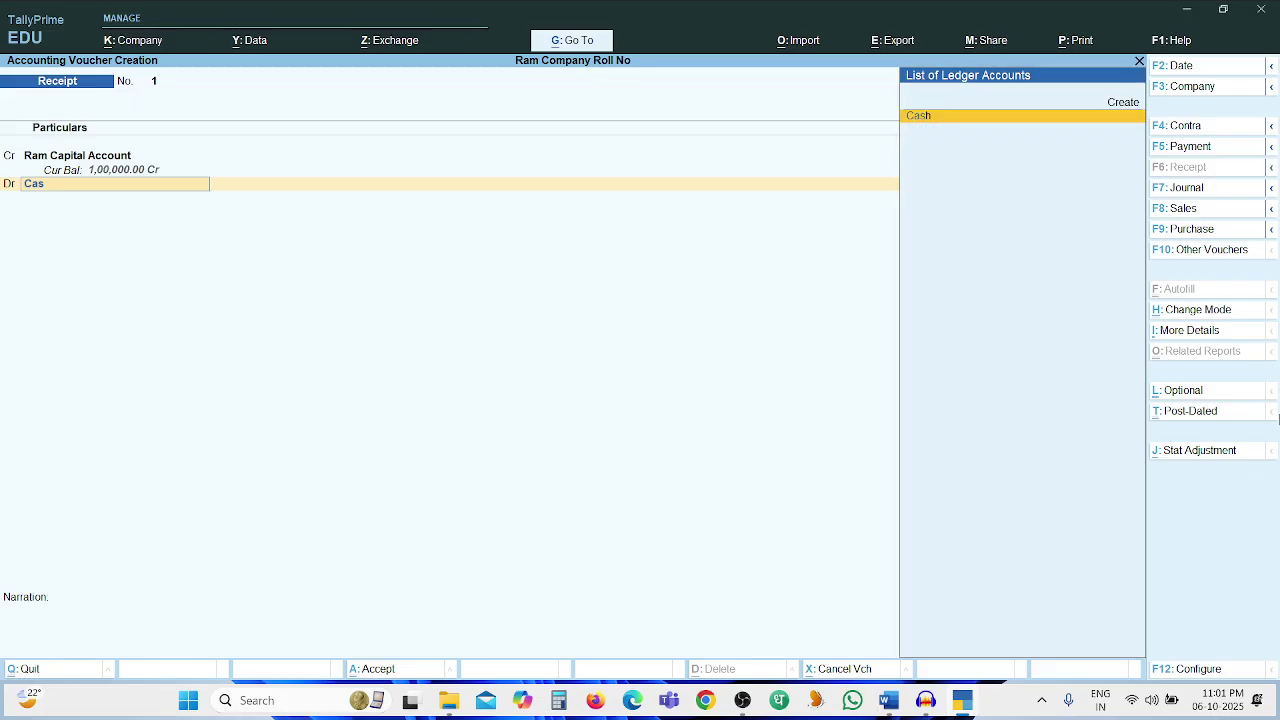
pyautogui.press('Return')
pyautogui.press('Return')
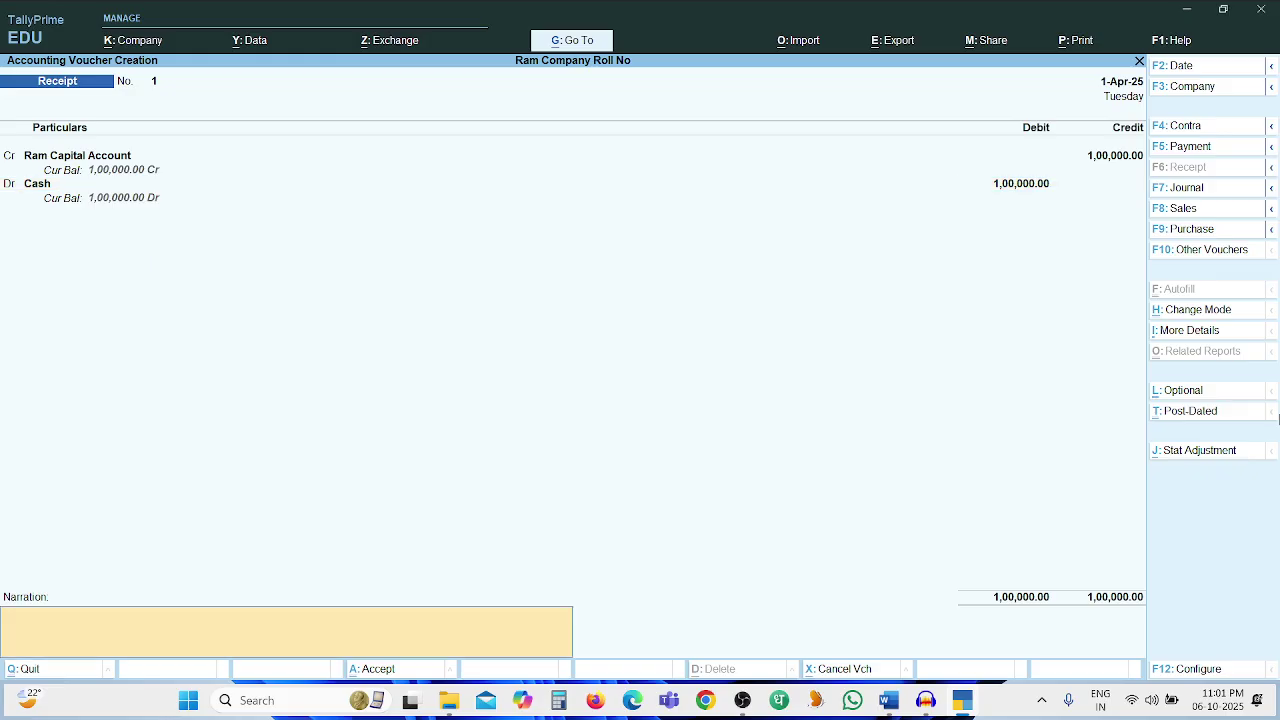
pyautogui.write('Being Business started with Cash')
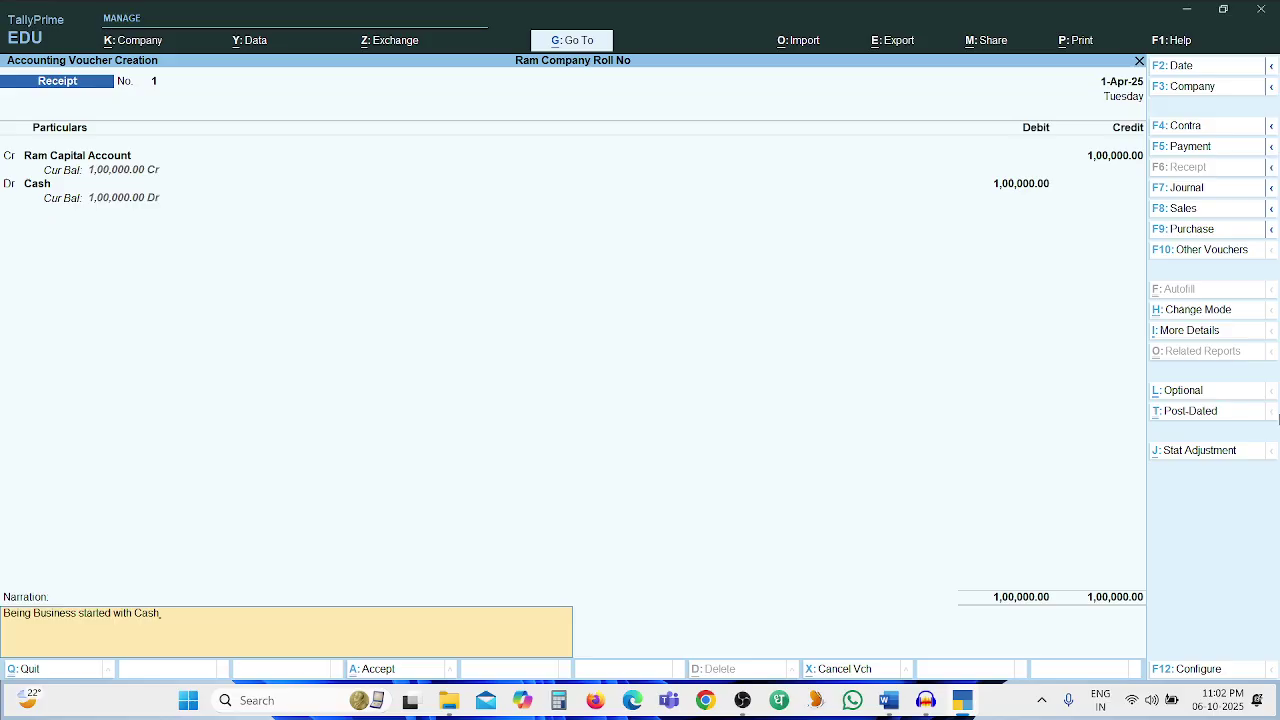
pyautogui.press('Return')
# Confirm the receipt, then switch to a Purchase voucher No. 1 dated 1-Apr-25
pyautogui.press('y')
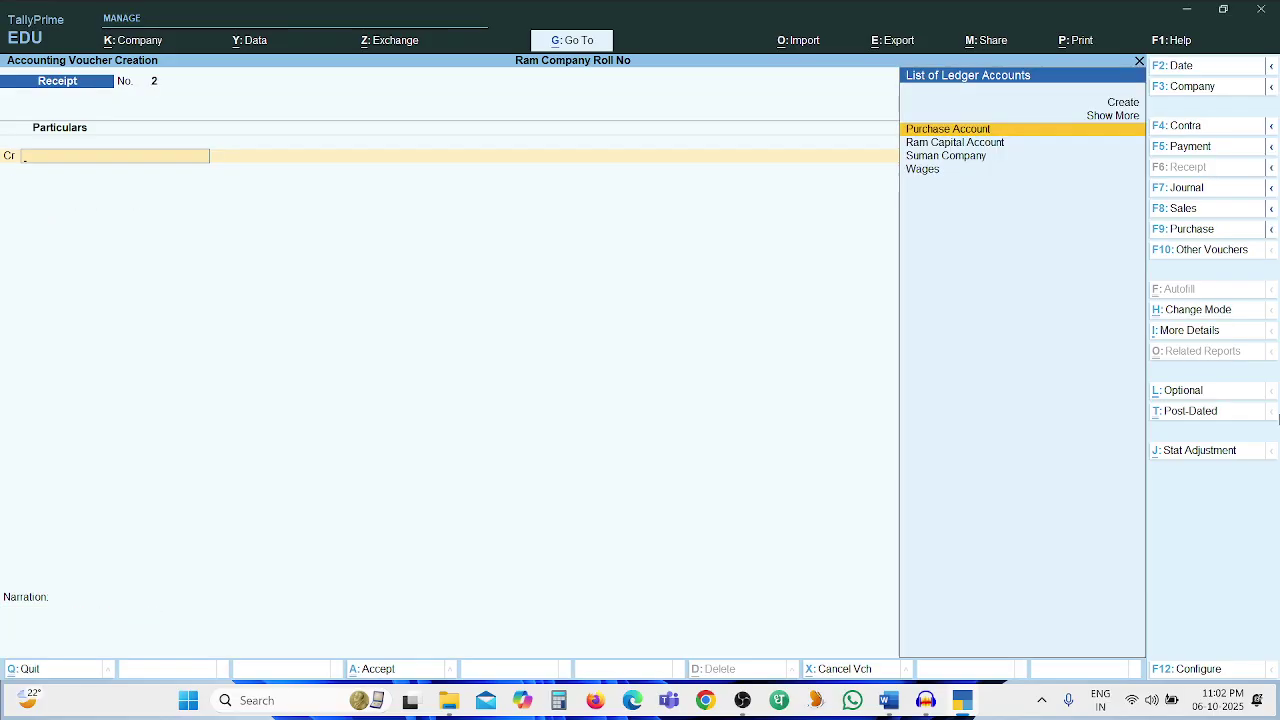
pyautogui.hotkey('alt', 'Tab')
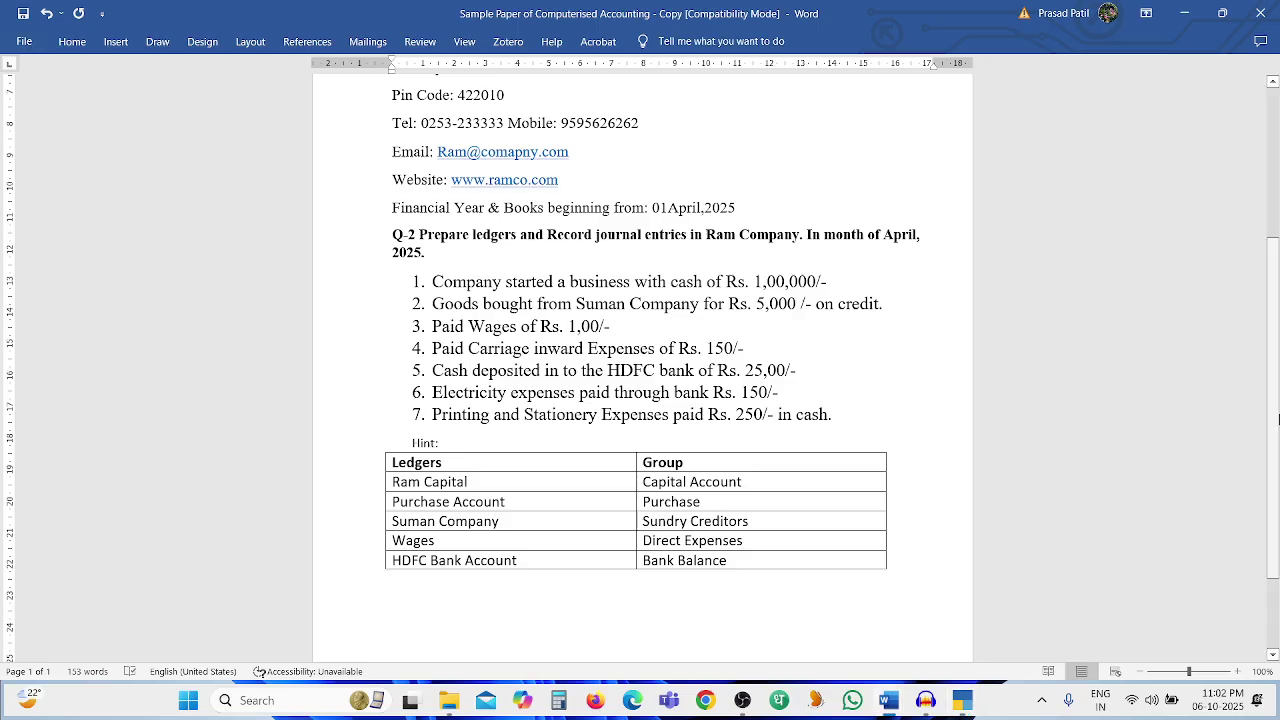
pyautogui.hotkey('alt', 'Tab')
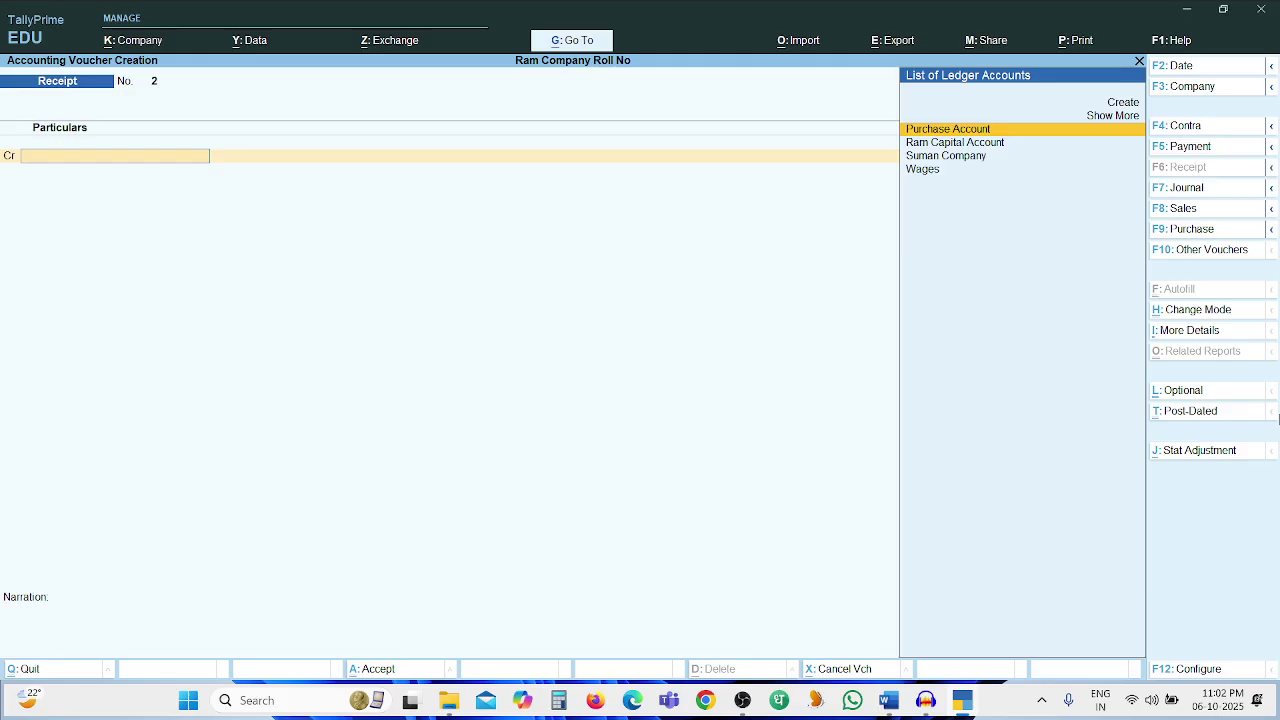
pyautogui.press('F9')
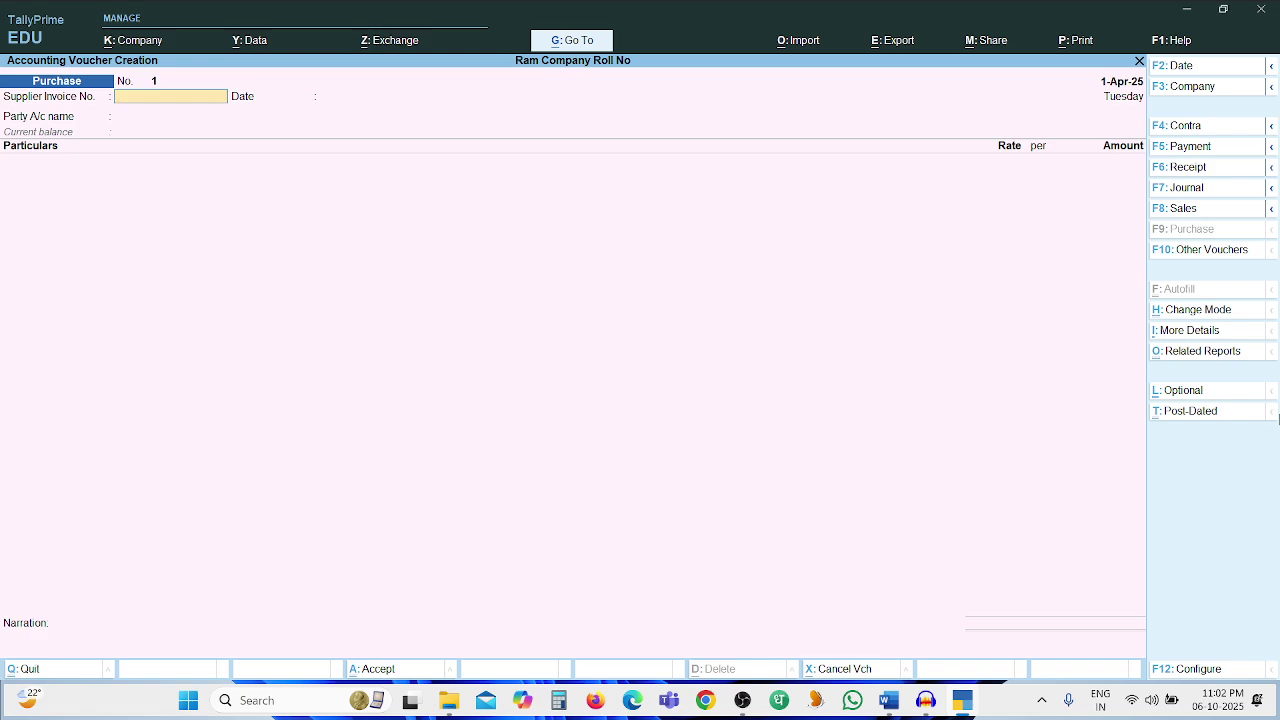
# Enter supplier invoice 123 dated 1-Apr-25 with Suman Company as the party
pyautogui.write('3')
pyautogui.press('Return')
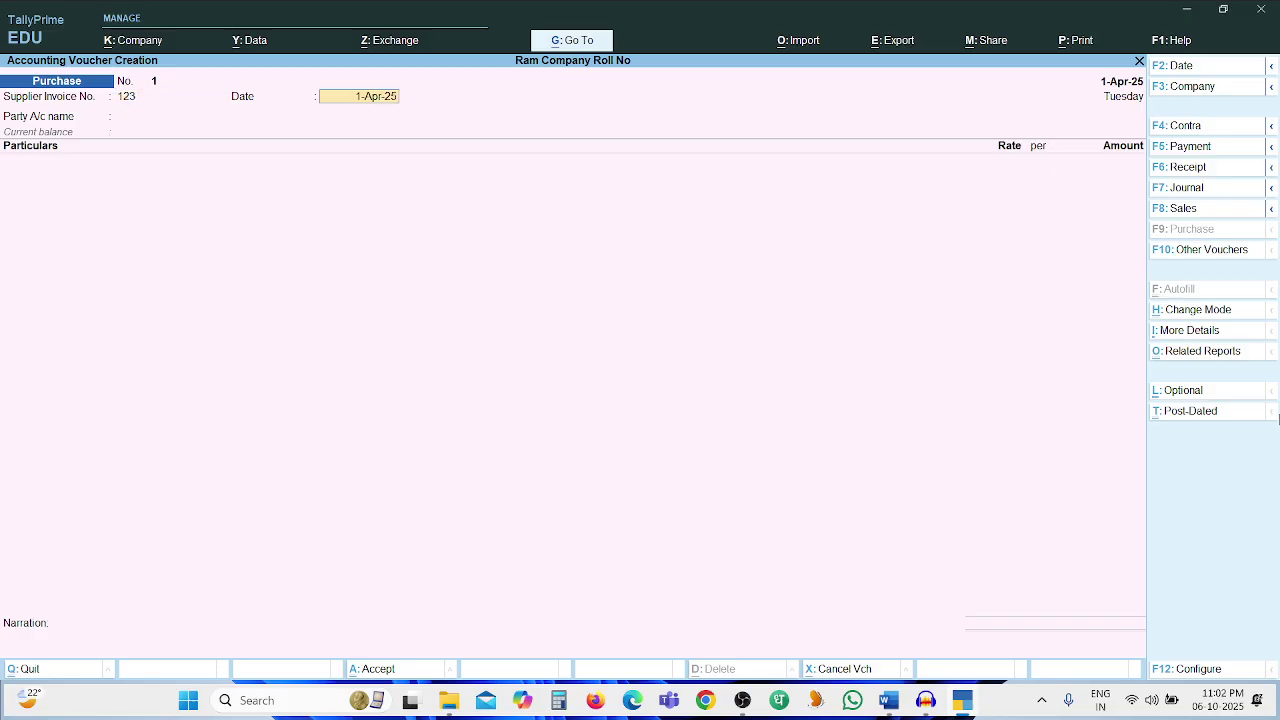
pyautogui.press('Return')
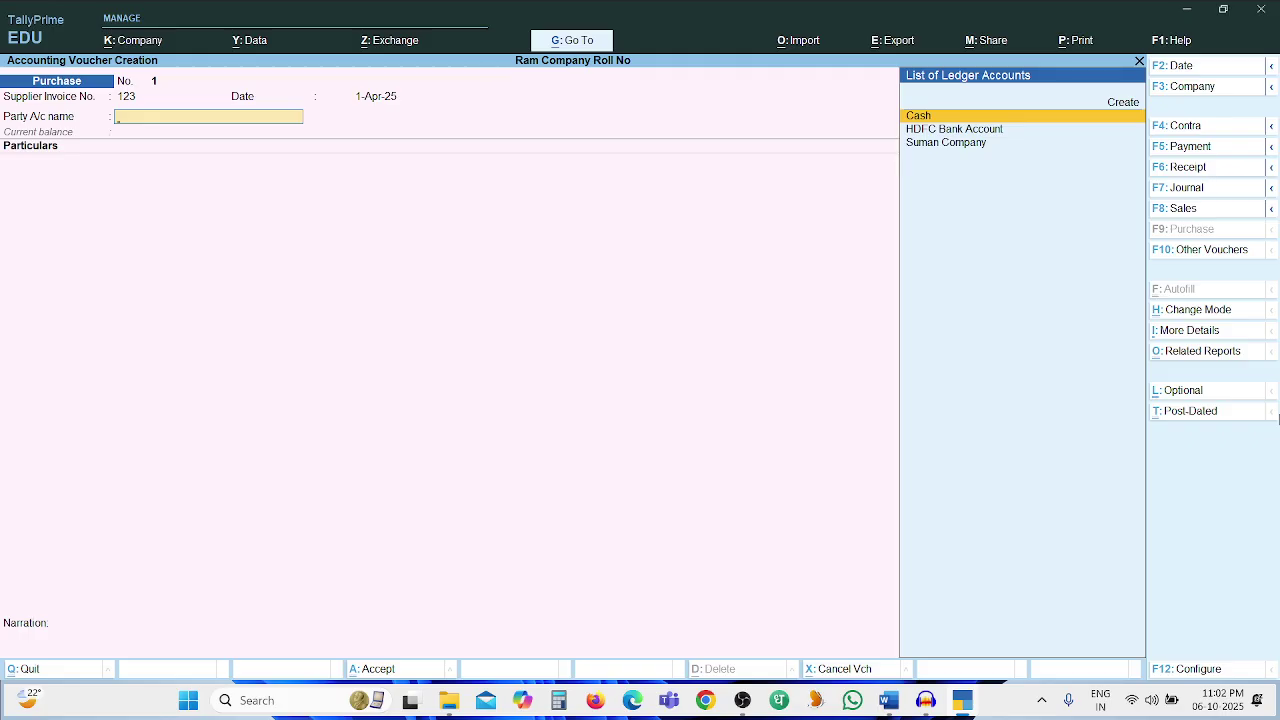
pyautogui.press('Down')
pyautogui.press('Down')
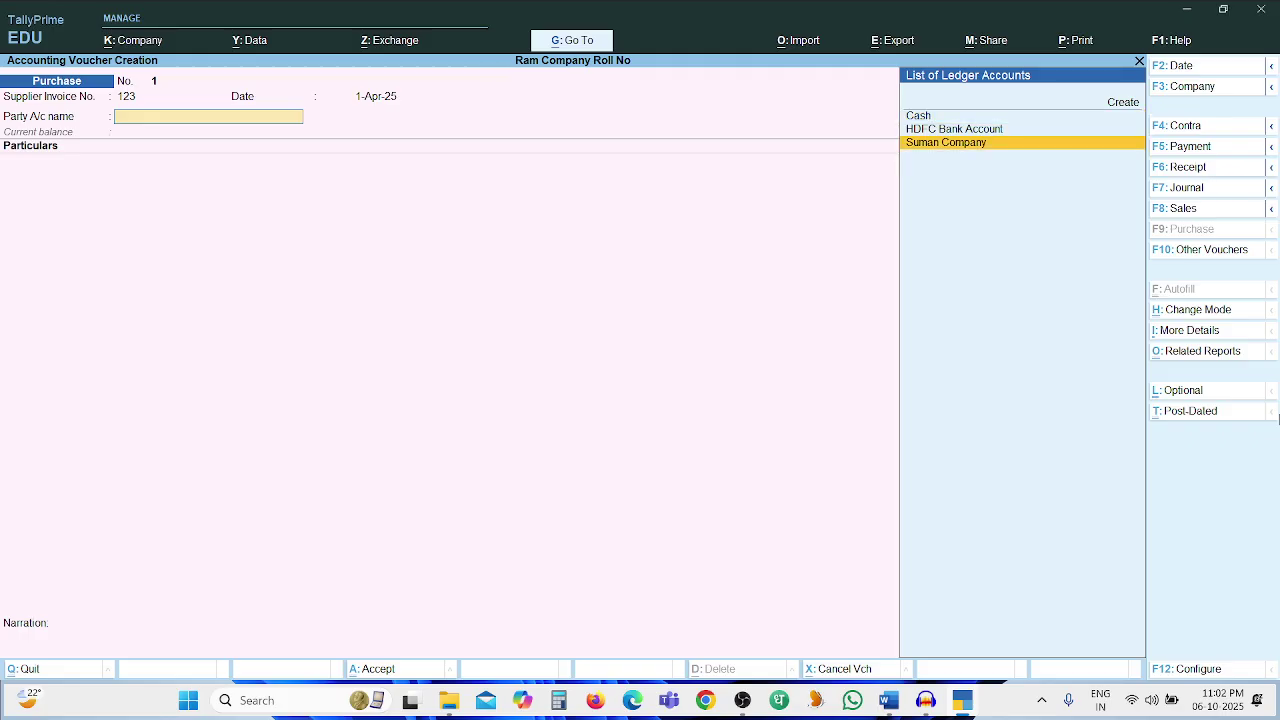
pyautogui.press('Return')
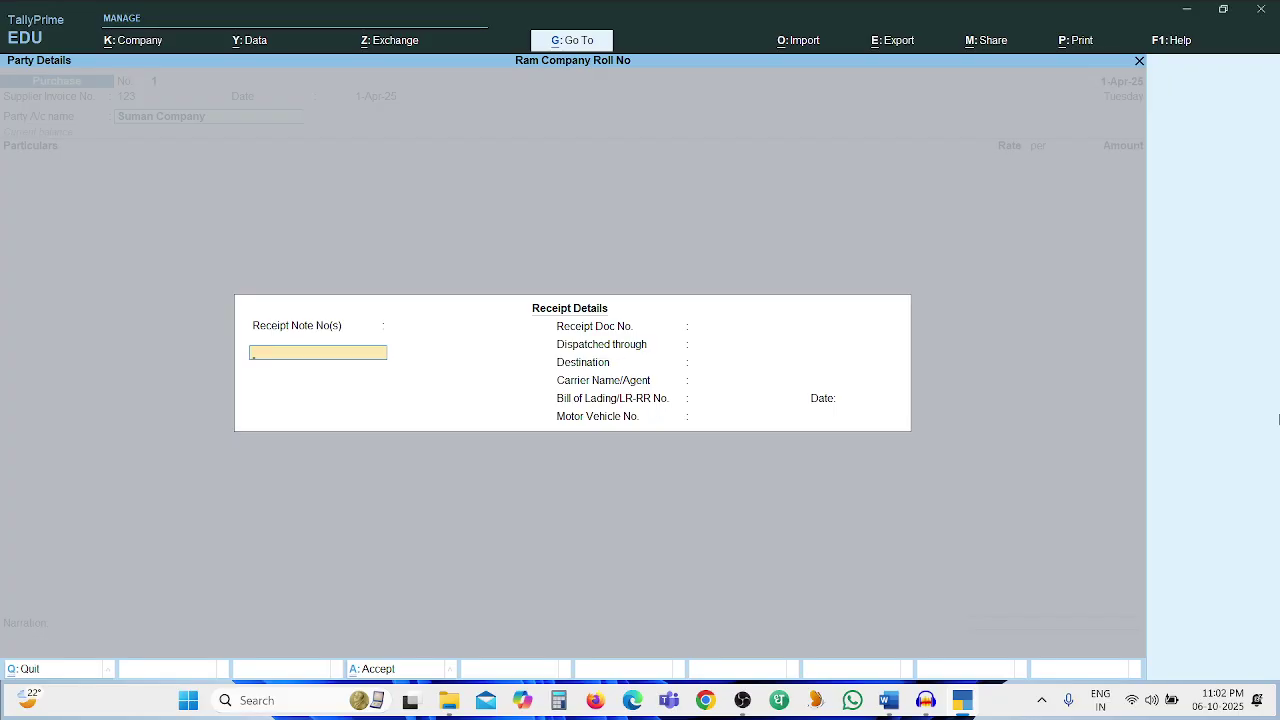
pyautogui.hotkey('ctrl', 'a')
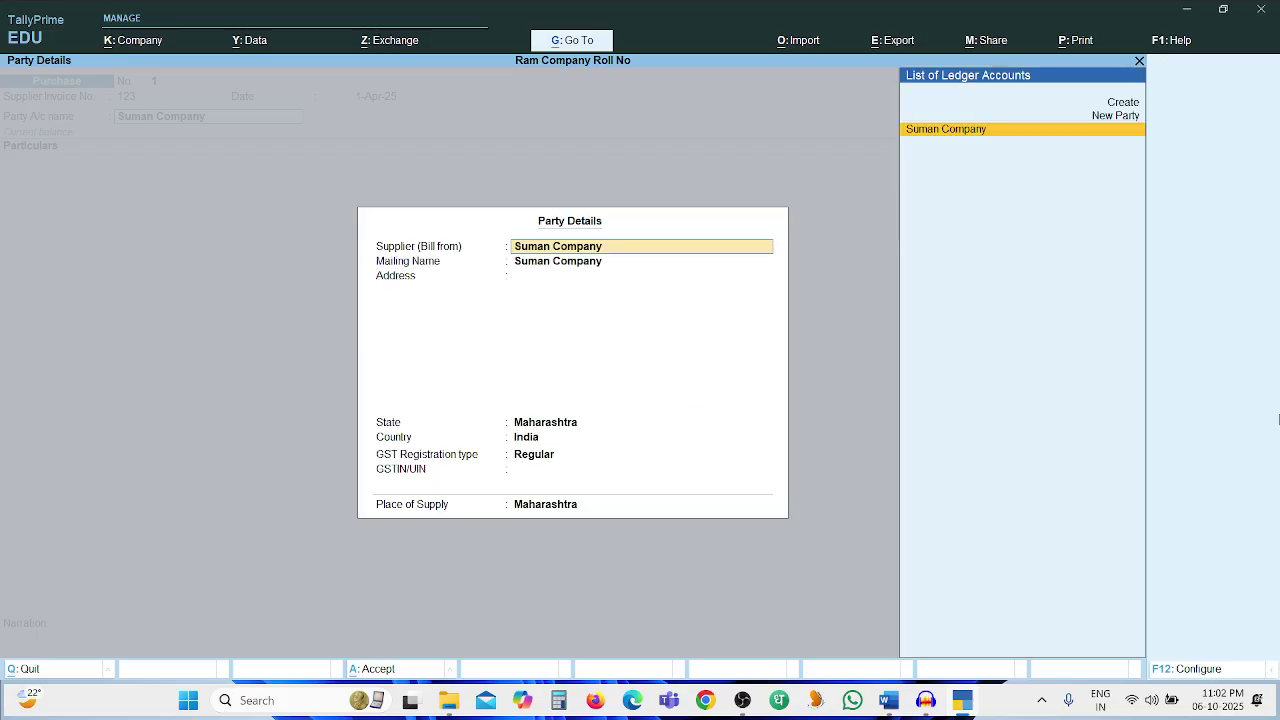
pyautogui.press('Return')
pyautogui.hotkey('ctrl', 'a')
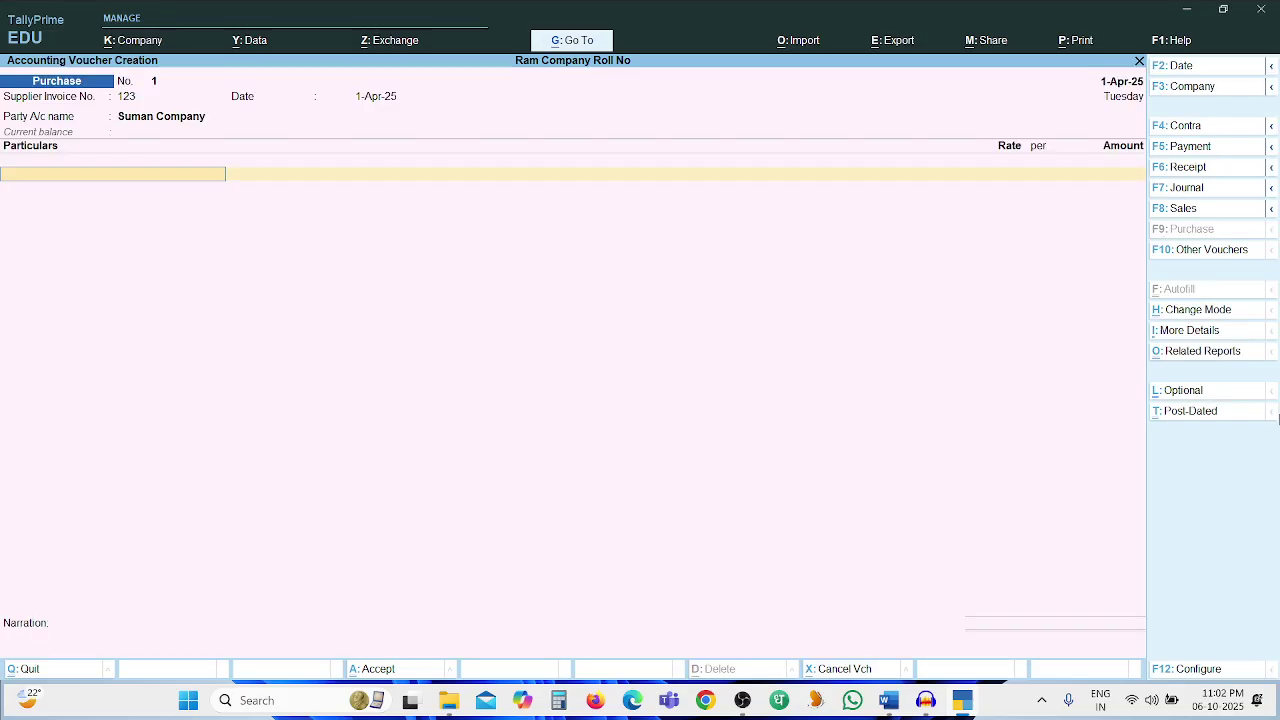
# Add Purchase Account 5,000 with narration 'Being purchase on credit' and save the voucher
pyautogui.write('Pu')
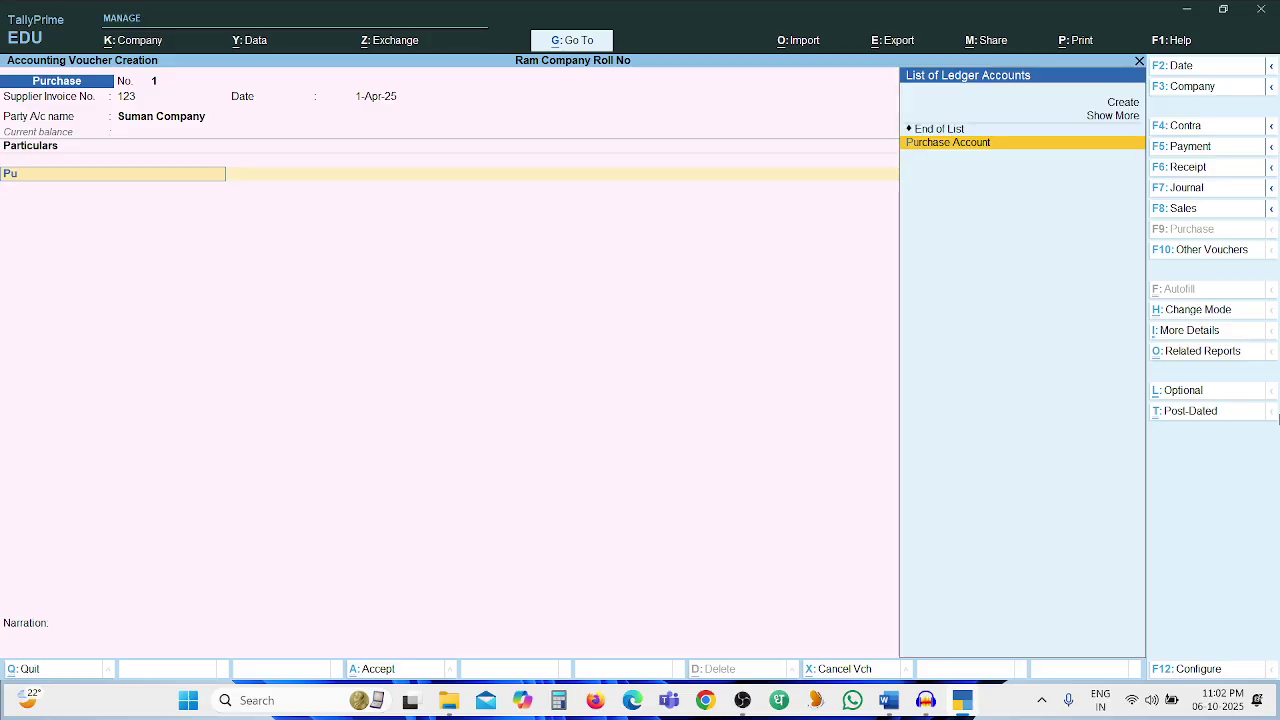
pyautogui.press('Return')
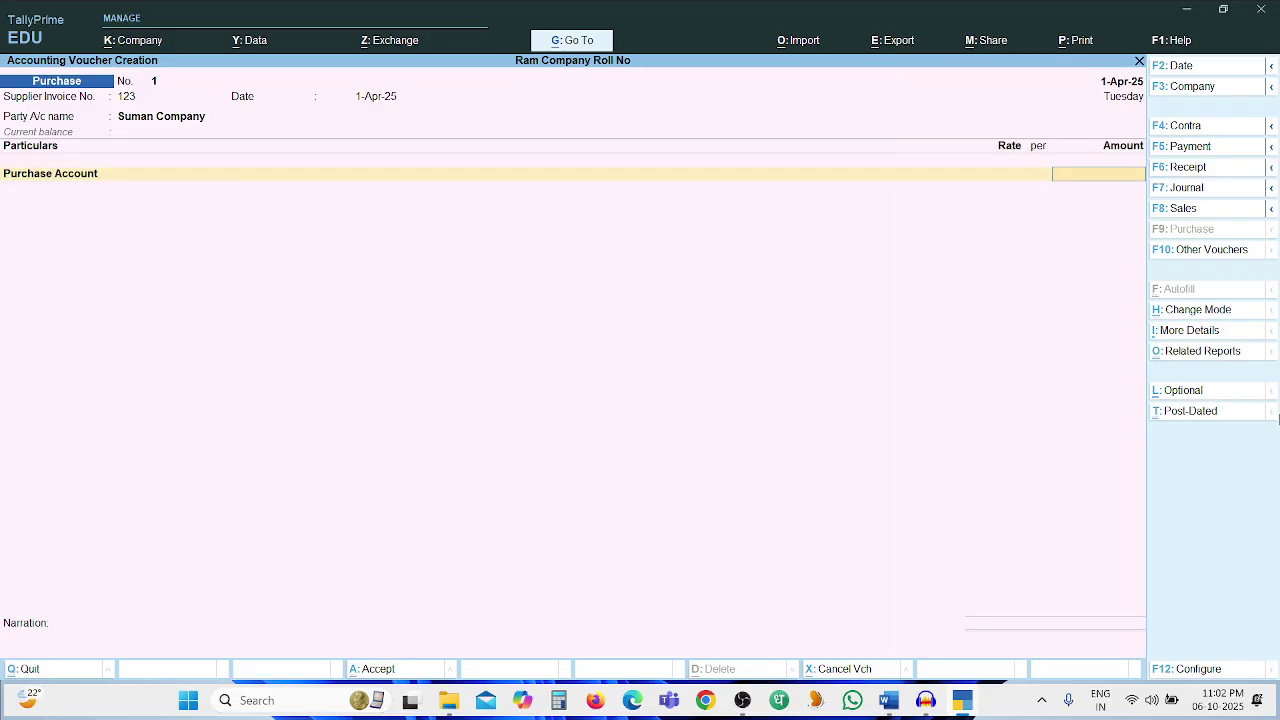
pyautogui.hotkey('alt', 'Tab')
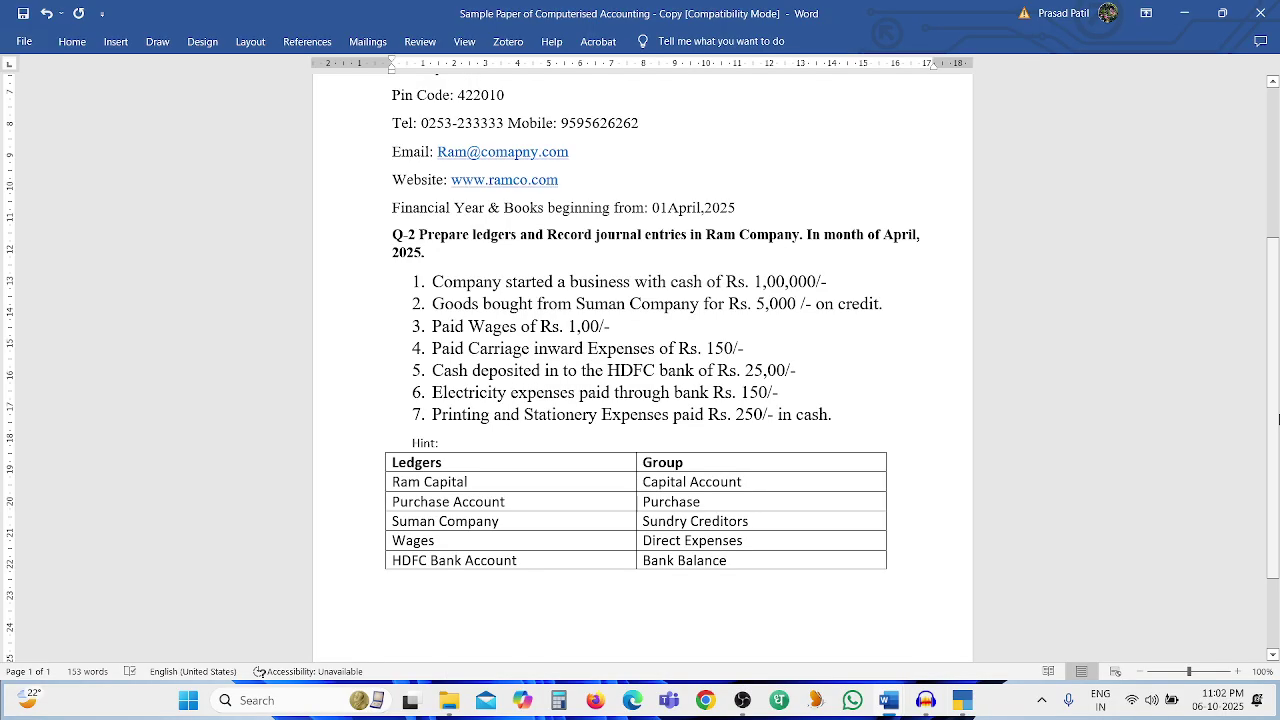
pyautogui.hotkey('alt', 'Tab')
pyautogui.write('5000')
pyautogui.press('Return')
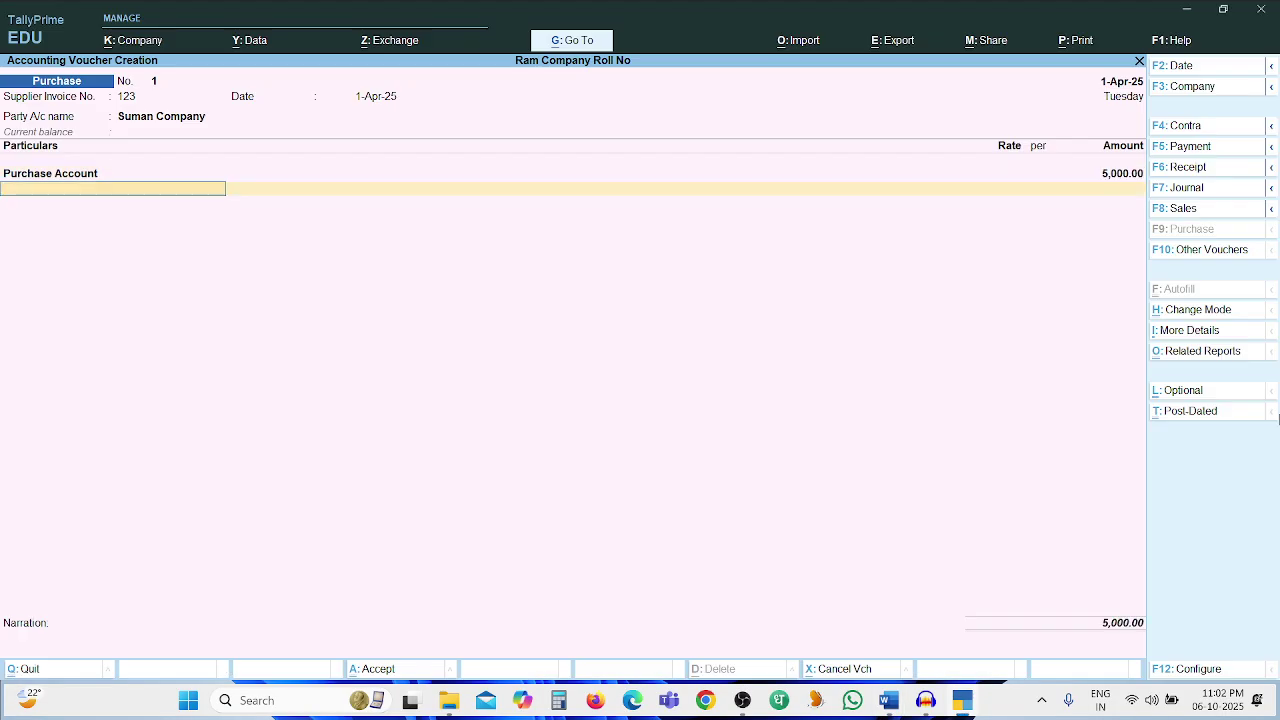
pyautogui.press('Return')
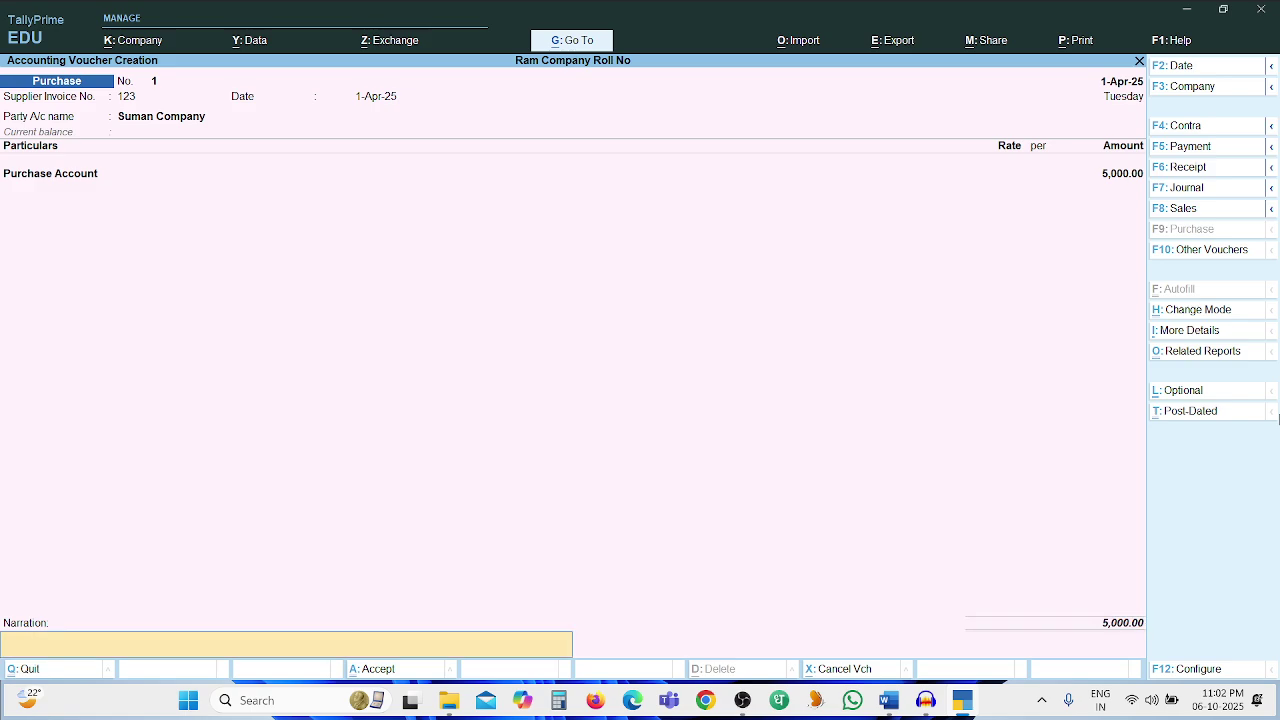
pyautogui.write('Being purchase on credit')
pyautogui.press('ctrl')
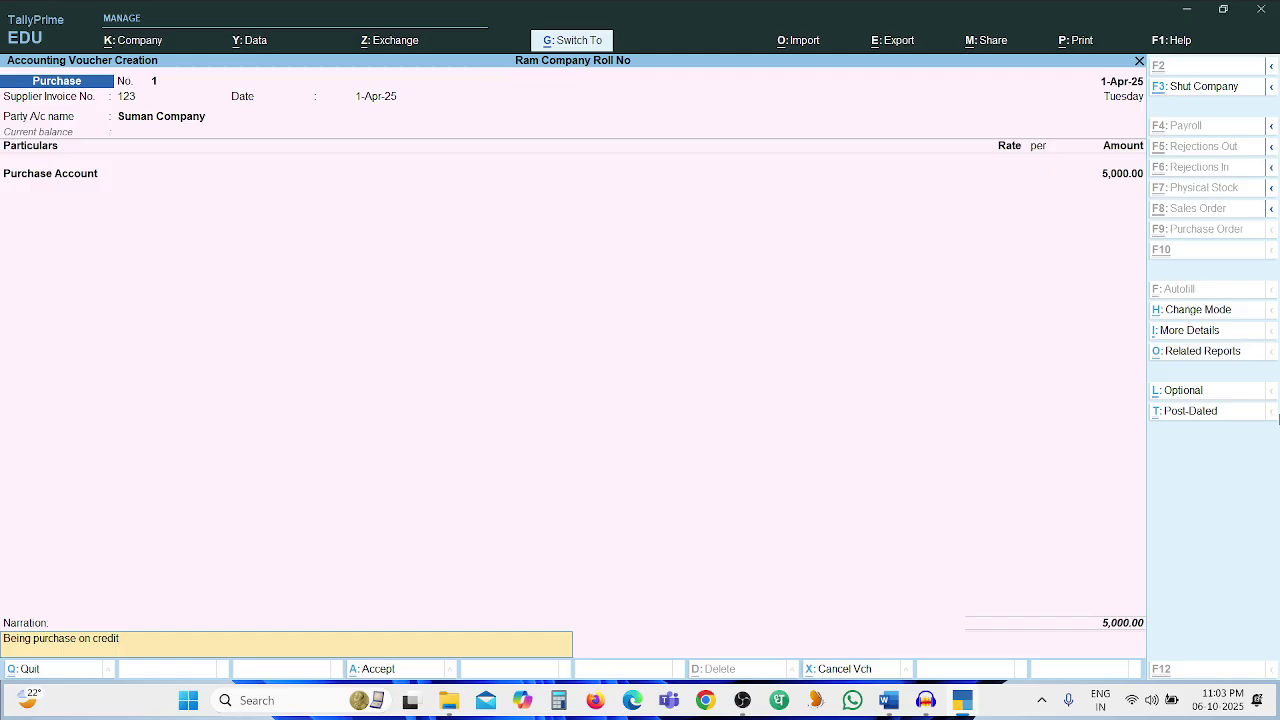
pyautogui.press('Return')
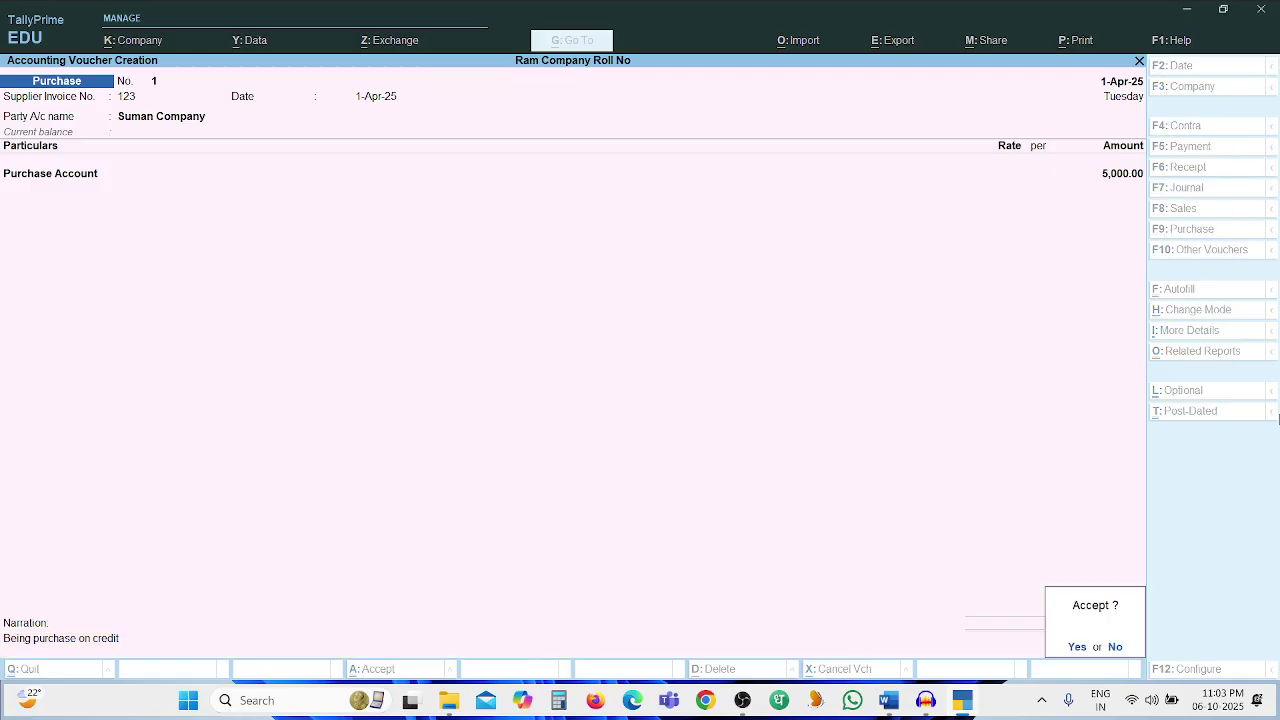
pyautogui.press('Return')
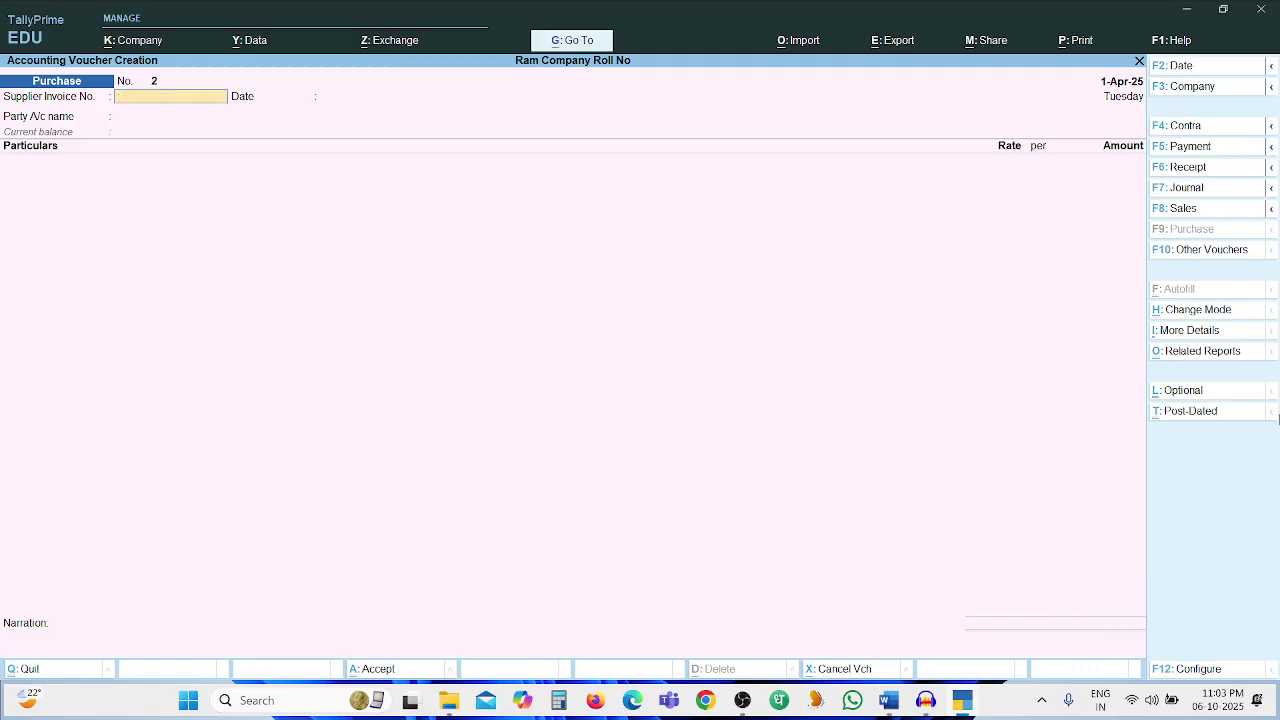
# Switch to a Payment voucher and debit Wages 100
pyautogui.hotkey('alt', 'Tab')
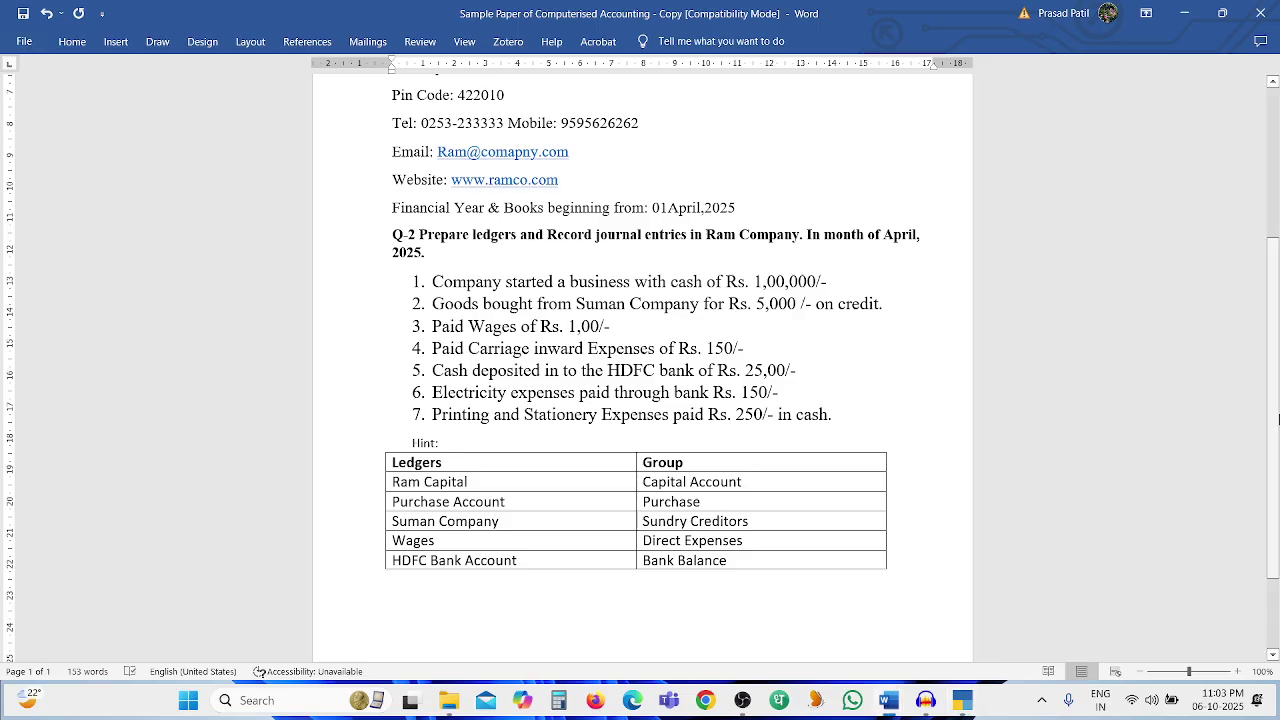
pyautogui.hotkey('alt', 'Tab')
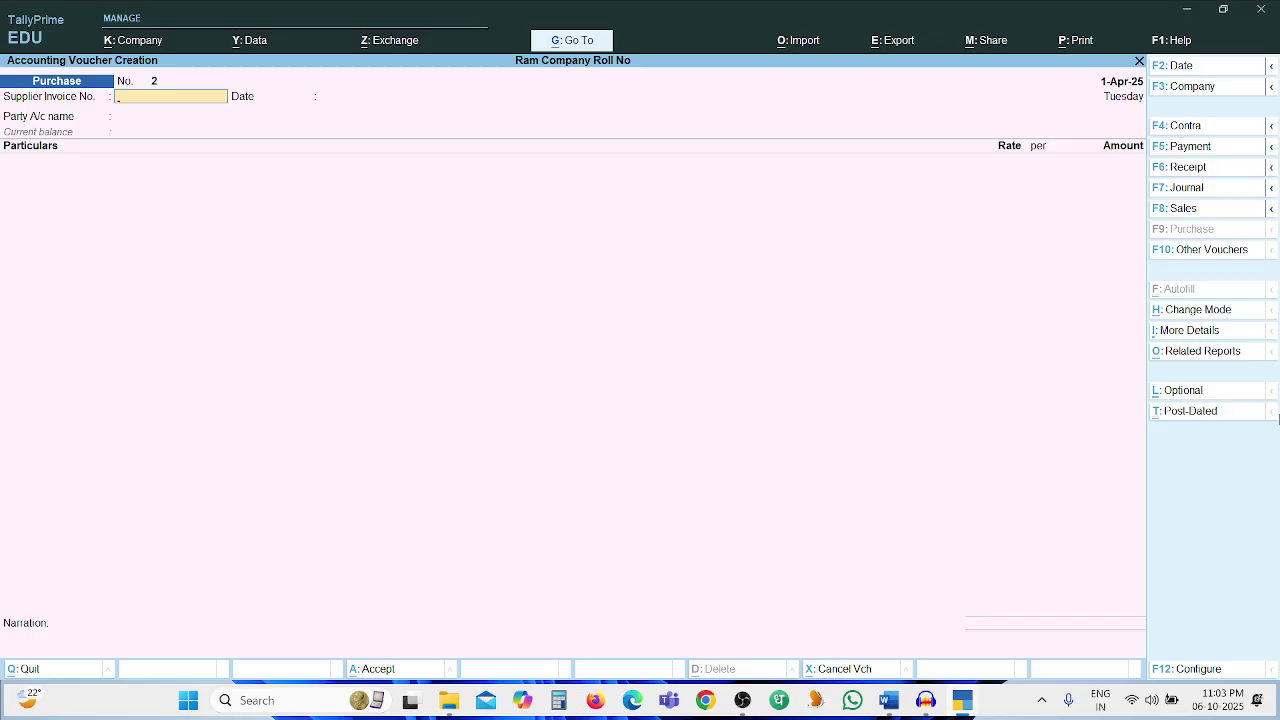
pyautogui.press('F5')
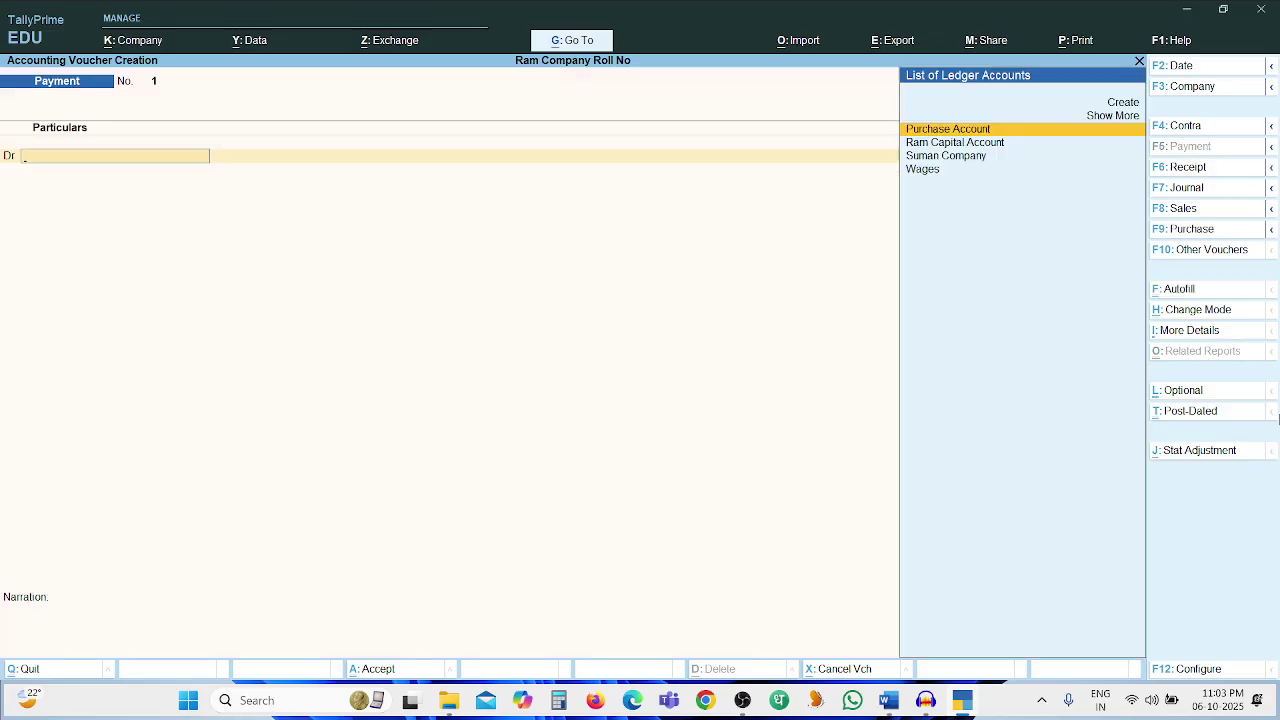
pyautogui.write('Wages')
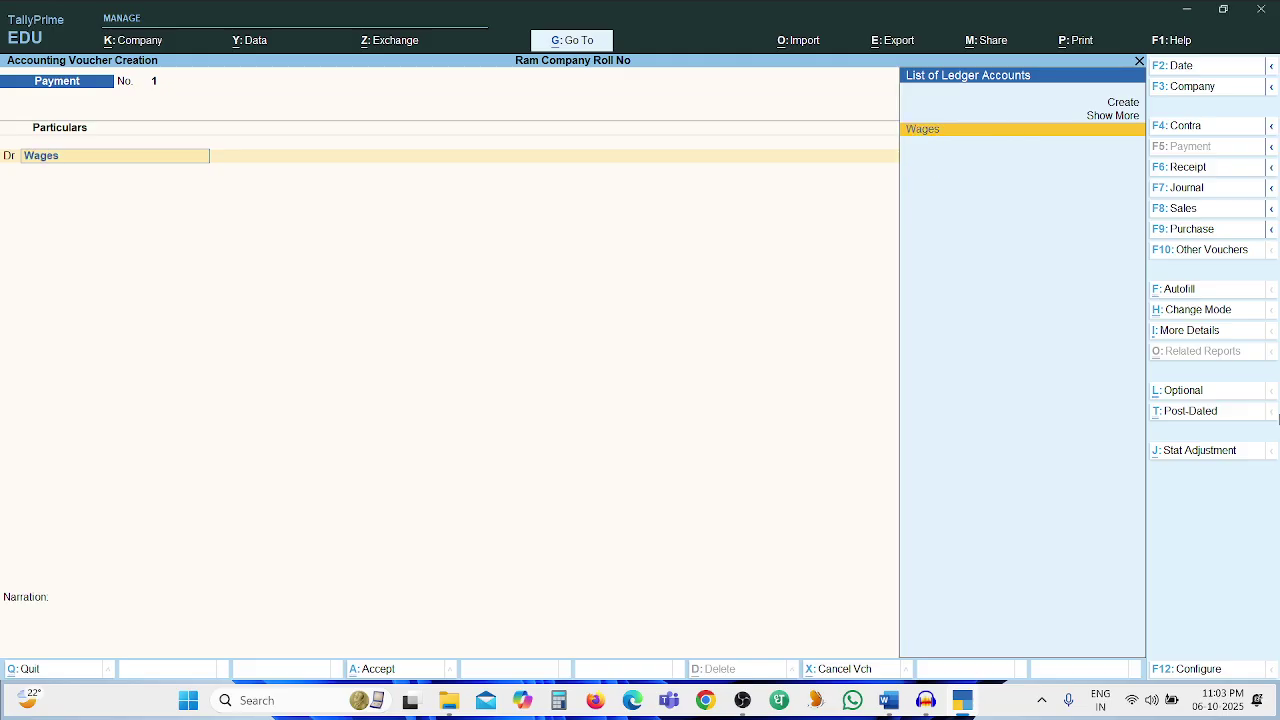
pyautogui.press('Return')
pyautogui.write('100')
pyautogui.press('Return')
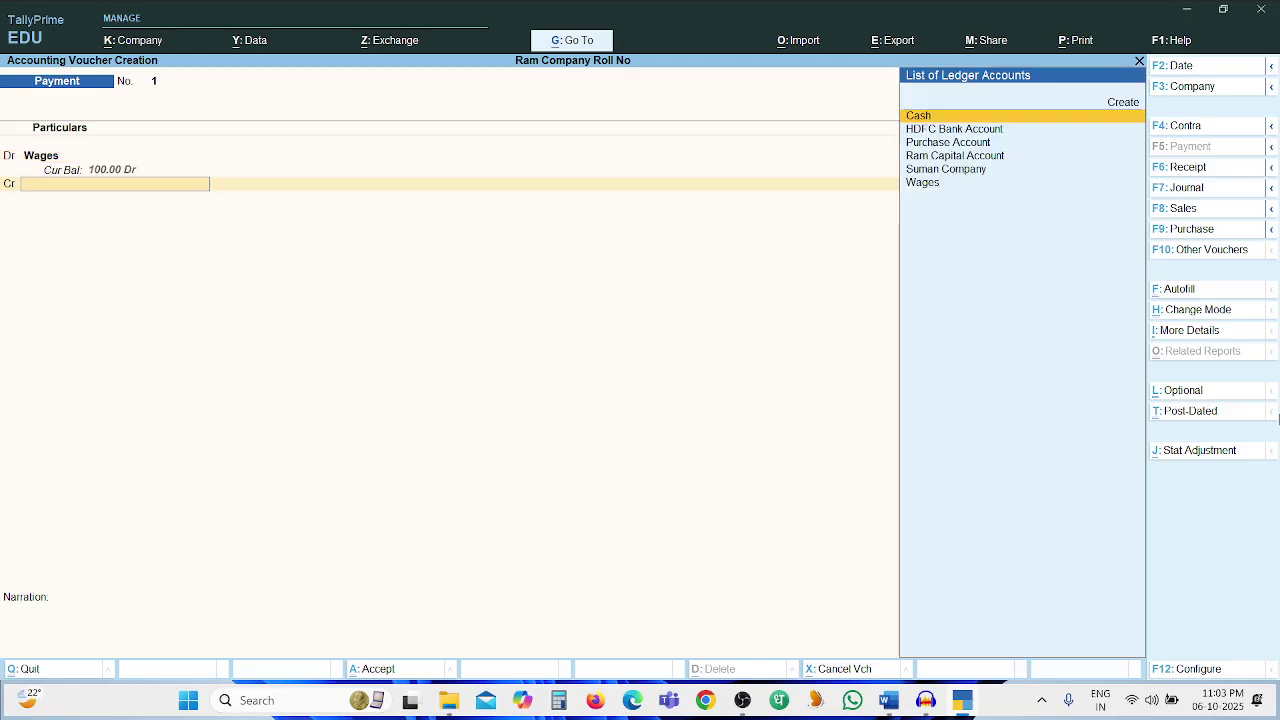
# Credit Cash 100 and add the narration 'Being Amt paid'
pyautogui.hotkey('alt', 'Tab')
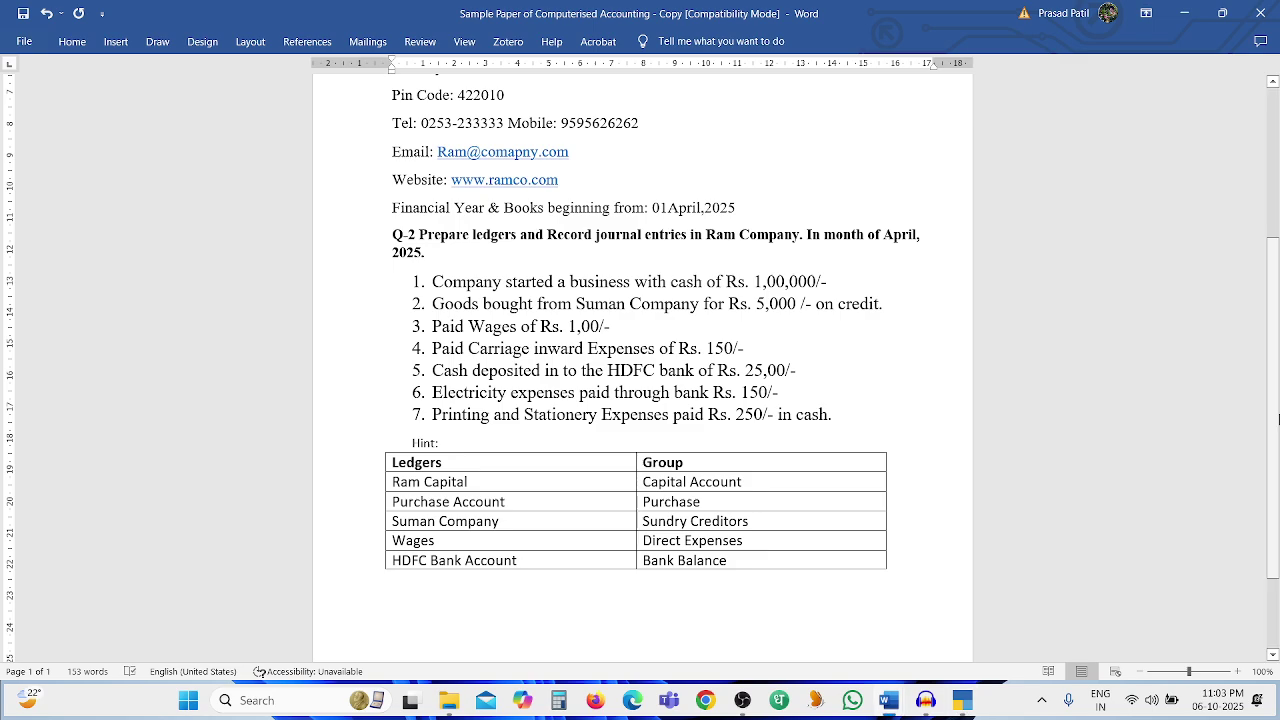
pyautogui.hotkey('alt', 'Tab')
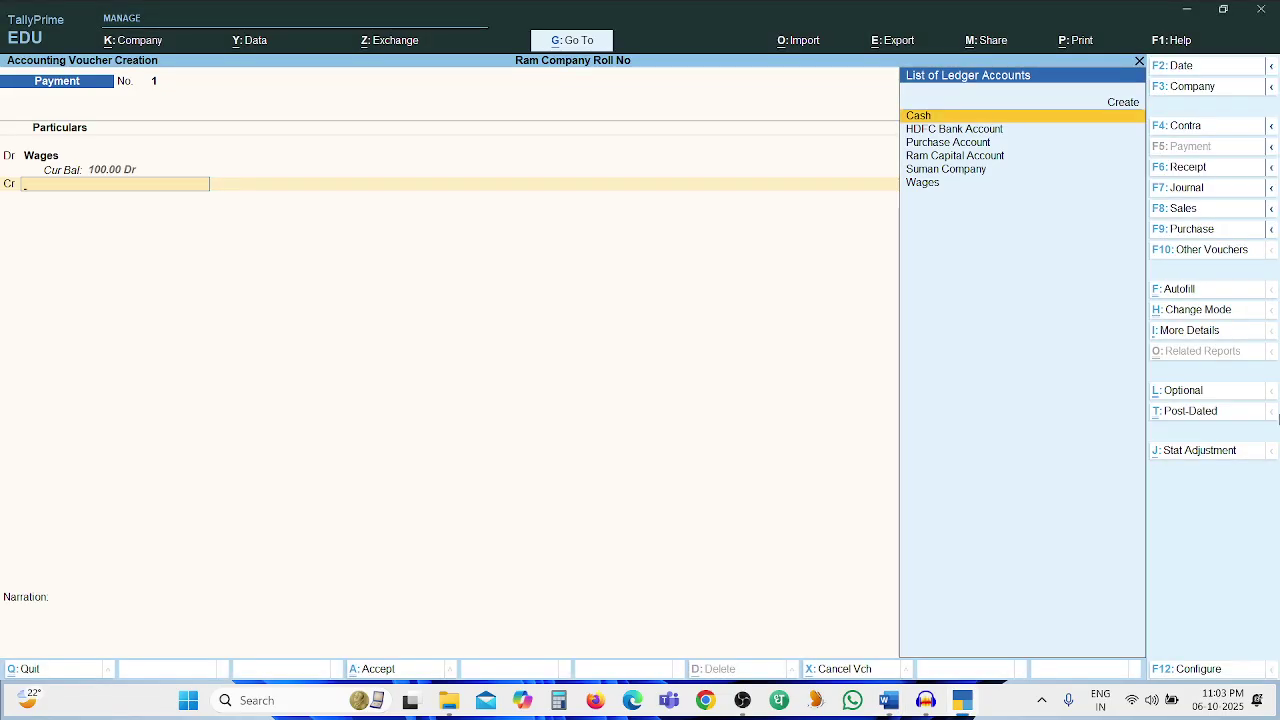
pyautogui.press('Return')
pyautogui.press('Return')
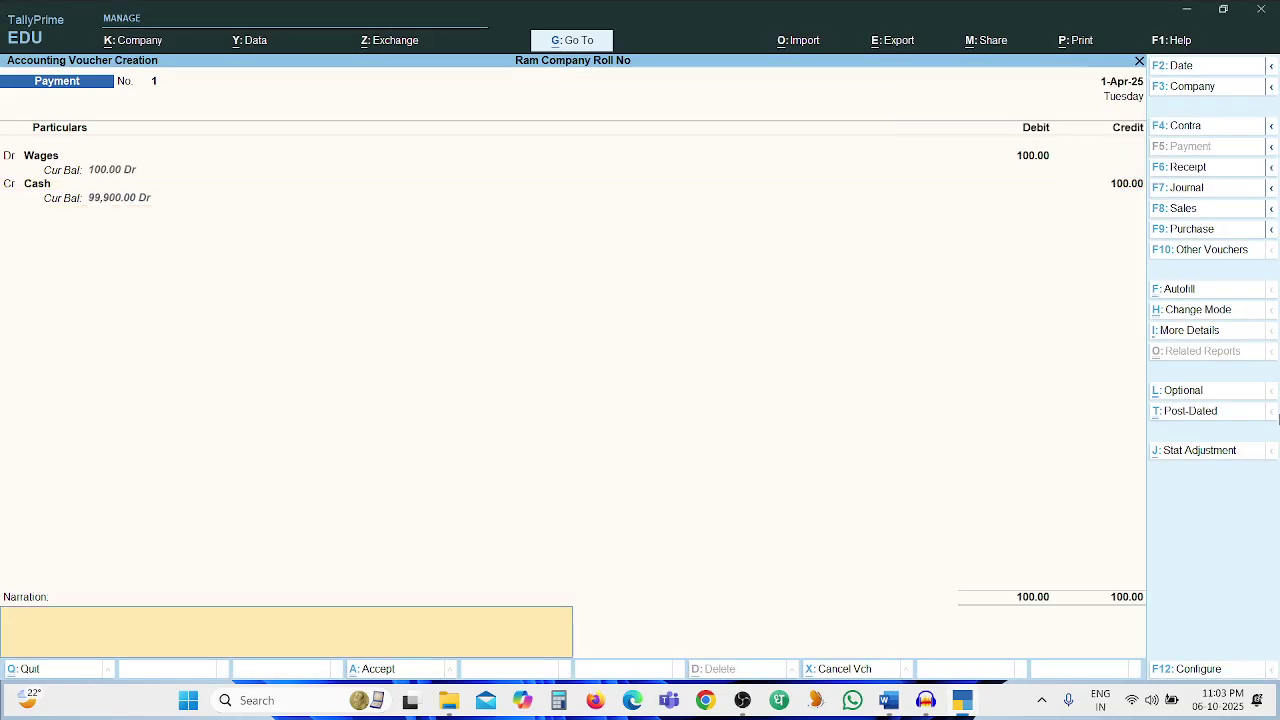
pyautogui.write('Being Amt paid')
pyautogui.press('ctrl')
pyautogui.press('Return')
pyautogui.press('Return')
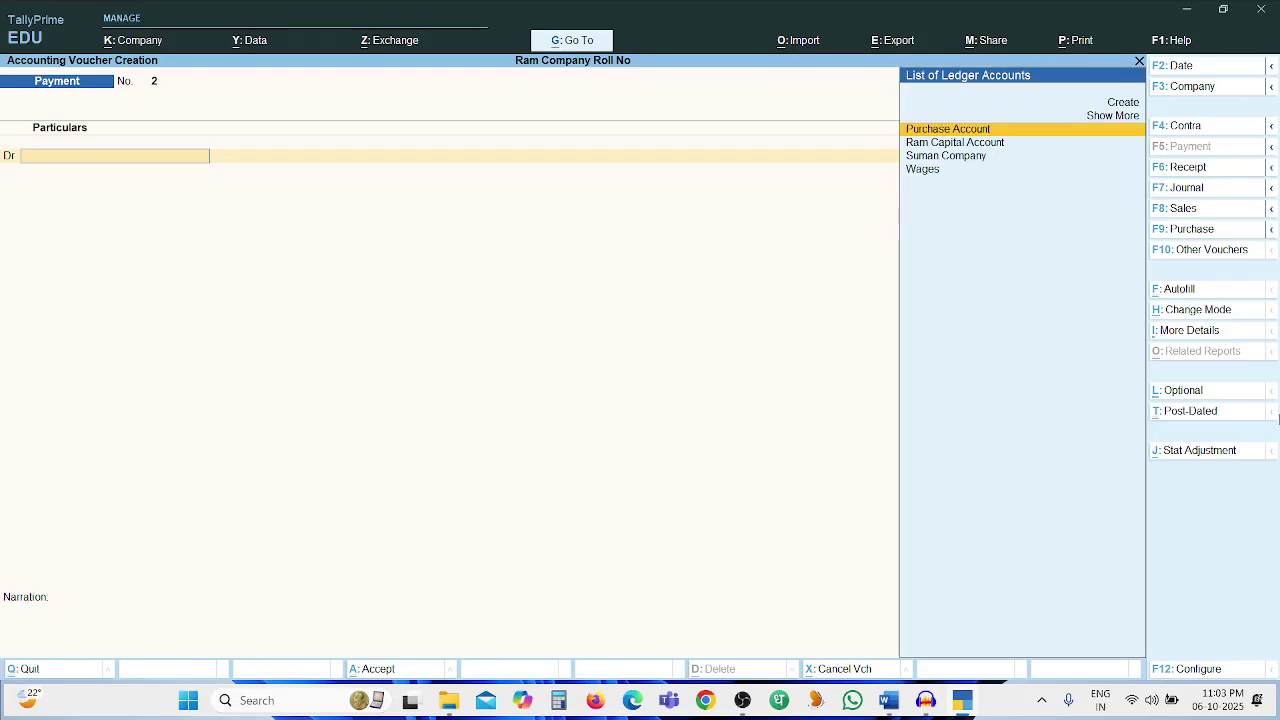
# Save the wages payment voucher, opening Payment No. 2
pyautogui.press('alt')
pyautogui.hotkey('alt', 'Tab')
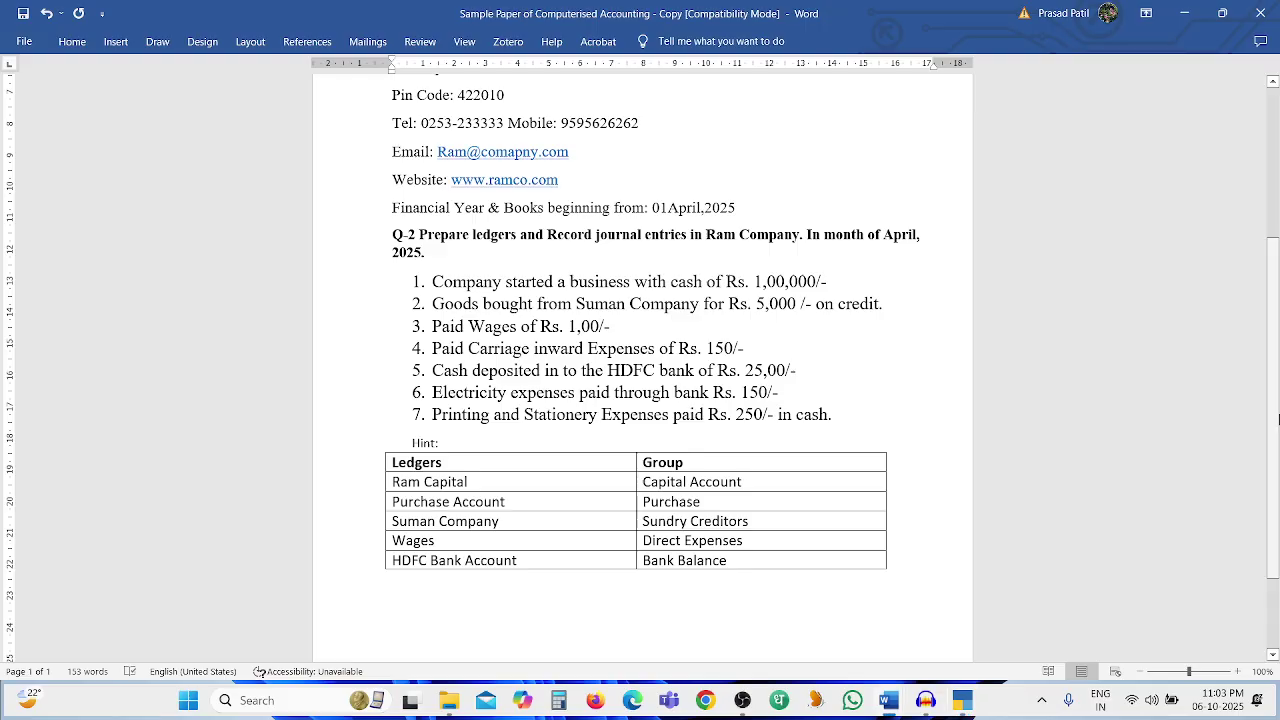
pyautogui.hotkey('alt', 'Tab')
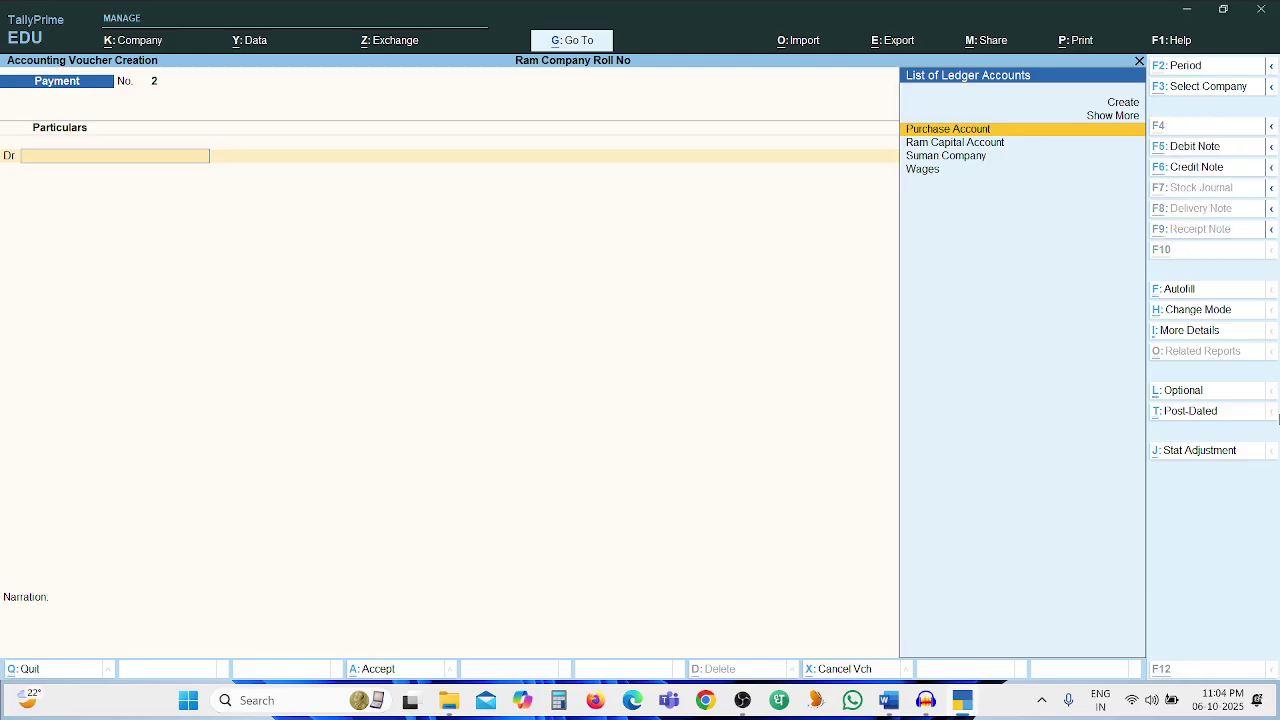
# Create ledger 'Carrige Inward Expenses' under Direct Expenses as the debit account
pyautogui.hotkey('alt', 'c')
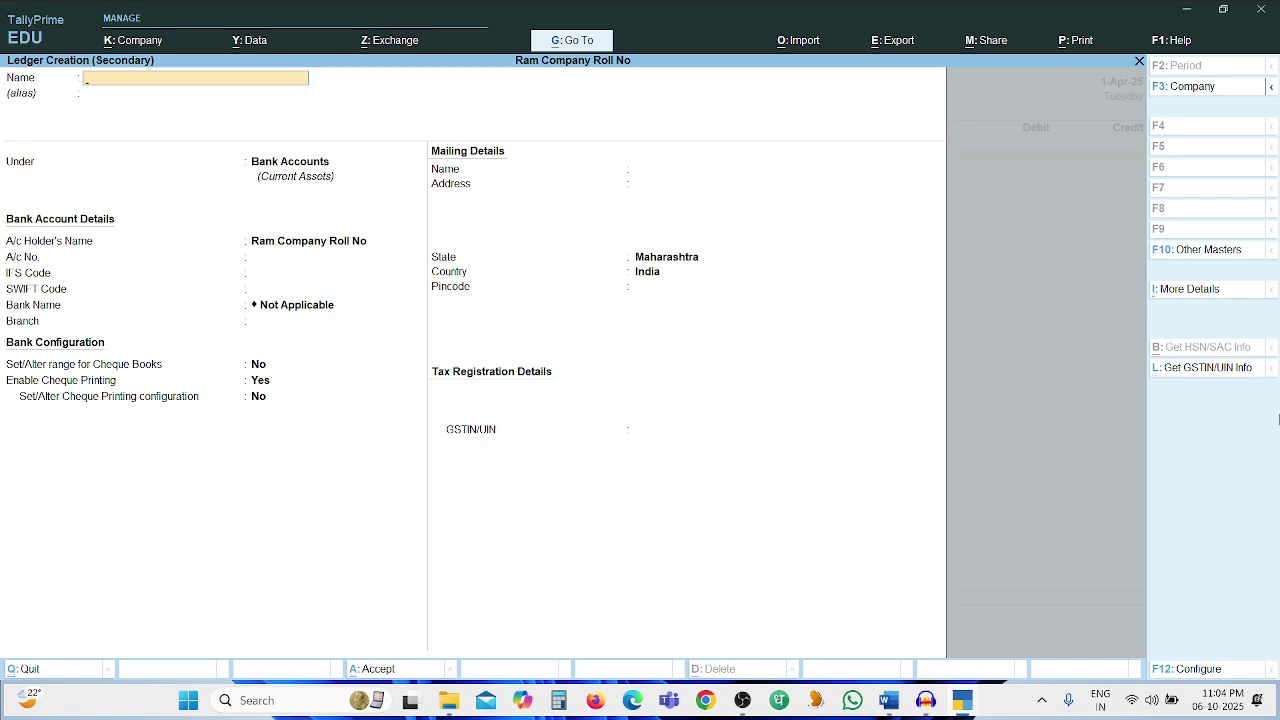
pyautogui.write('Carrige Inward Expenses')
pyautogui.press('Return')
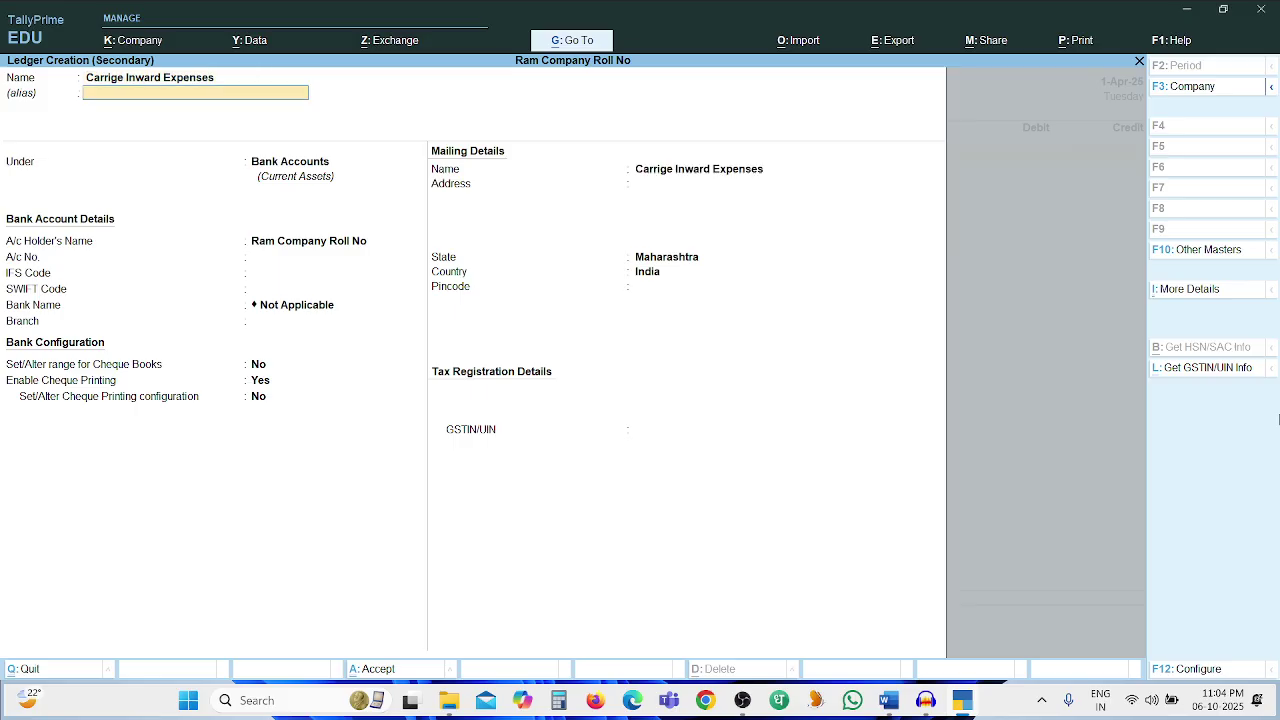
pyautogui.press('Return')
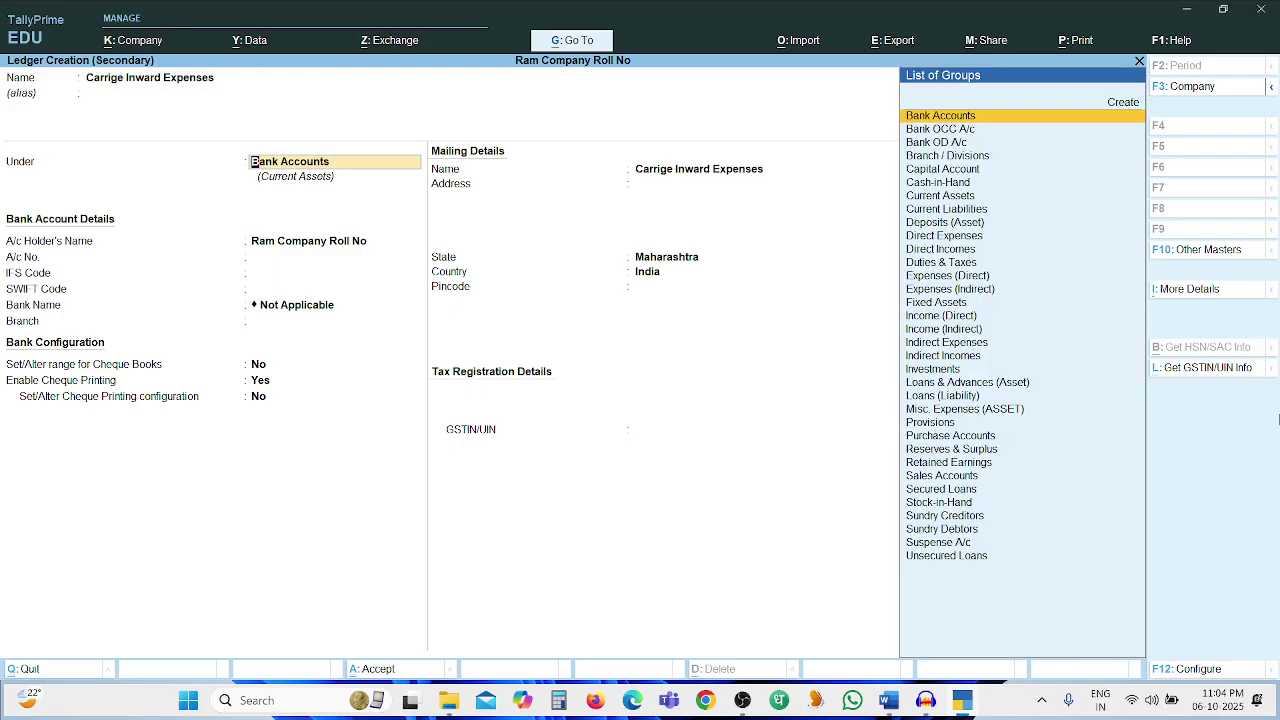
pyautogui.write('Direct')
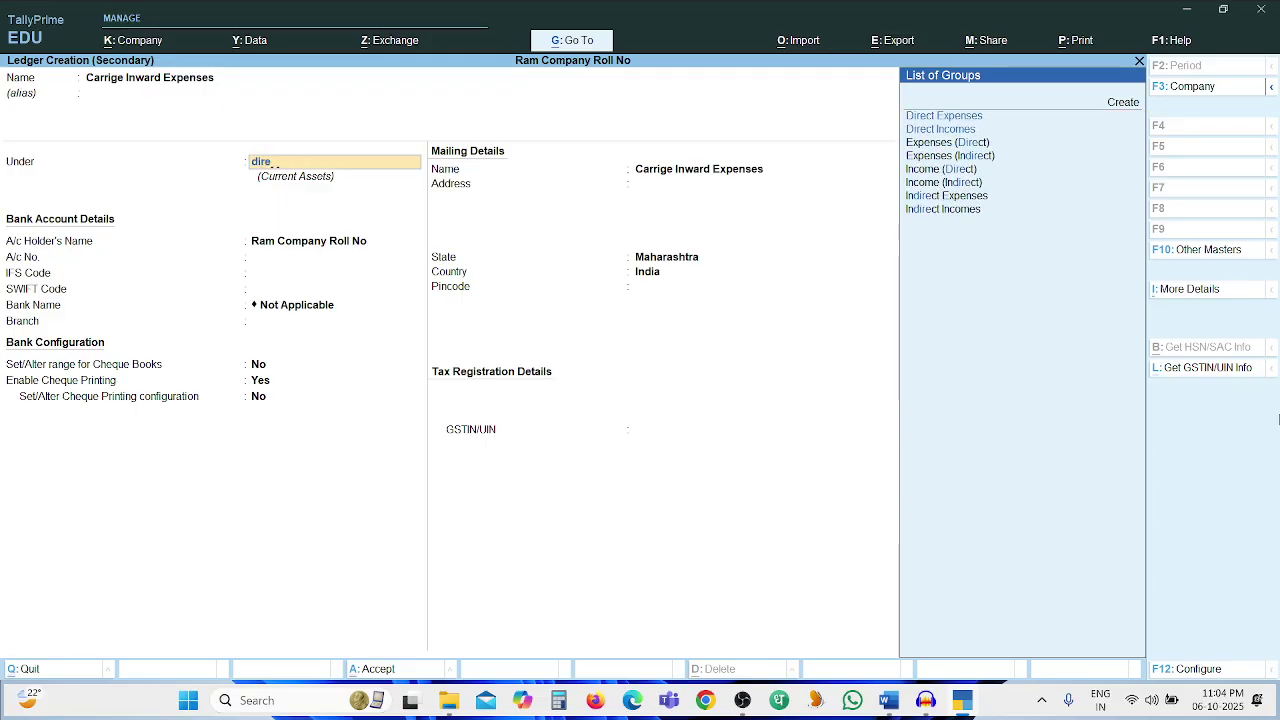
pyautogui.press('Return')
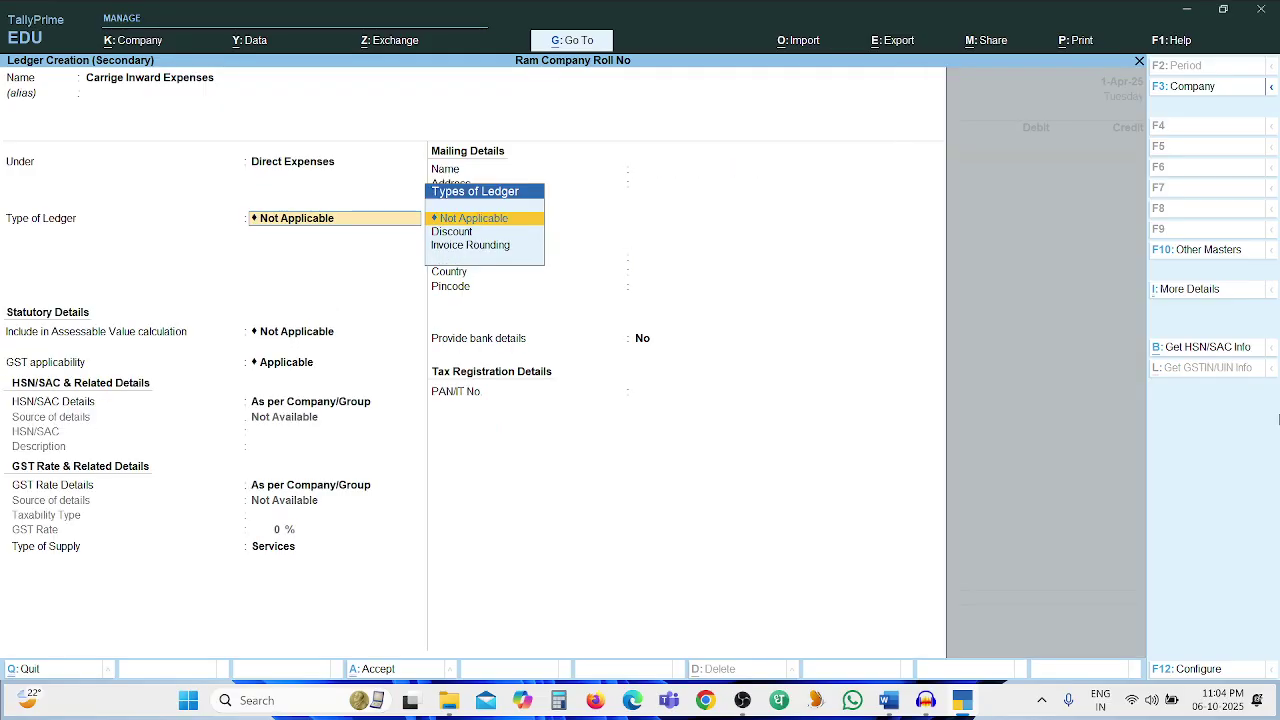
pyautogui.press('Return')
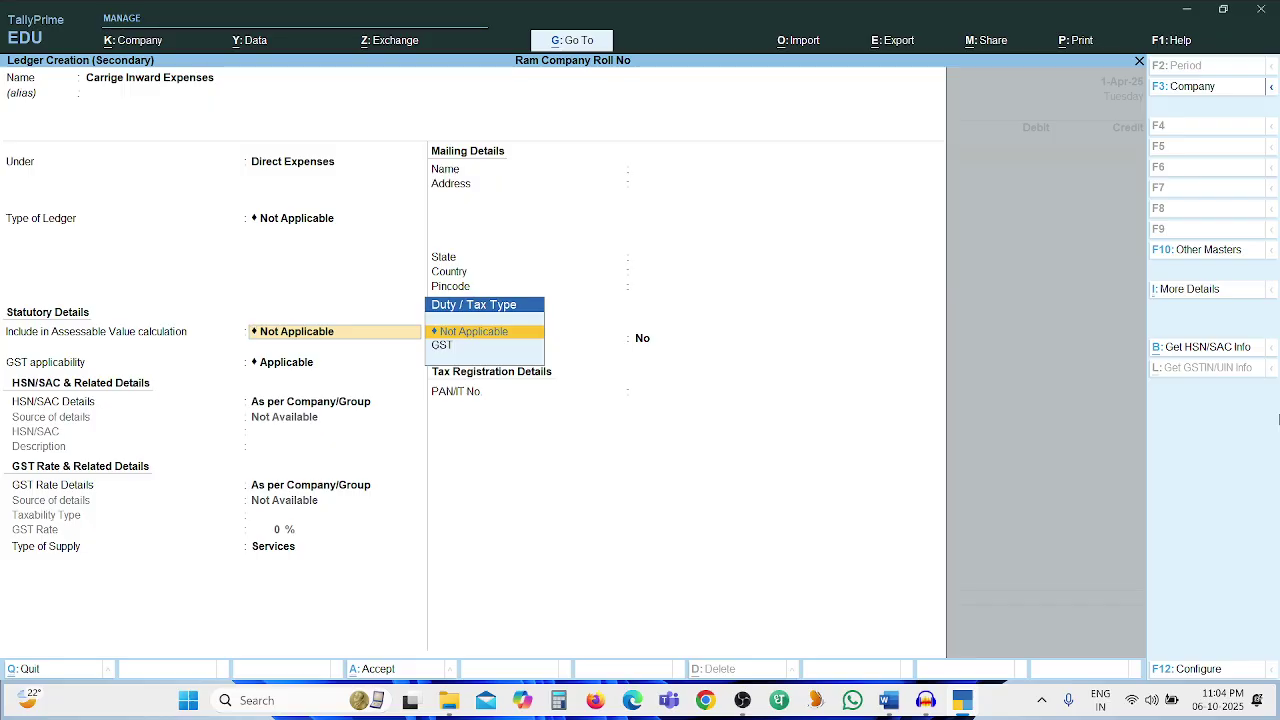
pyautogui.press('ctrl')
# Complete Payment No. 2: Carrige Inward Expenses 150 against Cash, narration 'Being Amt paid'
pyautogui.hotkey('ctrl', 'a')
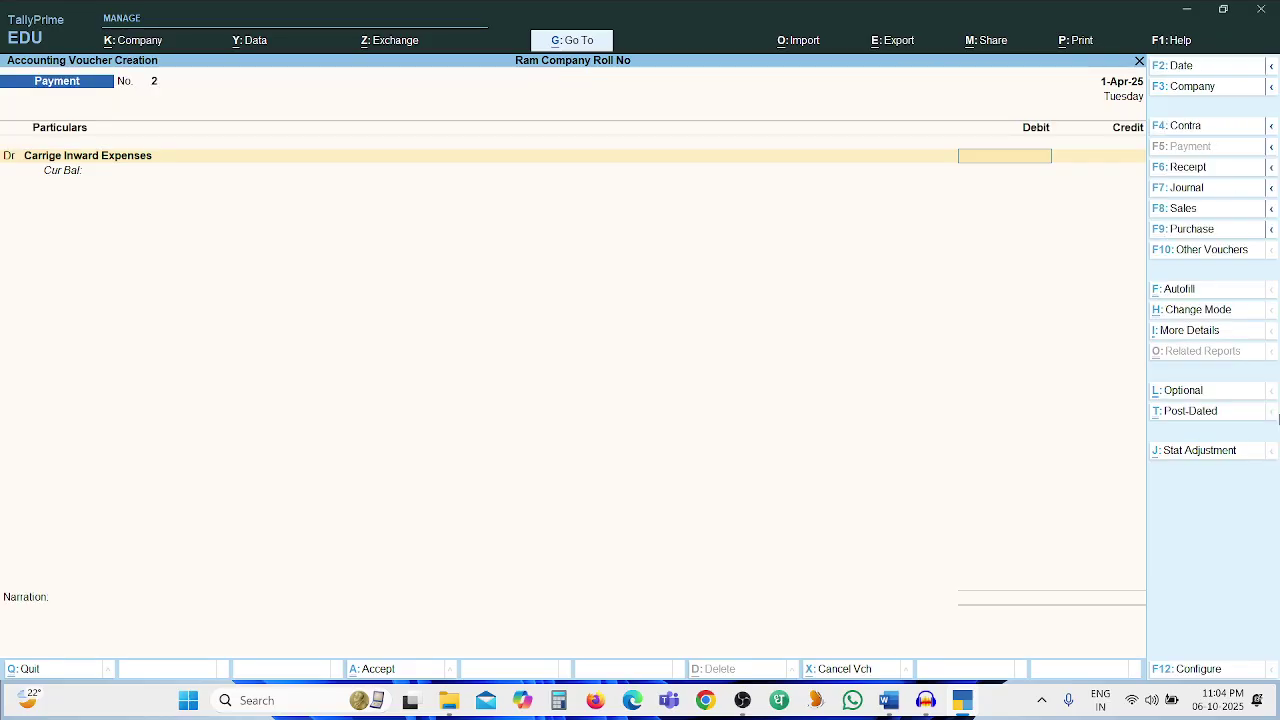
pyautogui.hotkey('alt', 'Tab')
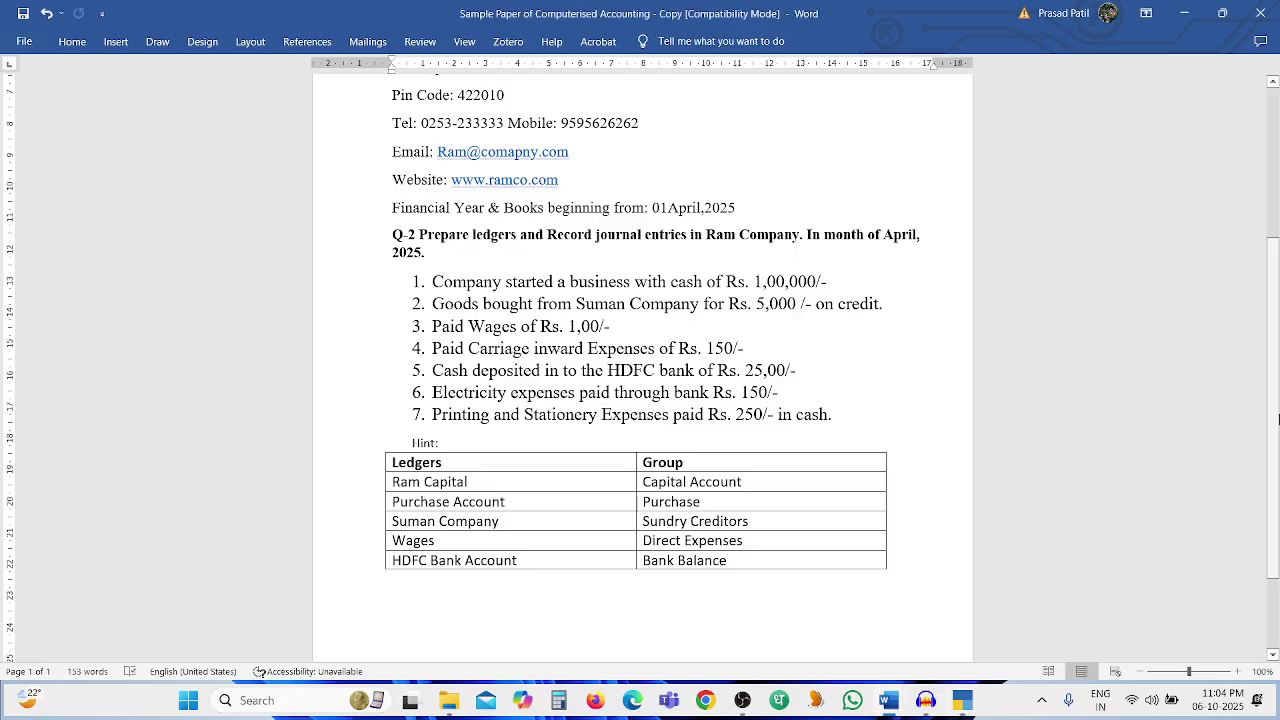
pyautogui.hotkey('alt', 'Tab')
pyautogui.write('150')
pyautogui.press('Return')
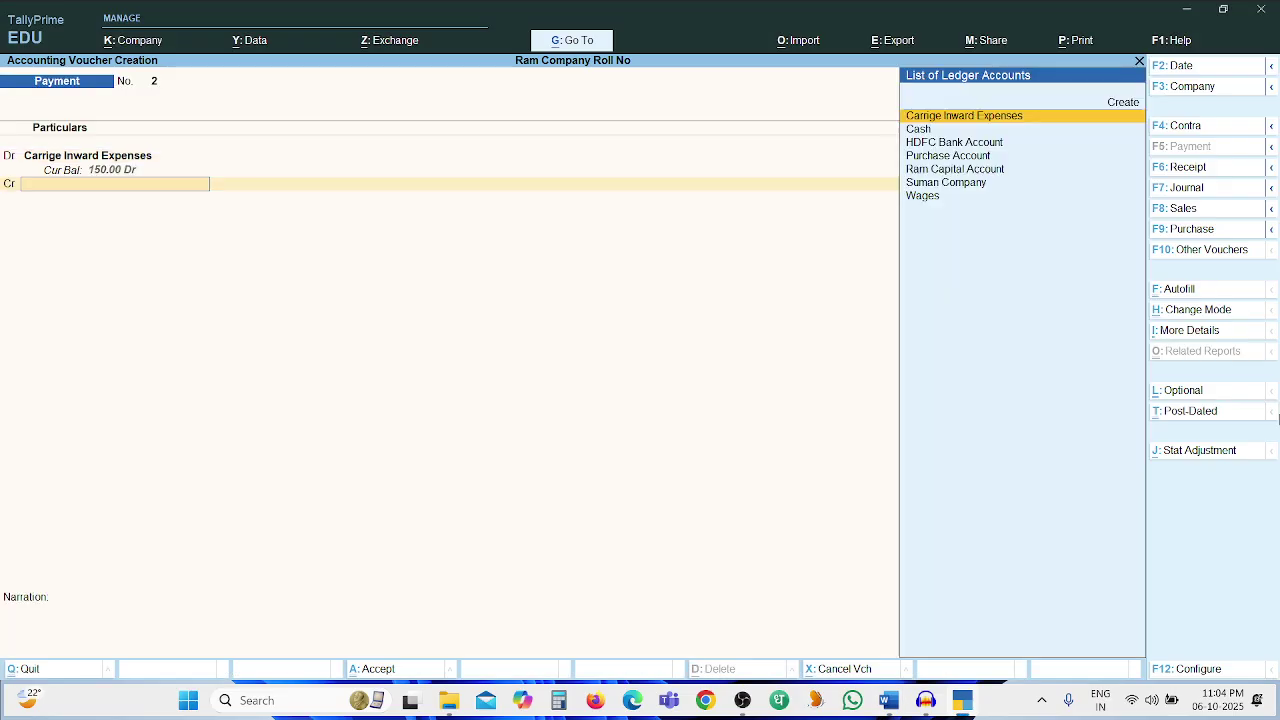
pyautogui.press('Down')
pyautogui.press('Return')
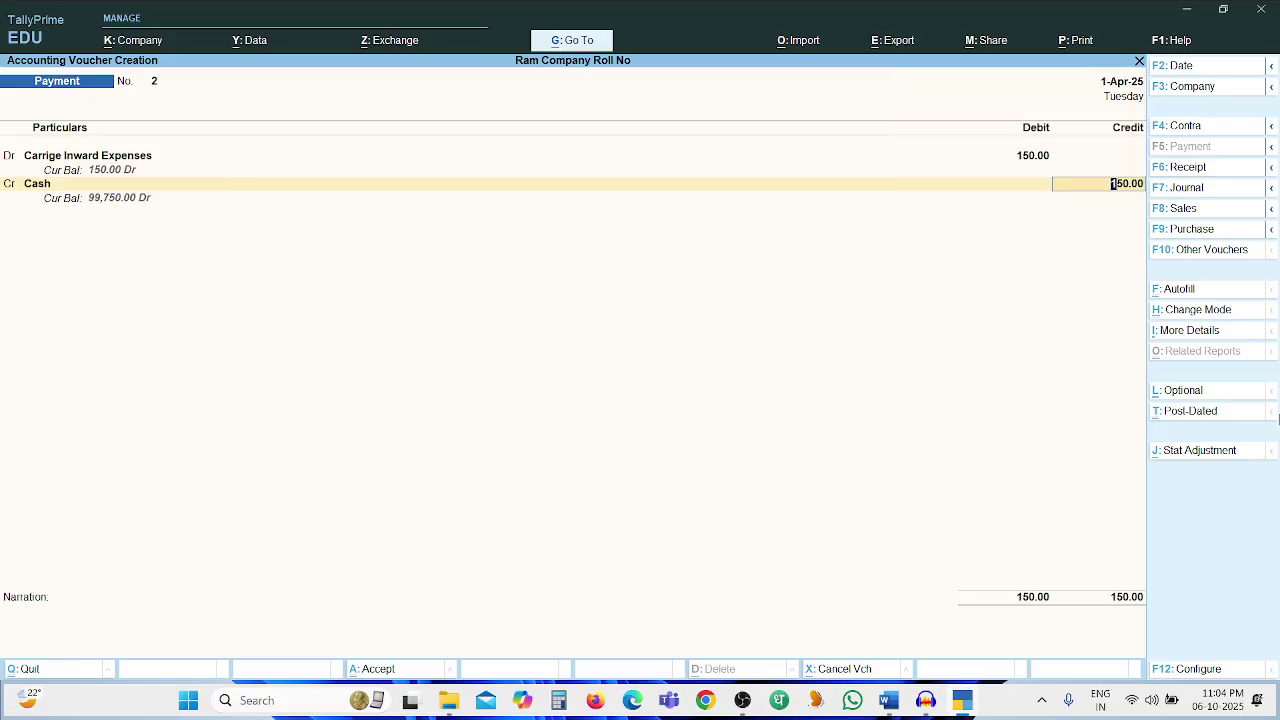
pyautogui.press('Return')
pyautogui.write('B')
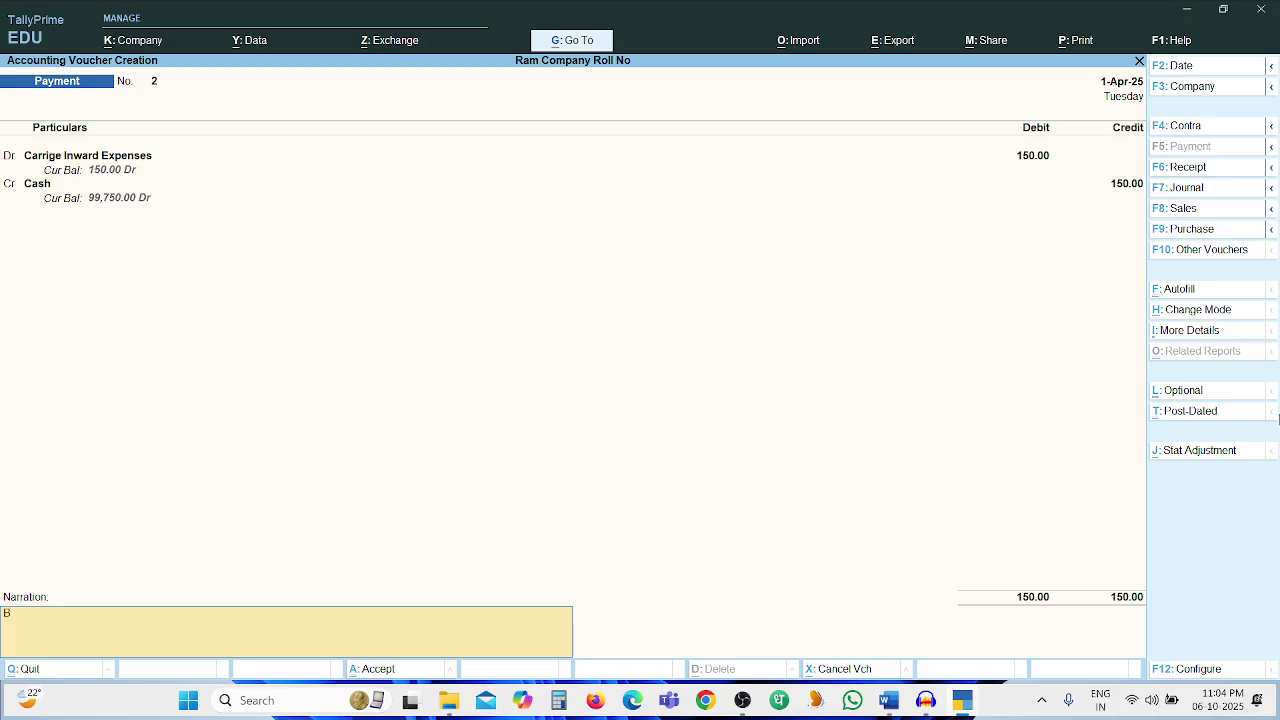
pyautogui.write('eing Amt paid')
pyautogui.press('Return')
pyautogui.press('Return')
pyautogui.hotkey('alt', 'Tab')
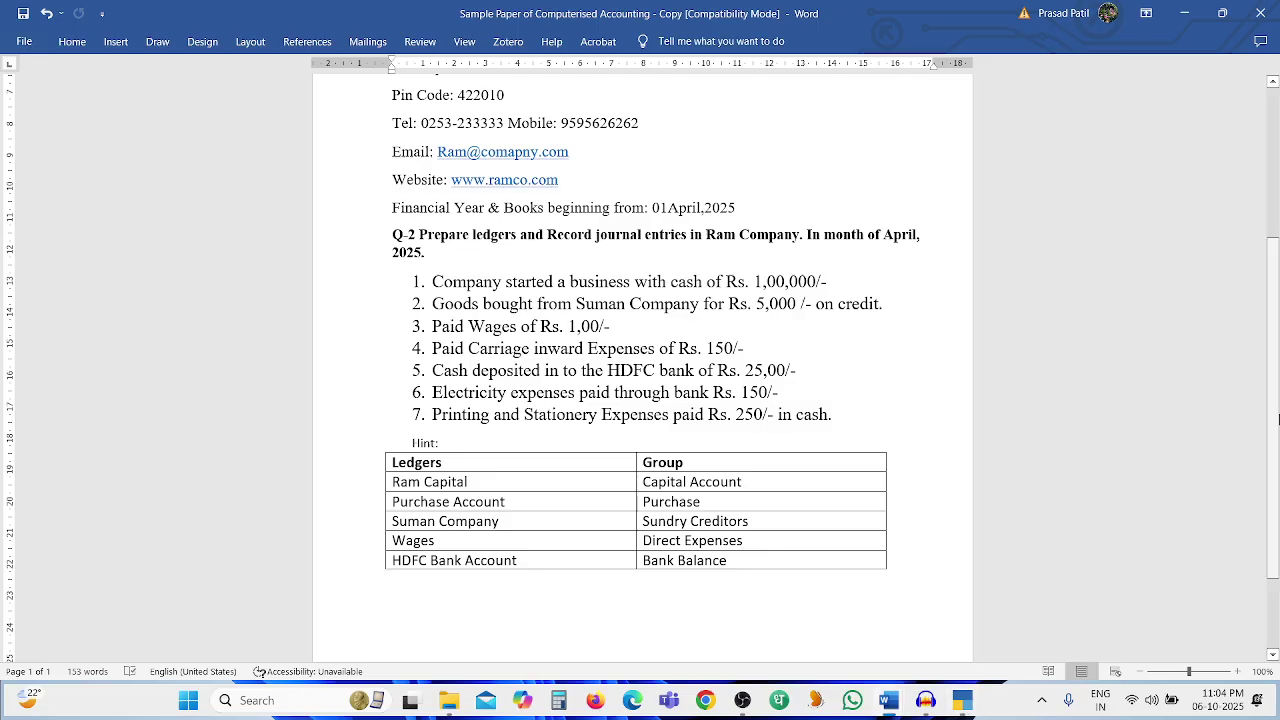
pyautogui.hotkey('alt', 'Tab')
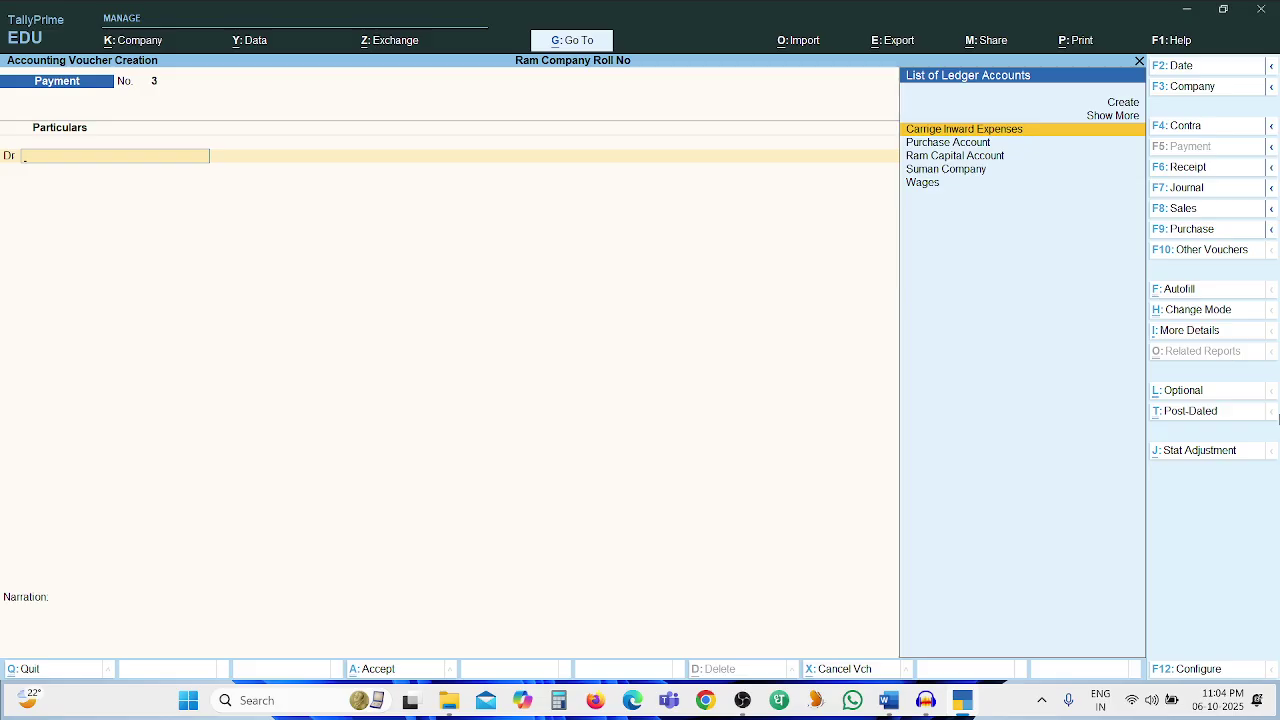
# Switch to a Contra voucher and credit Cash 2,500
pyautogui.press('F4')
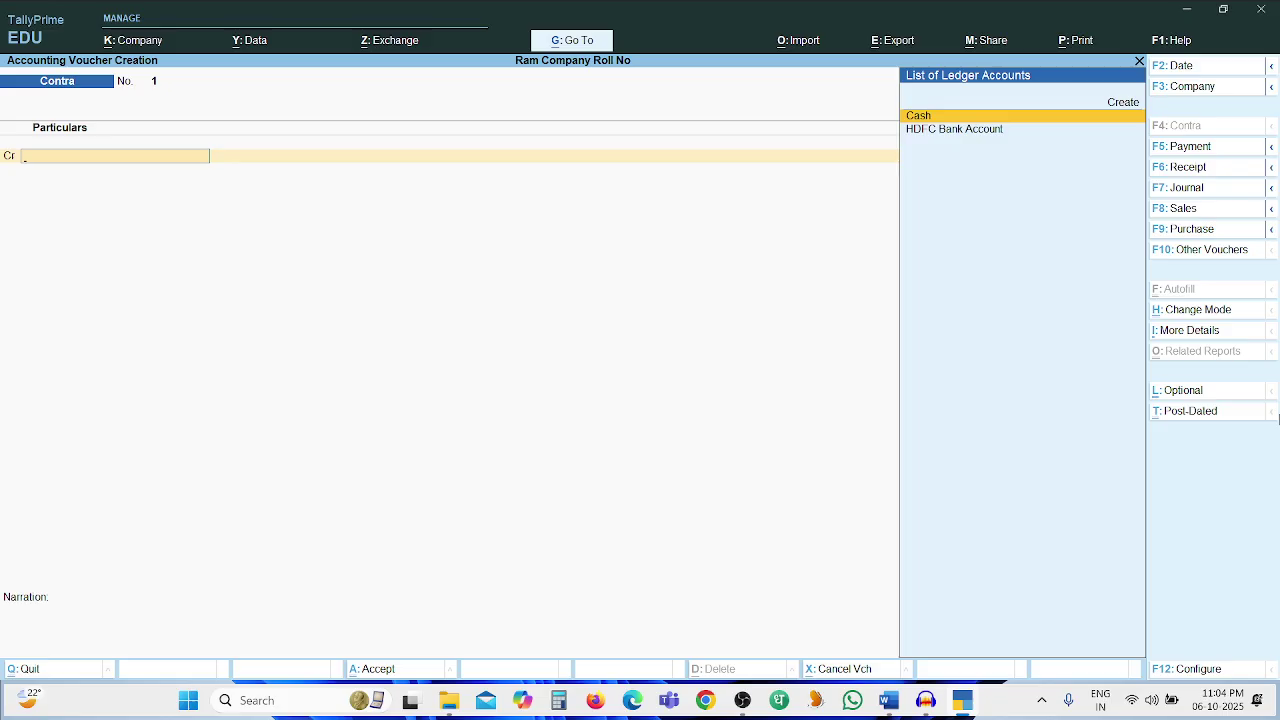
pyautogui.press('Return')
pyautogui.hotkey('alt', 'Tab')
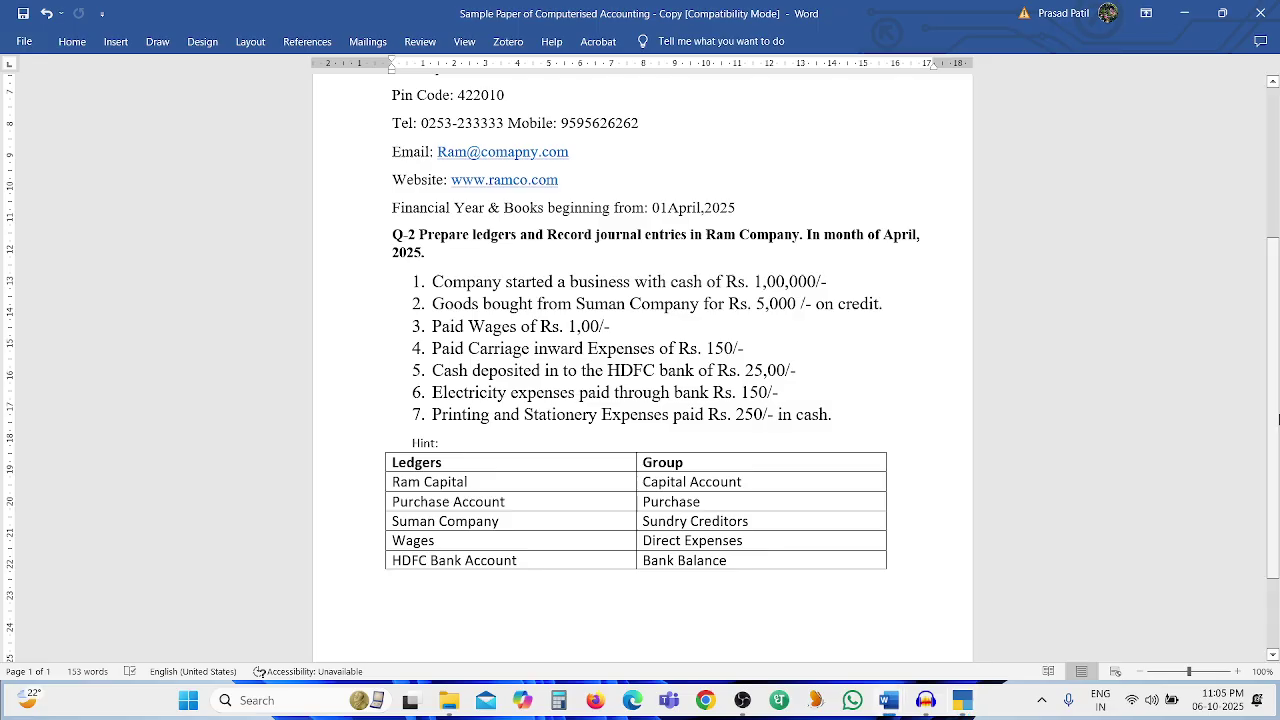
pyautogui.hotkey('alt', 'Tab')
pyautogui.write('2500')
pyautogui.press('Return')
# Debit HDFC Bank Account, narrate 'Being Cash deposited in to the bank', and save
pyautogui.press('Return')
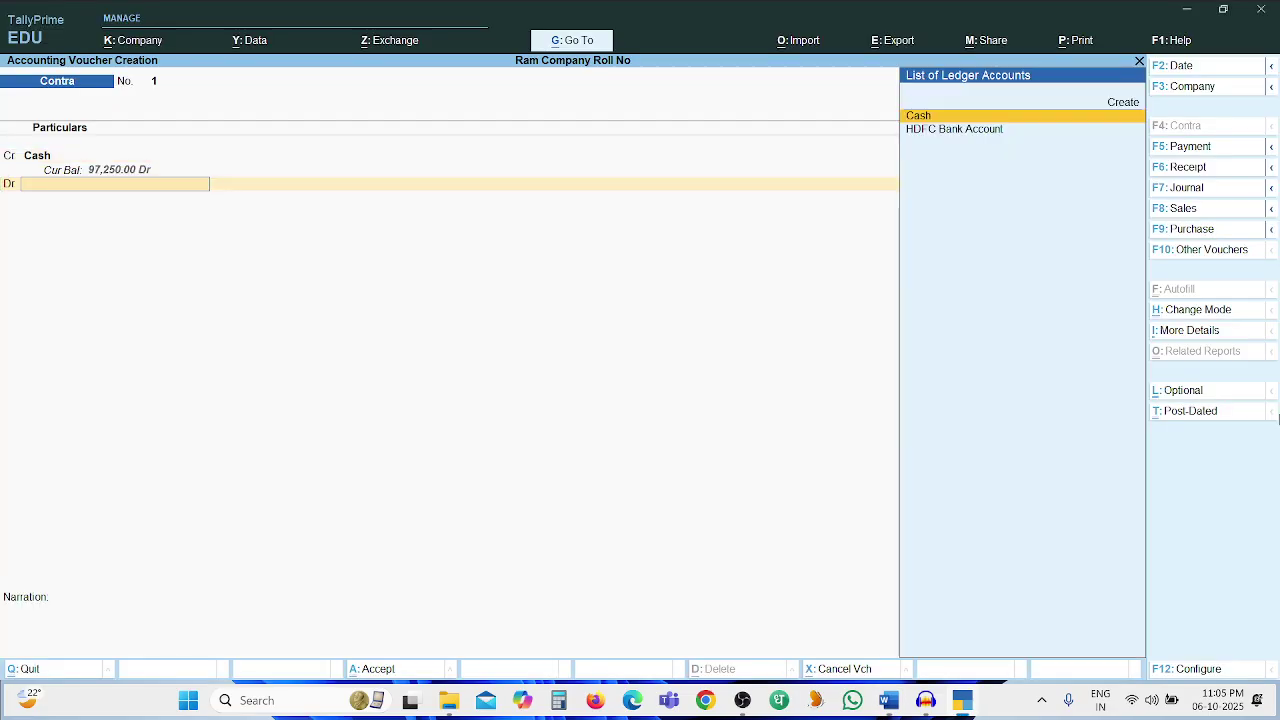
pyautogui.press('Down')
pyautogui.press('Return')
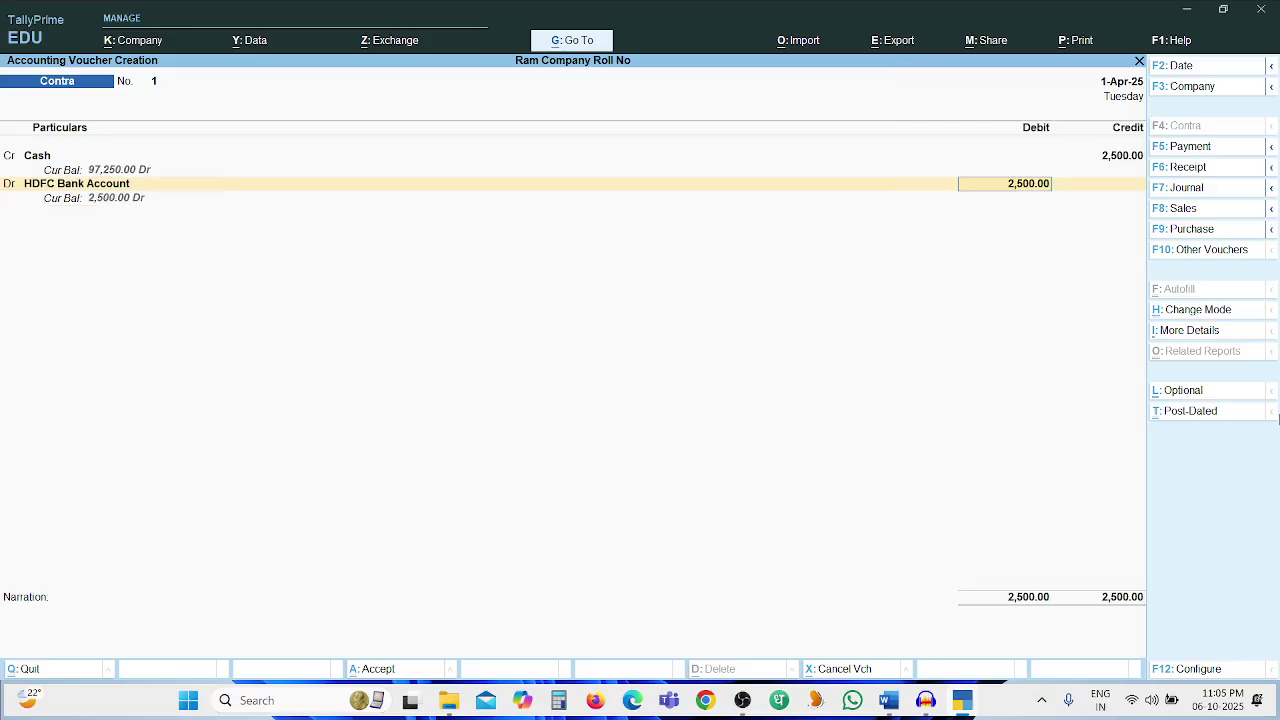
pyautogui.press('Return')
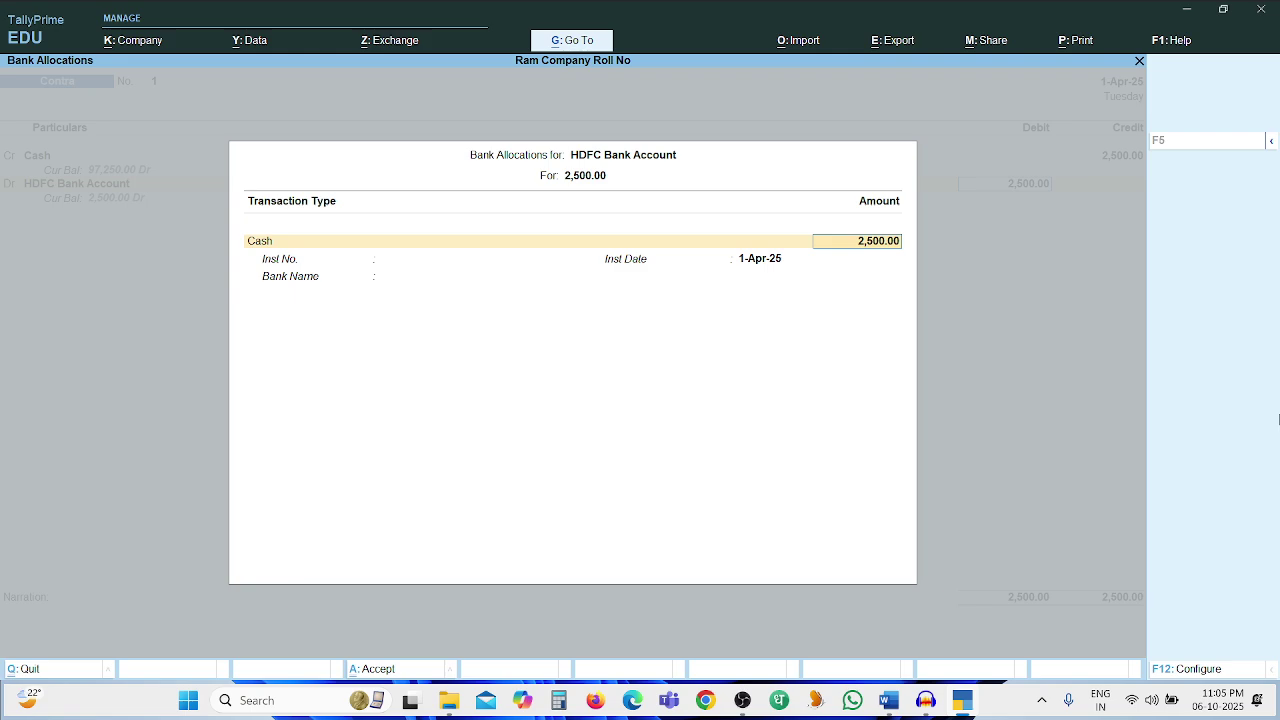
pyautogui.hotkey('ctrl', 'a')
pyautogui.write('Being Ca')
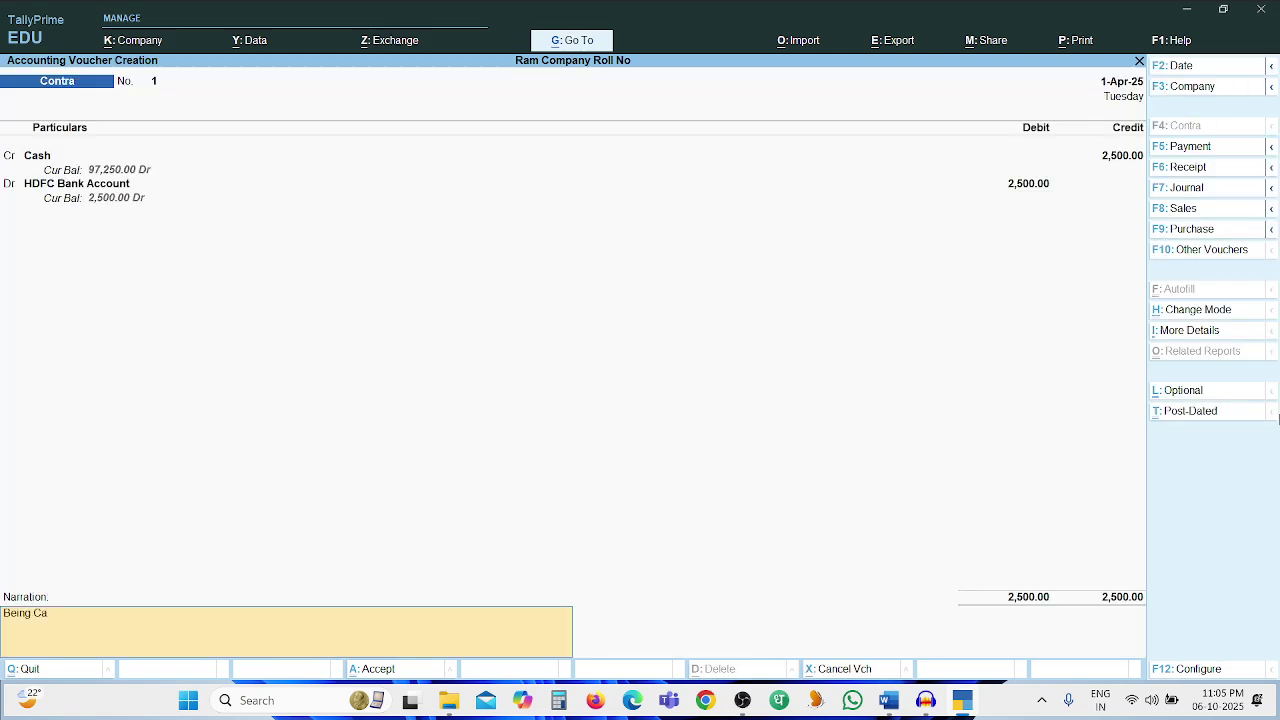
pyautogui.write('sh deposited in to the bank.')
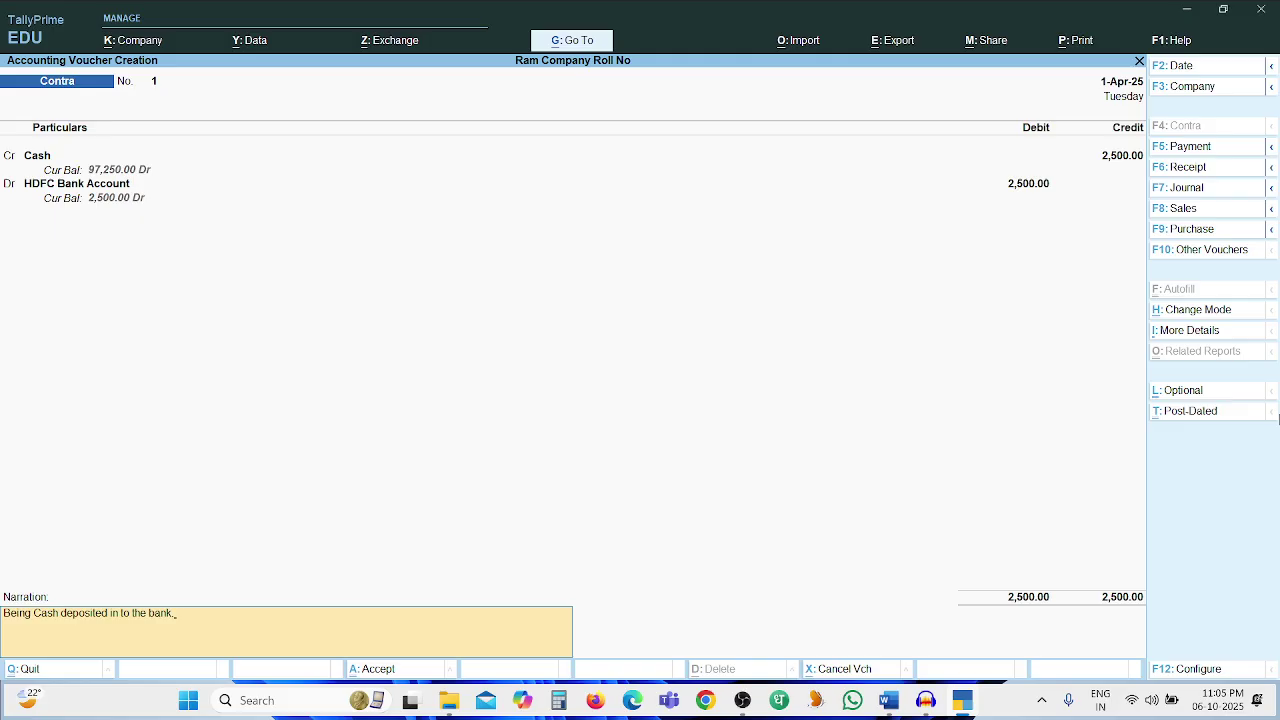
pyautogui.press('Return')
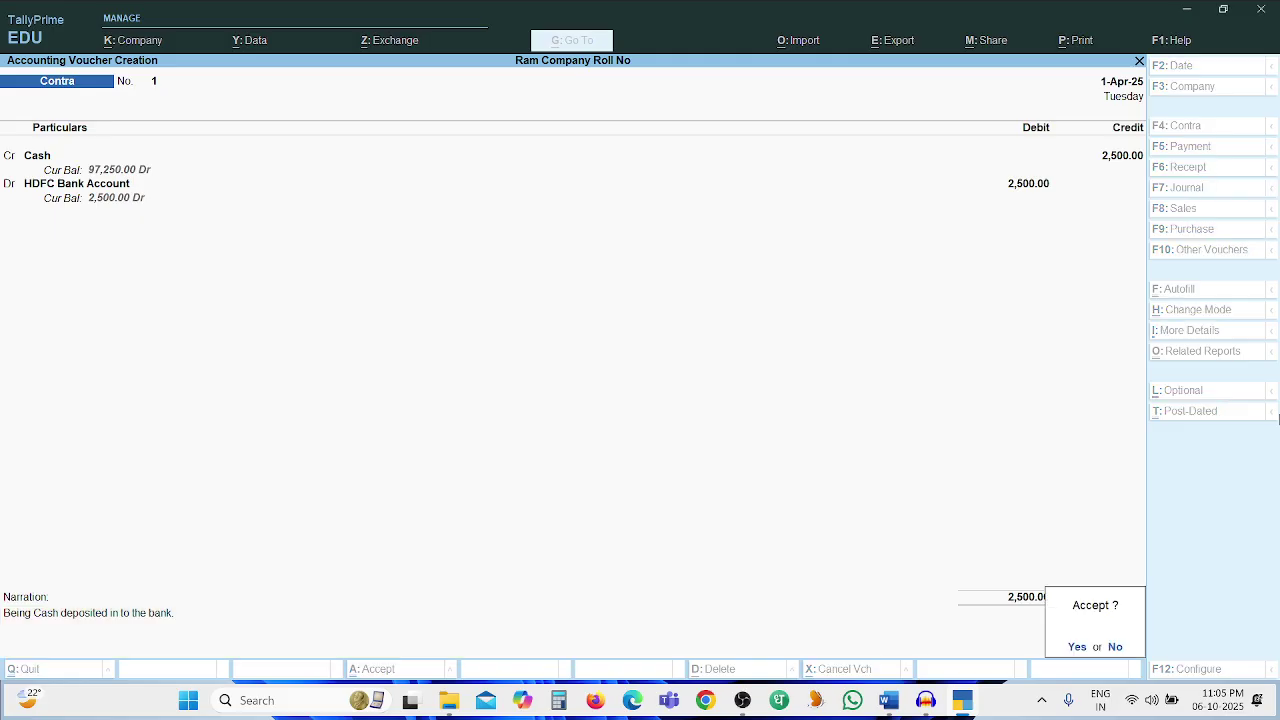
pyautogui.press('Return')
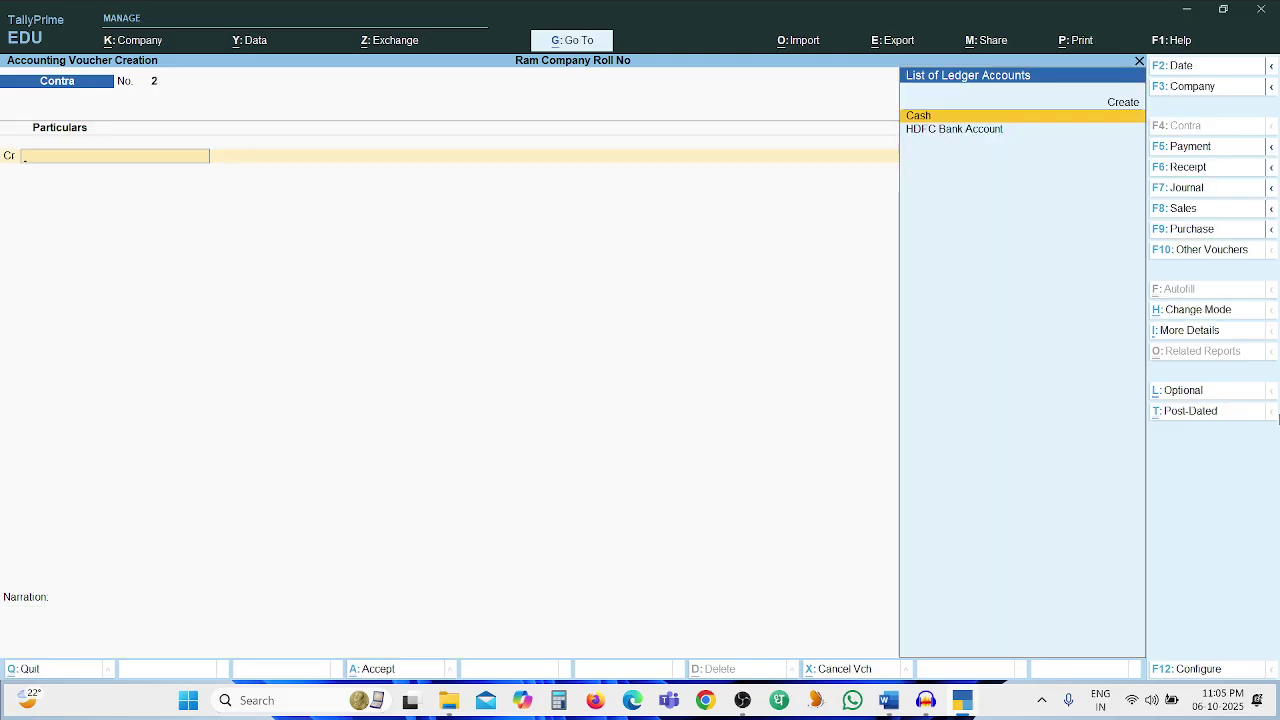
pyautogui.hotkey('alt', 'Tab')
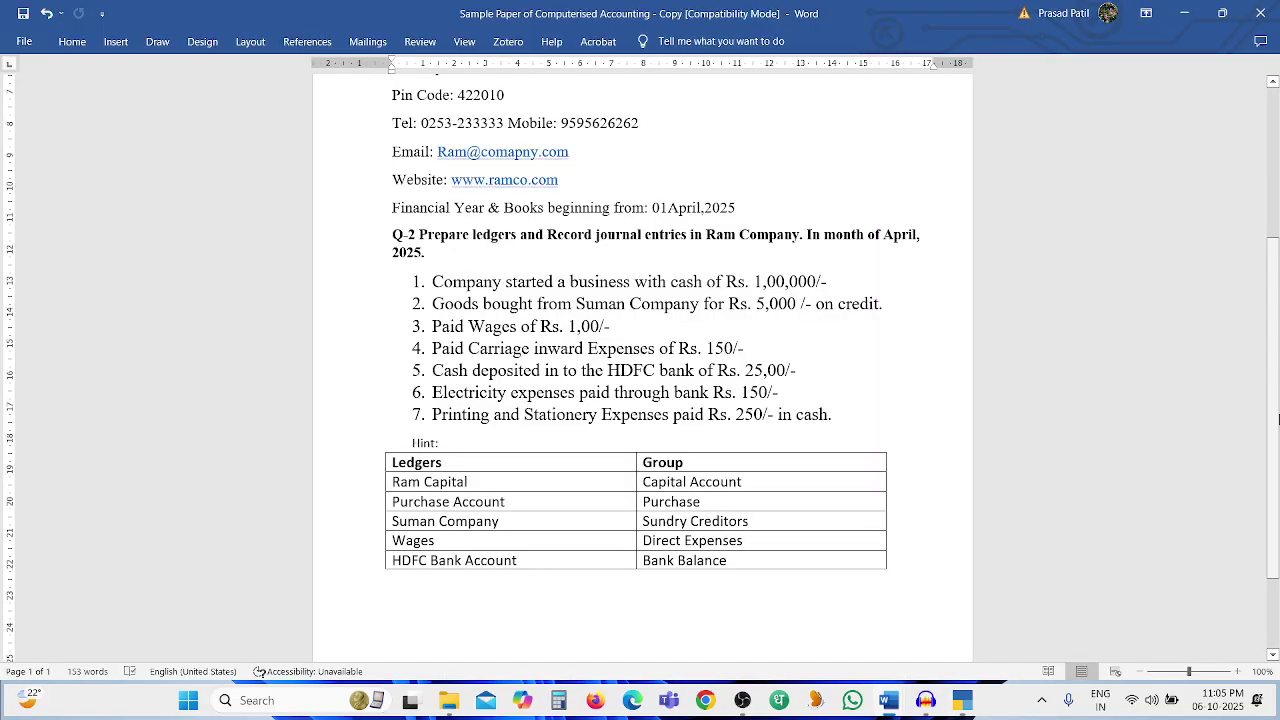
# On Payment No. 3, create an Electricity Expenses ledger under Direct Expenses as the debit account
pyautogui.hotkey('alt', 'Tab')
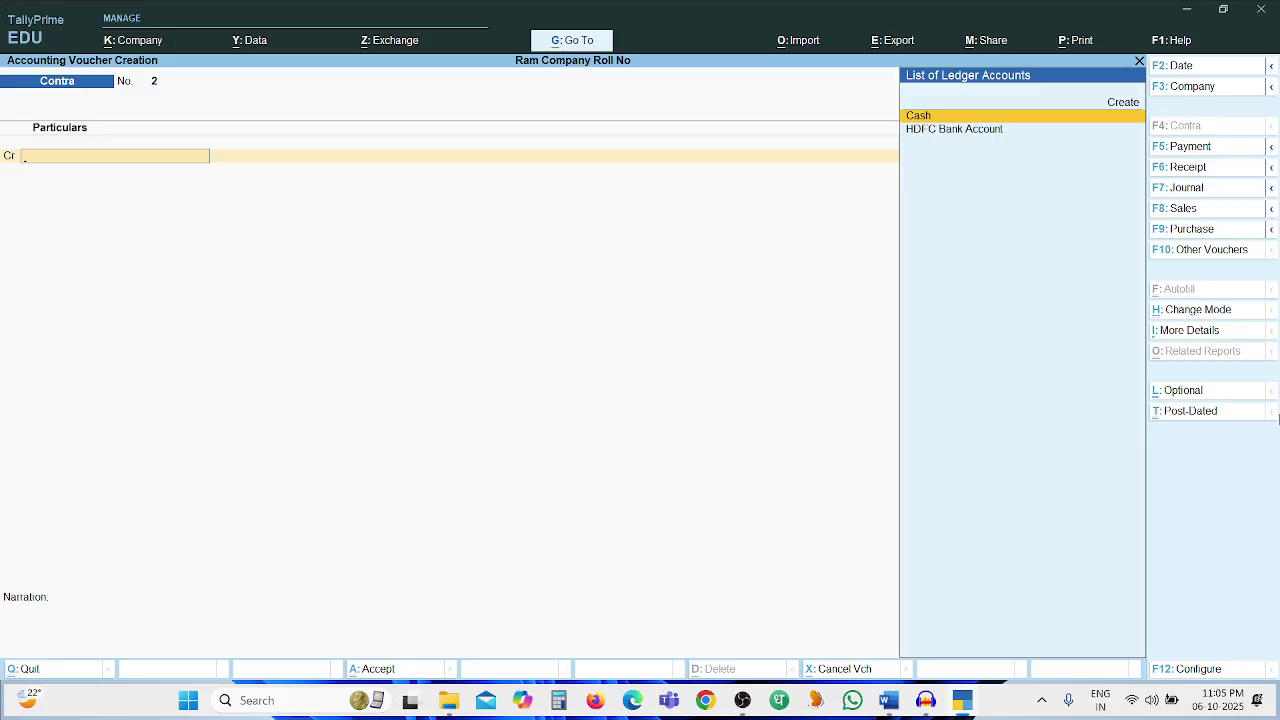
pyautogui.press('F5')
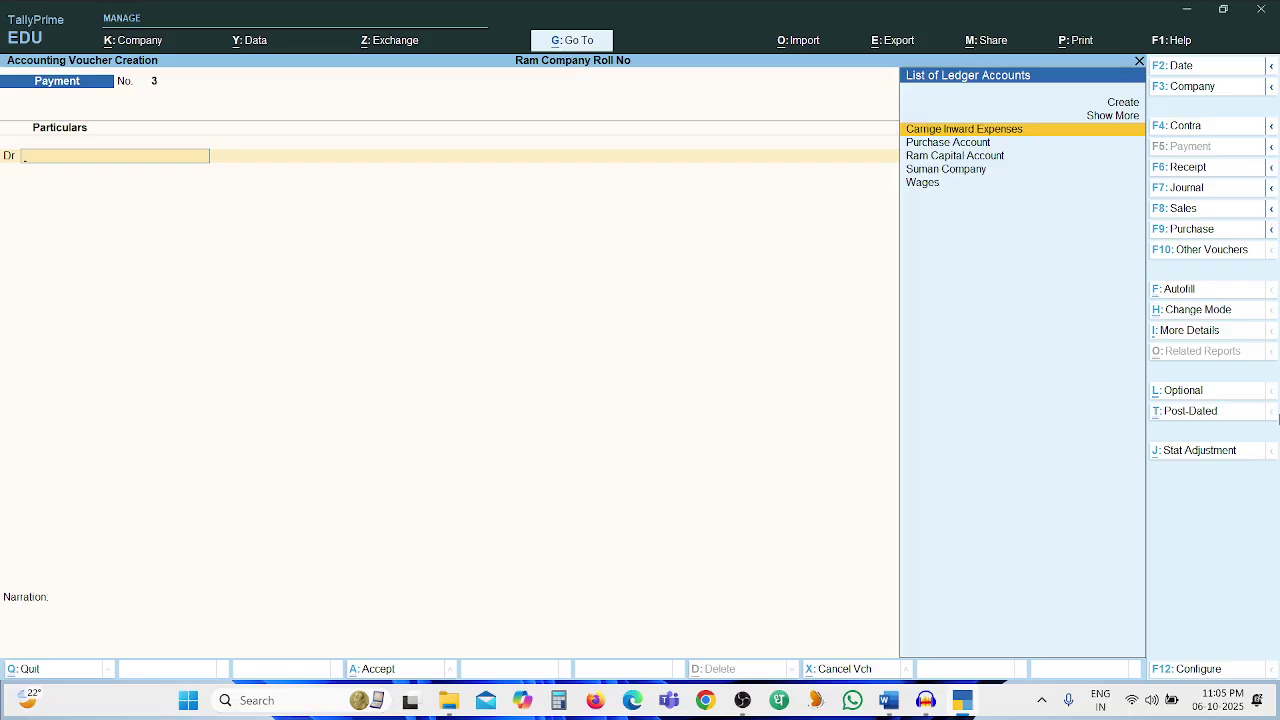
pyautogui.hotkey('alt', 'c')
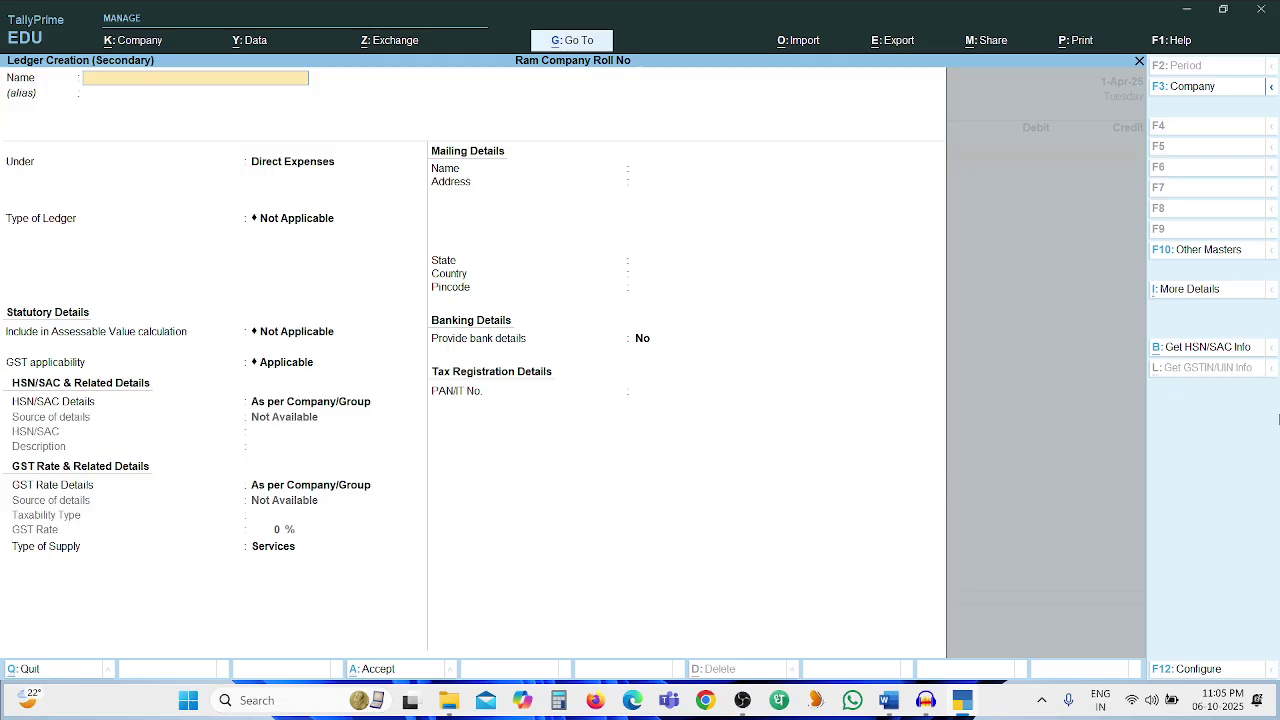
pyautogui.write('Electricity Expenses')
pyautogui.press('Return')
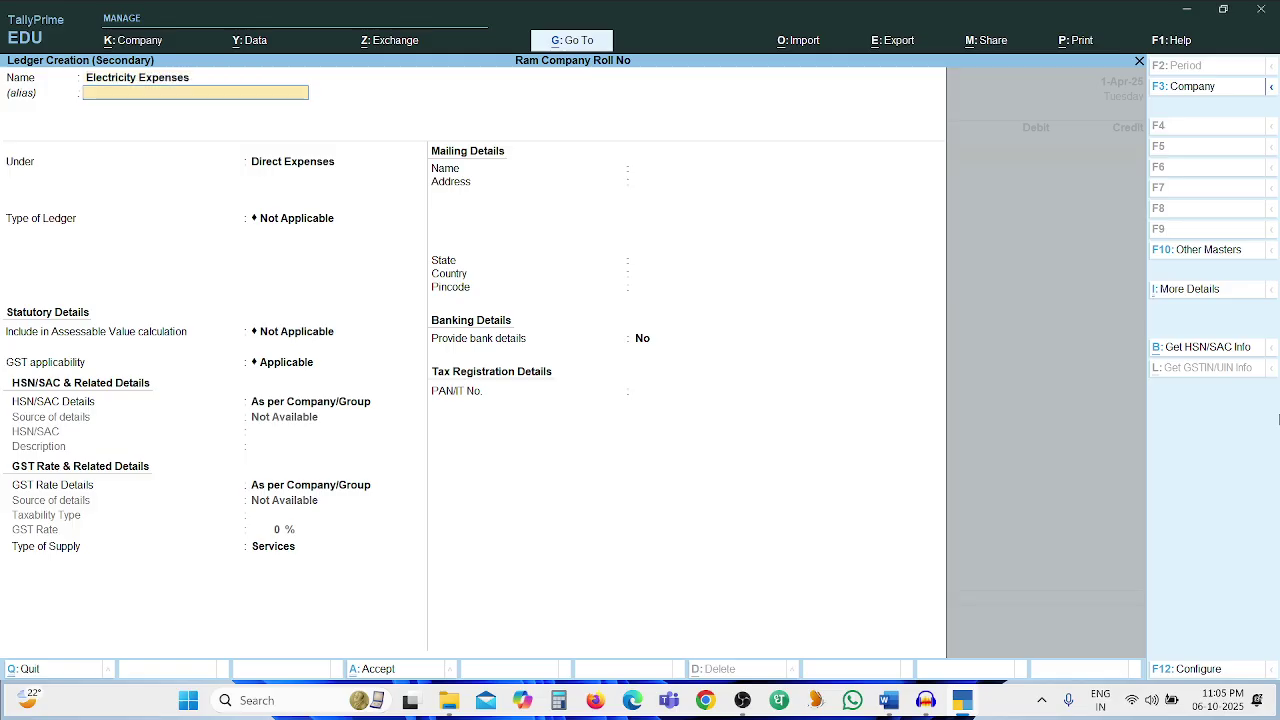
pyautogui.press('Return')
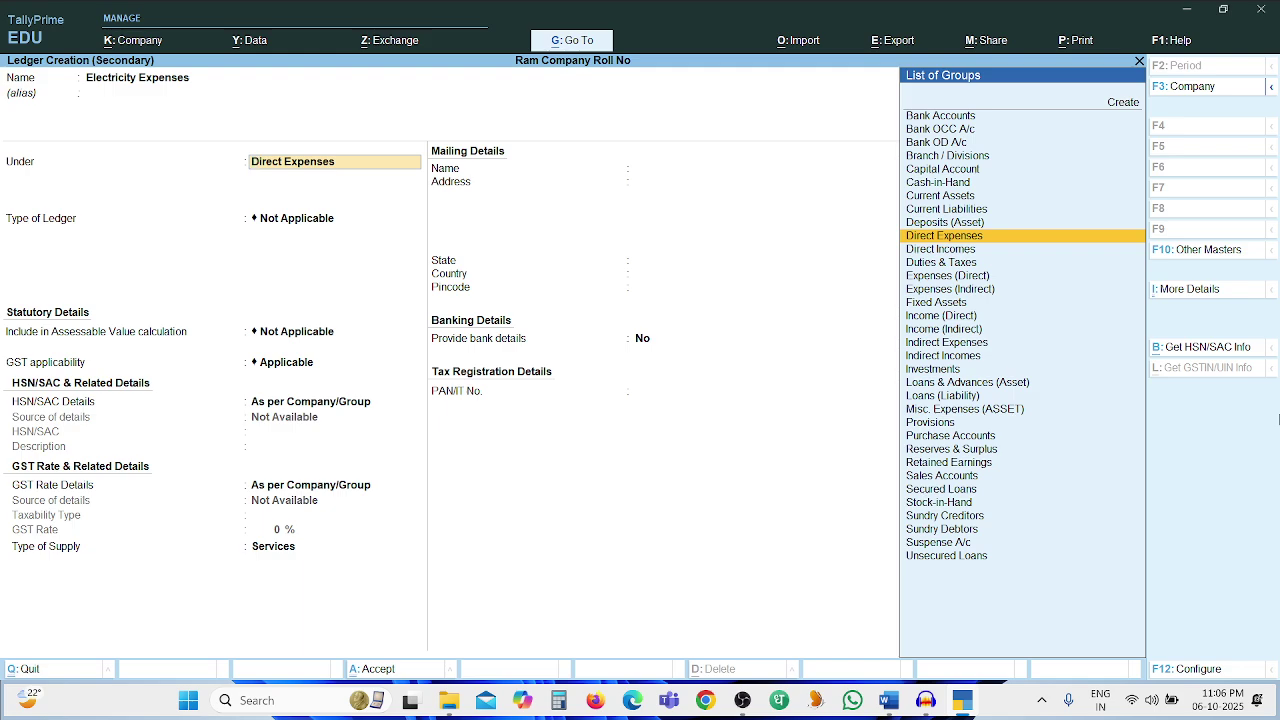
pyautogui.press('Return')
pyautogui.press('Return')
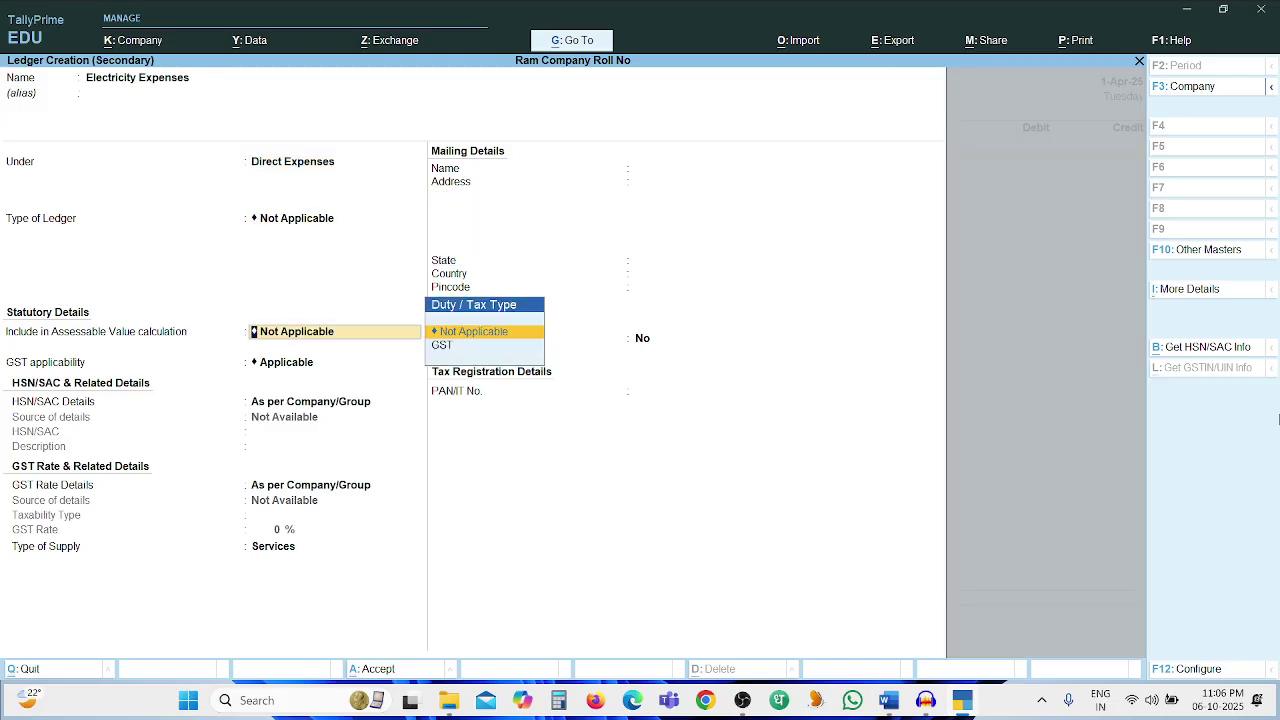
pyautogui.hotkey('ctrl', 'a')
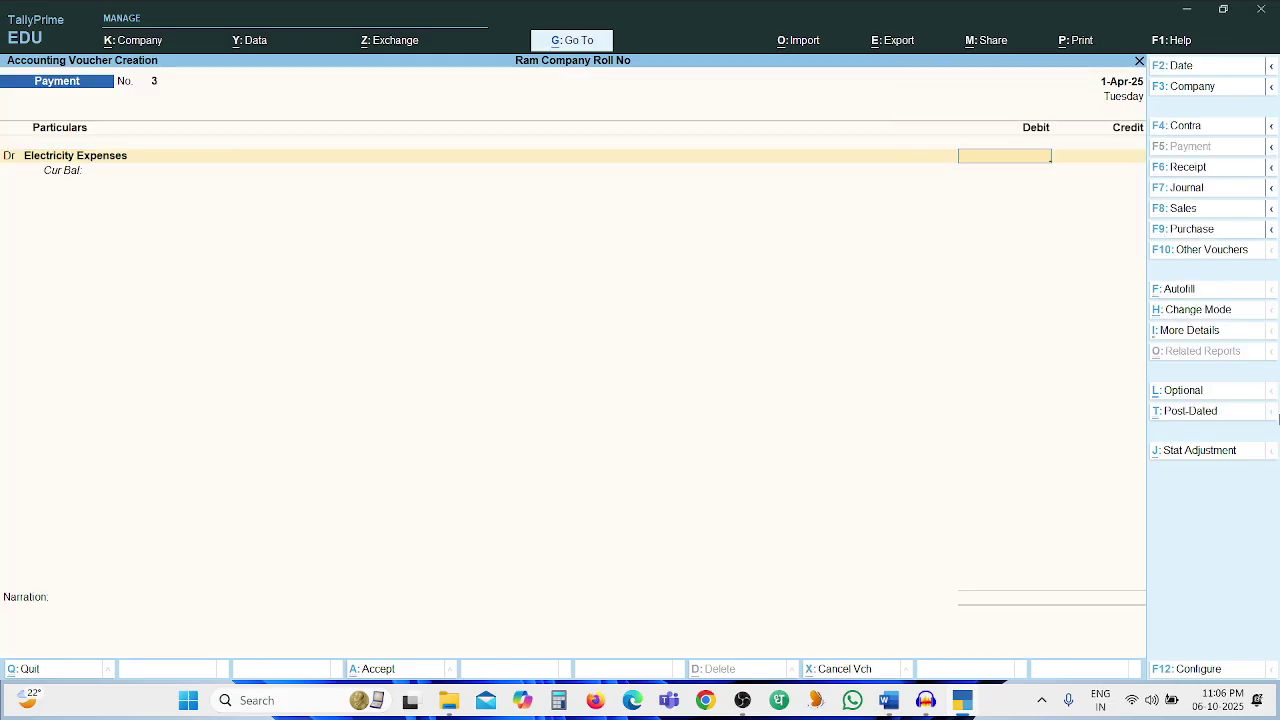
# Check the question paper, then enter 150 as the Electricity Expenses debit on Payment voucher 3
pyautogui.hotkey('alt', 'Tab')
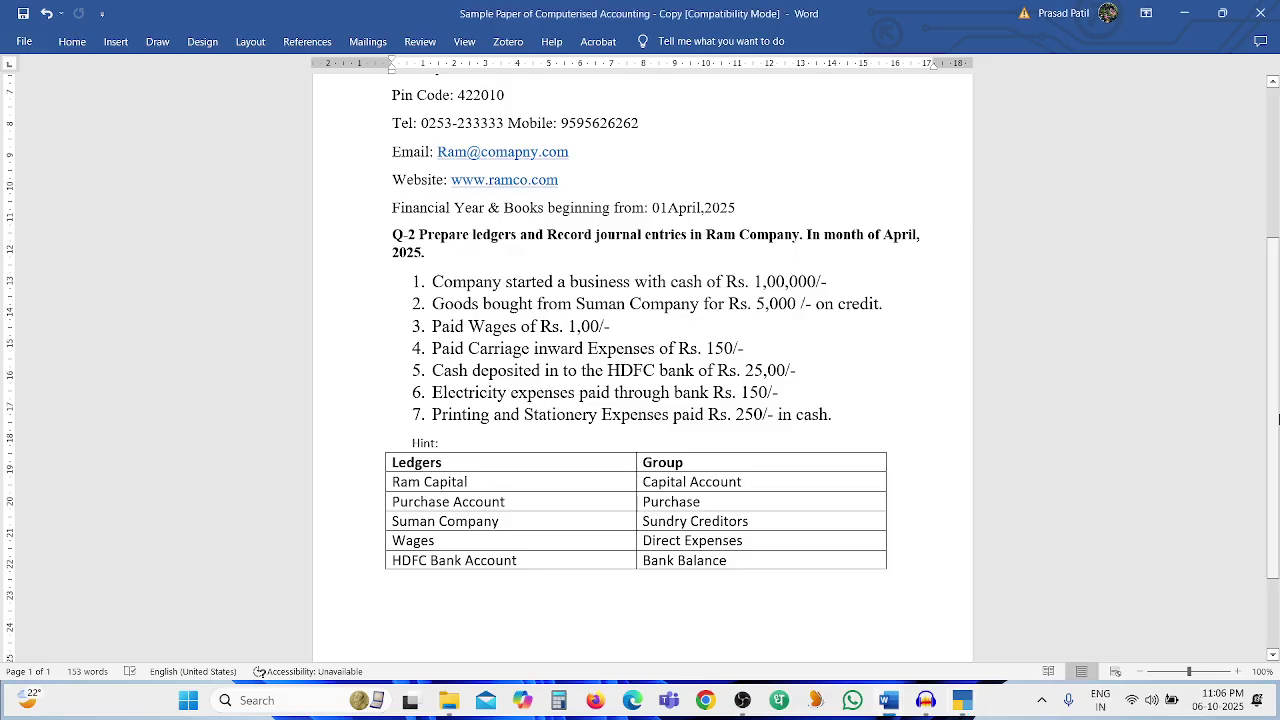
pyautogui.hotkey('alt', 'Tab')
pyautogui.write('150')
pyautogui.press('Return')
# Credit Cash 150, add the narration 'Amt Paid', and save Payment voucher 3
pyautogui.press('Return')
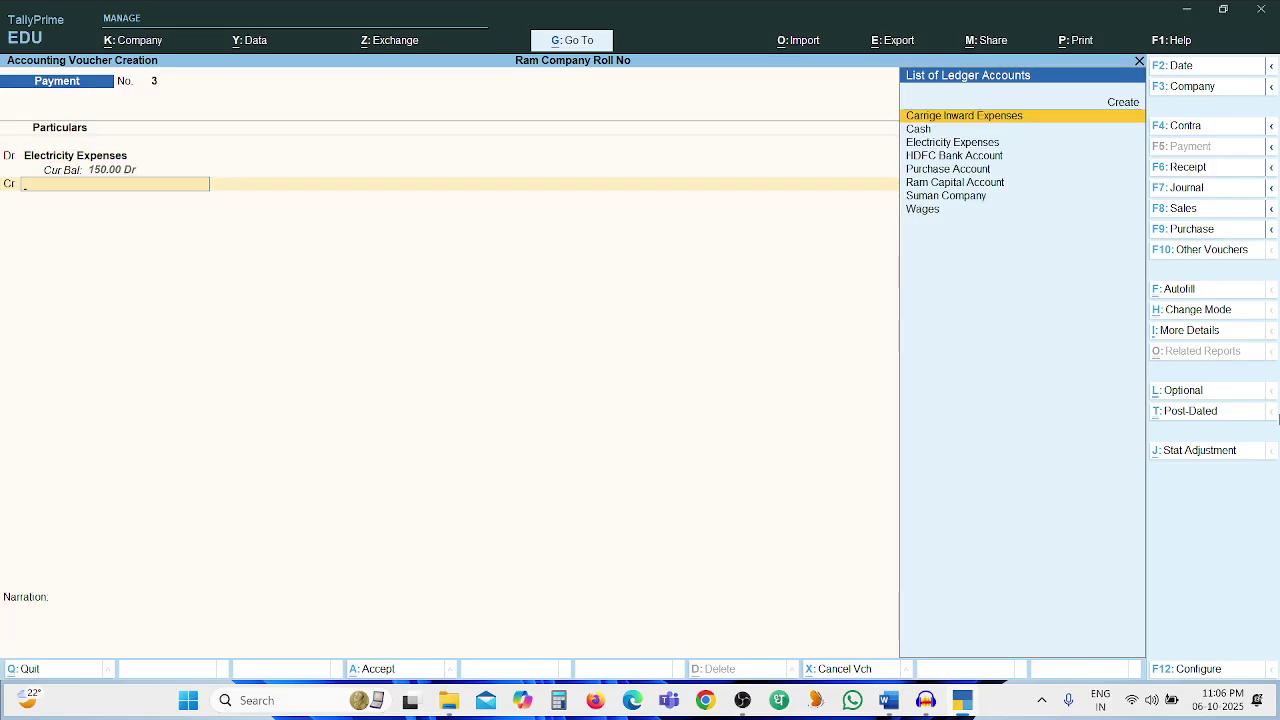
pyautogui.press('Down')
pyautogui.press('Return')
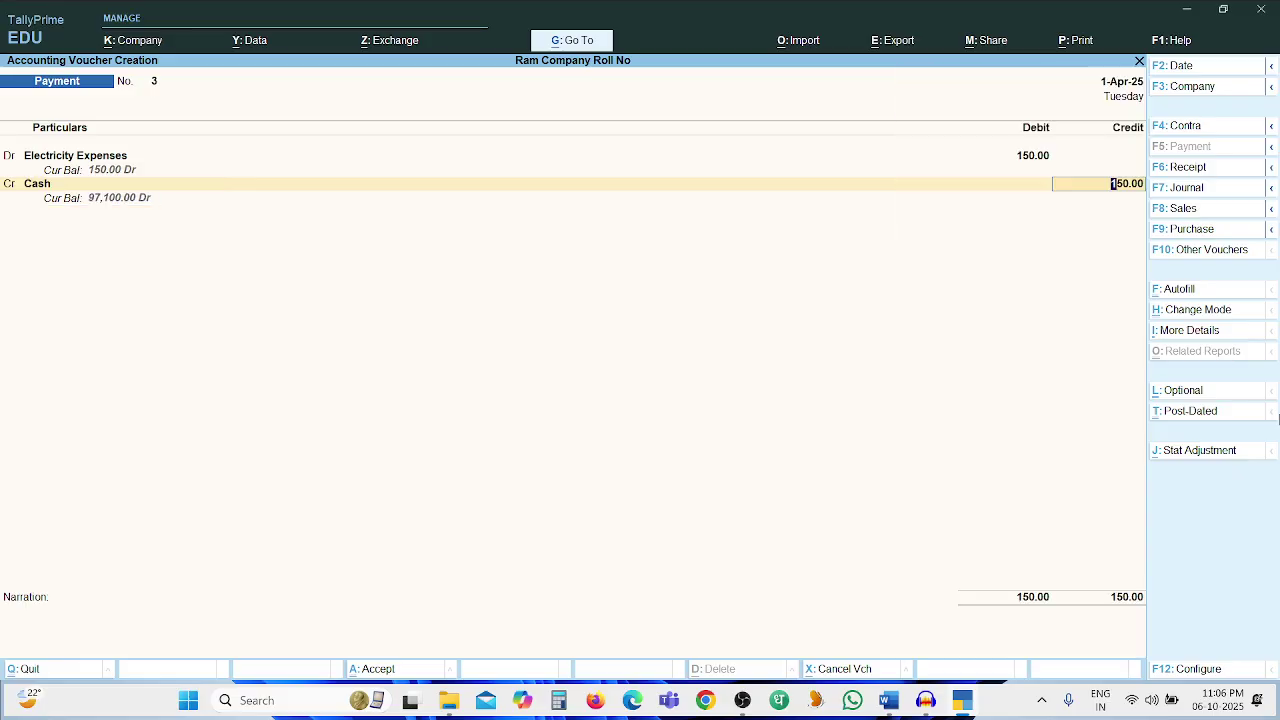
pyautogui.press('Return')
pyautogui.write('Amt Paid')
pyautogui.press('Return')
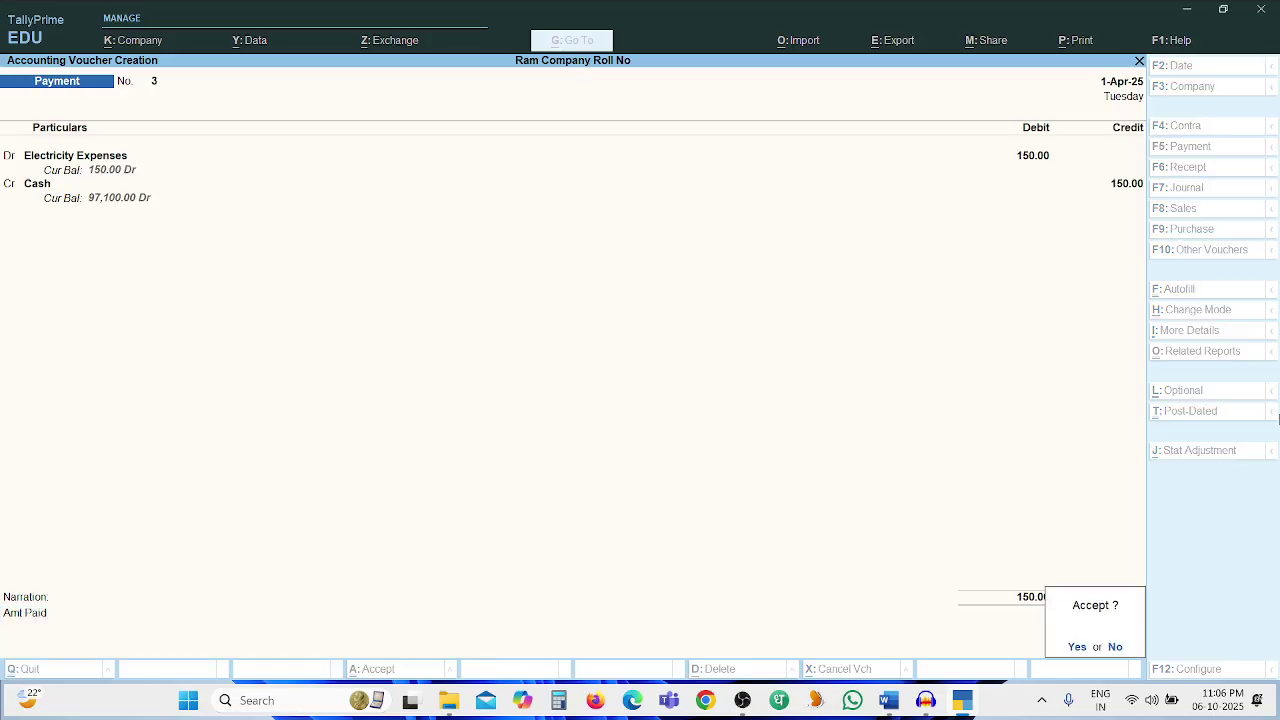
pyautogui.press('Return')
pyautogui.hotkey('alt', 'Tab')
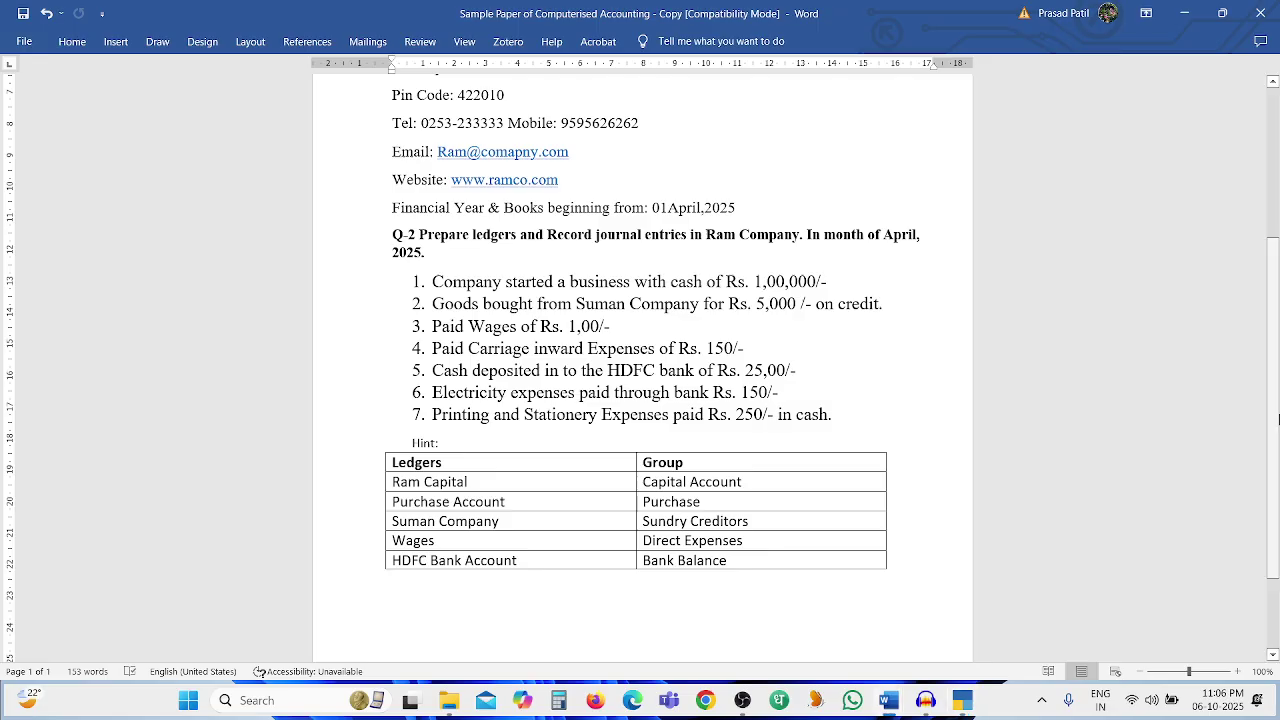
pyautogui.hotkey('alt', 'Tab')
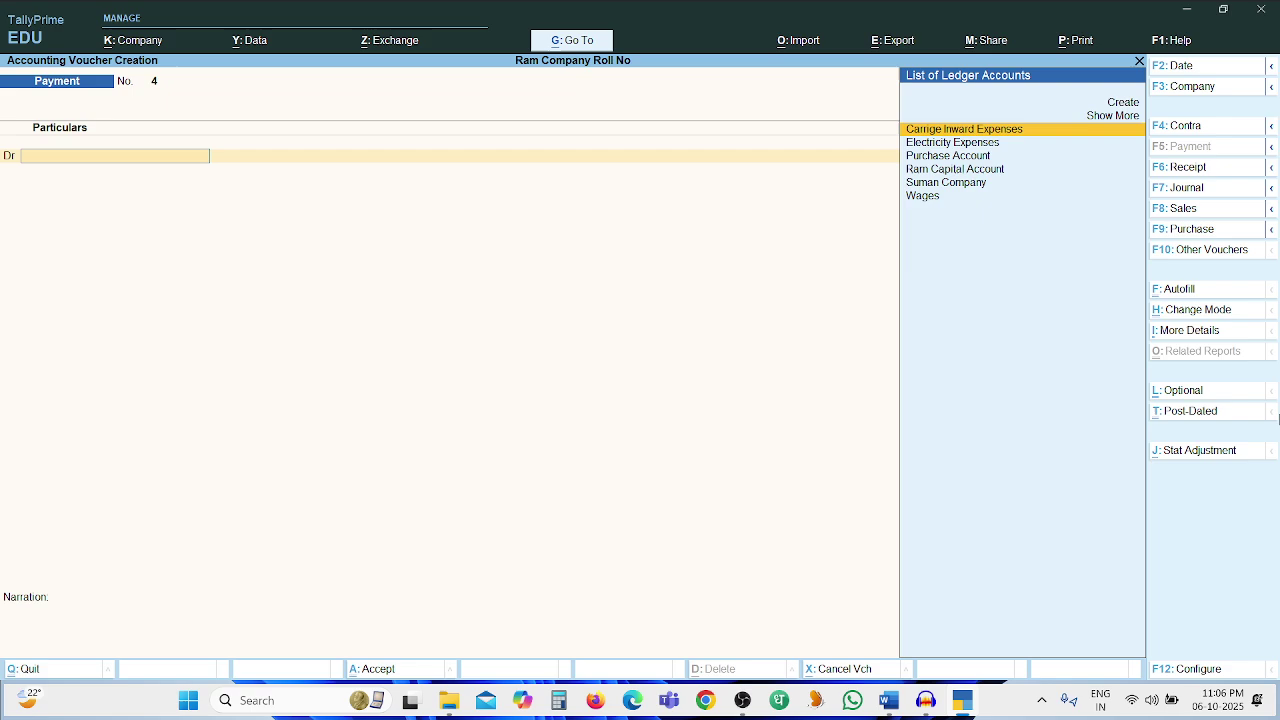
# Create a ledger named 'Printing and Stationery Exp.' under the Indirect Expenses group
pyautogui.hotkey('alt', 'c')
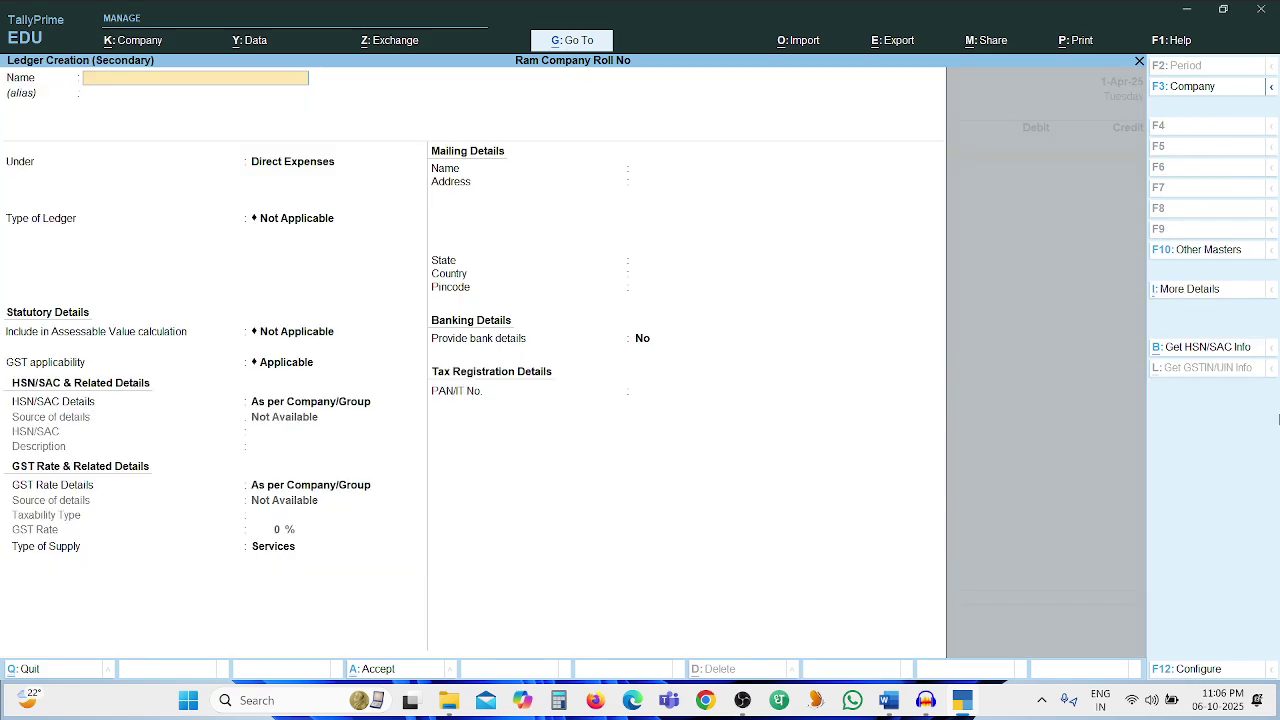
pyautogui.write('Printing and Stat')
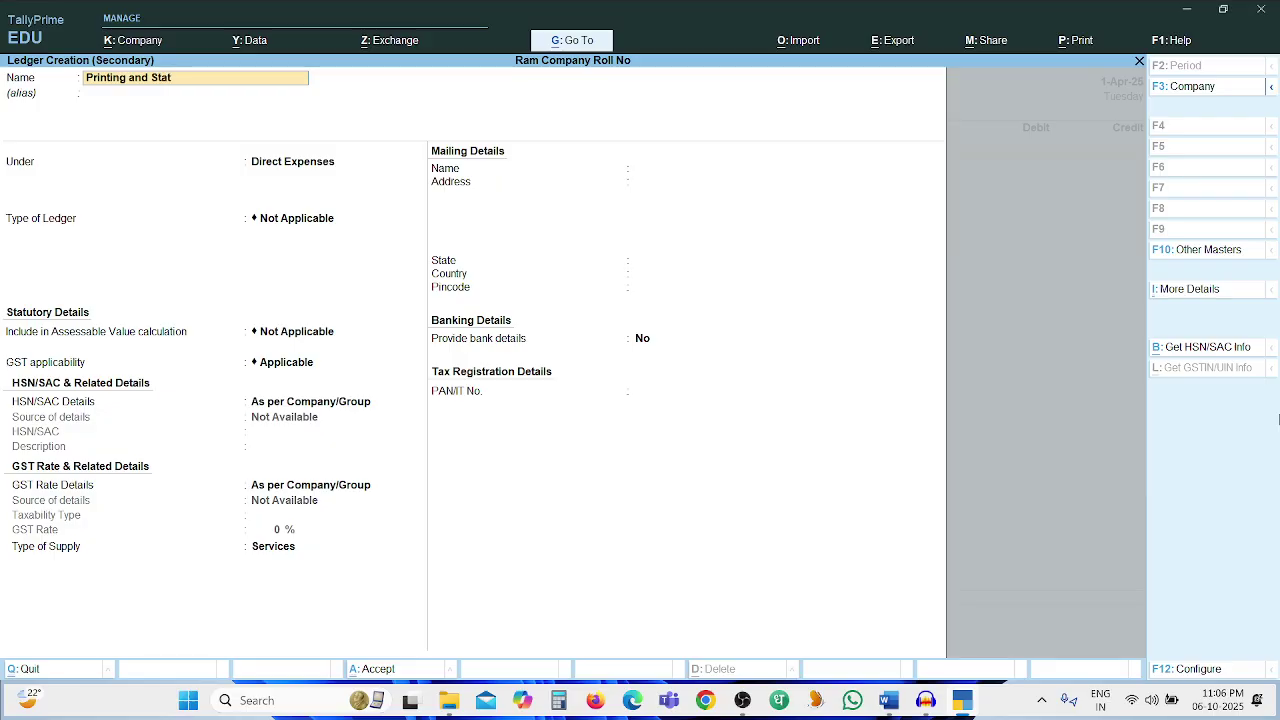
pyautogui.write('ionery Exp.')
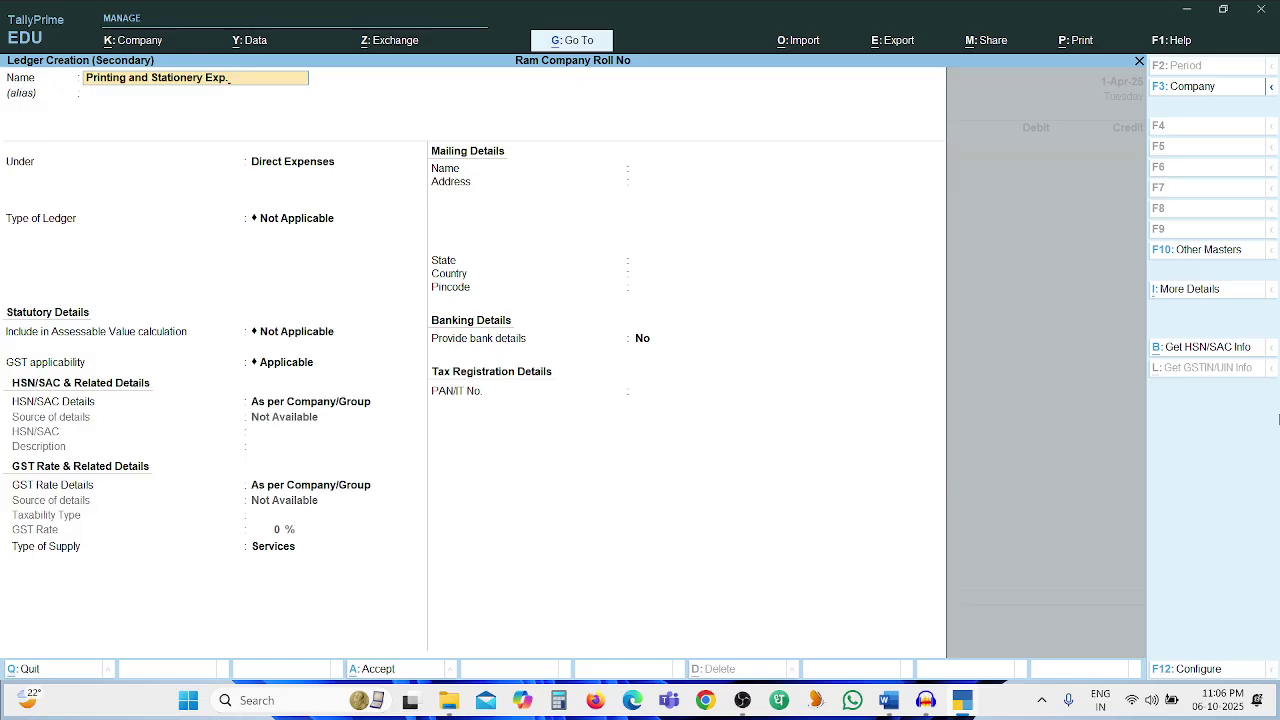
pyautogui.press('Return')
pyautogui.press('Return')
pyautogui.write('Indi')
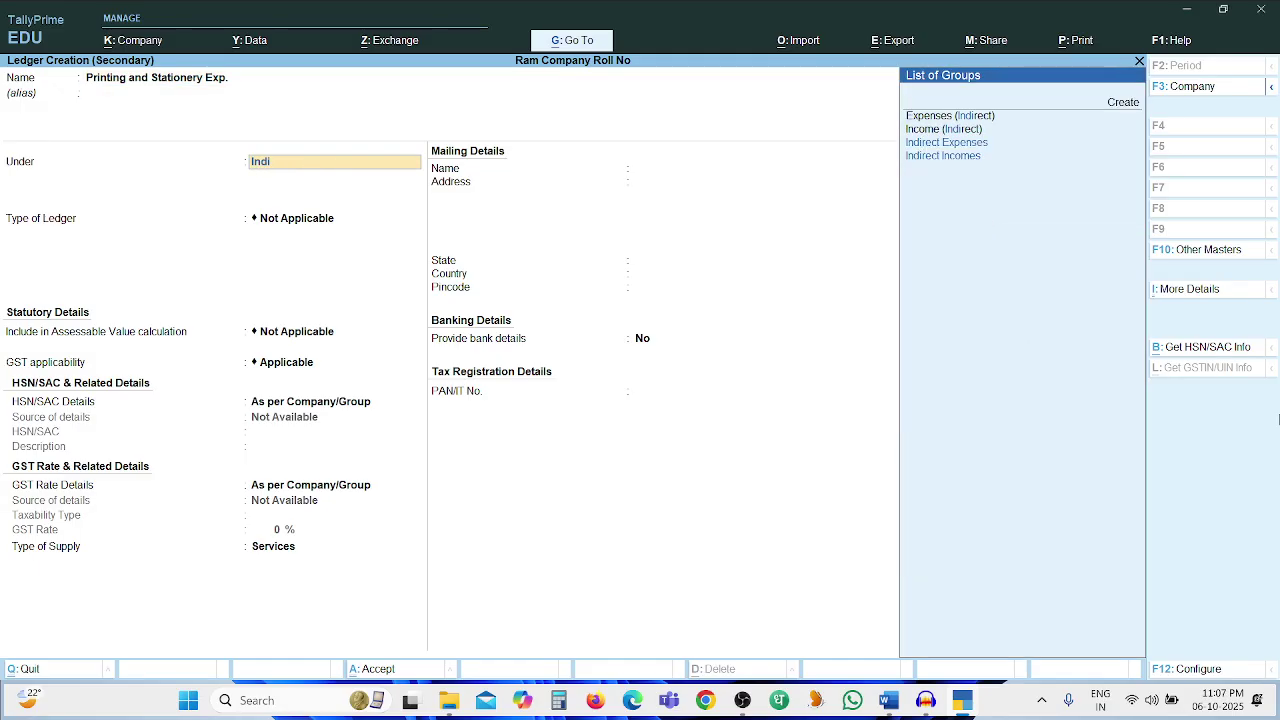
pyautogui.press('Down')
pyautogui.press('Down')
pyautogui.press('Up')
pyautogui.press('Return')
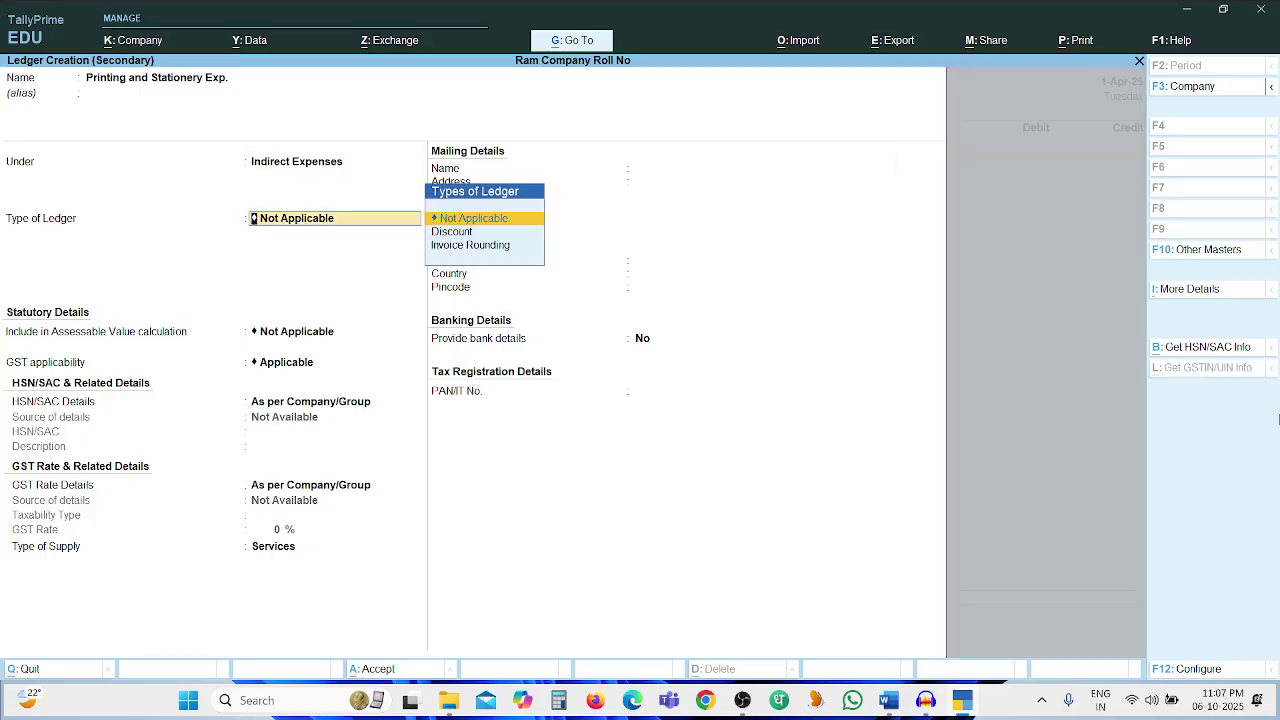
# Save the new ledger, then enter a 250 debit to Printing and Stationery Exp. on Payment voucher 4
pyautogui.hotkey('ctrl', 'a')
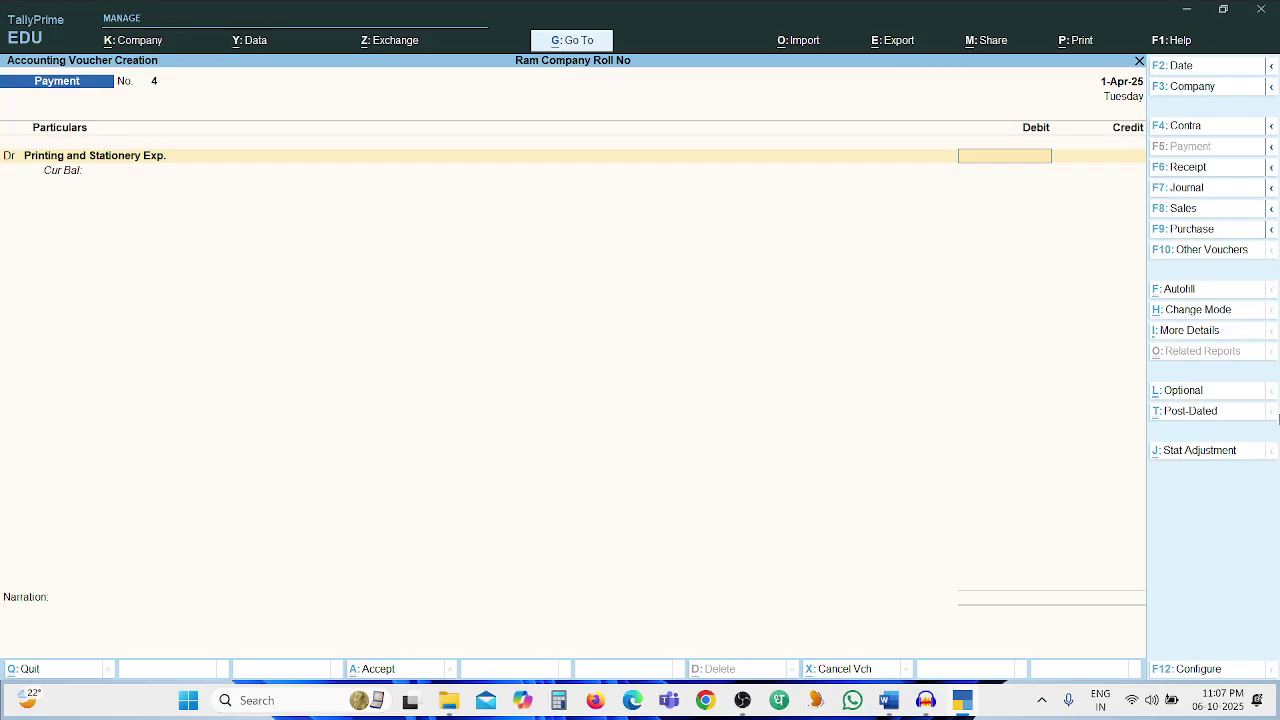
pyautogui.hotkey('alt', 'Tab')
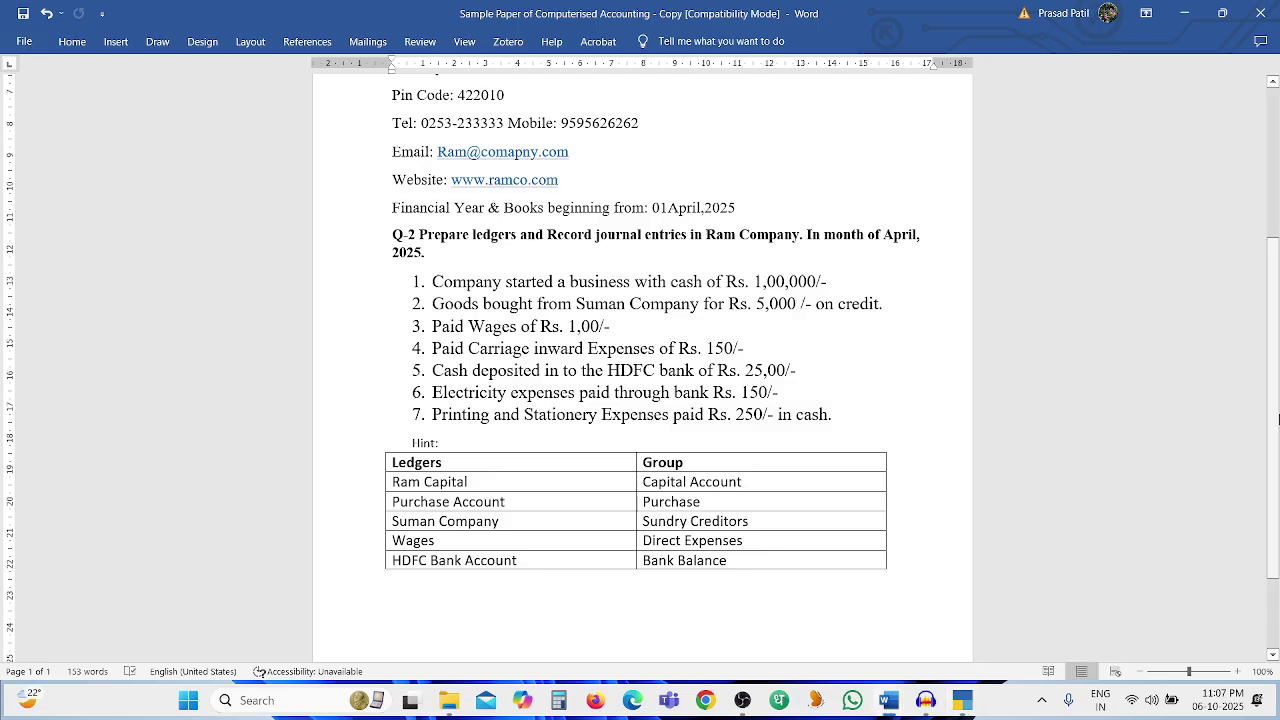
pyautogui.hotkey('alt', 'Tab')
pyautogui.write('250')
pyautogui.press('Return')
pyautogui.press('Return')
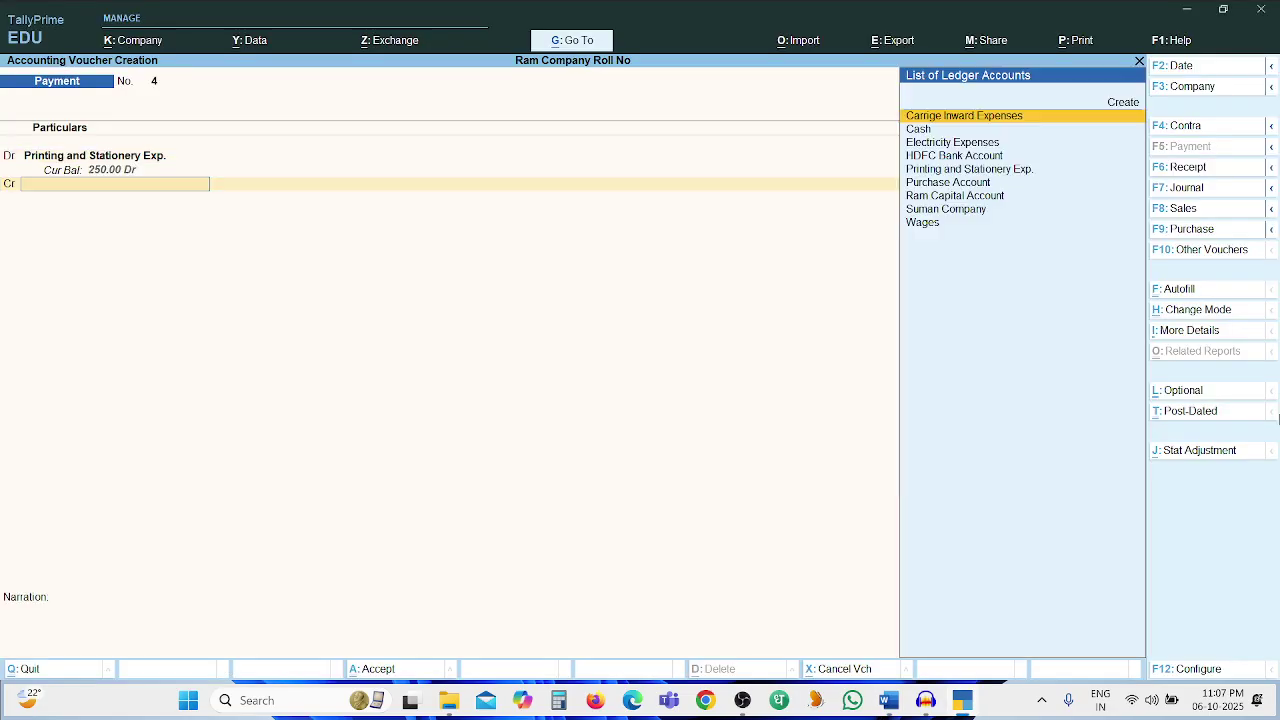
# Credit Cash 250 with narration 'Being Amt Paid', save voucher 4, and quit blank voucher 5
pyautogui.press('Down')
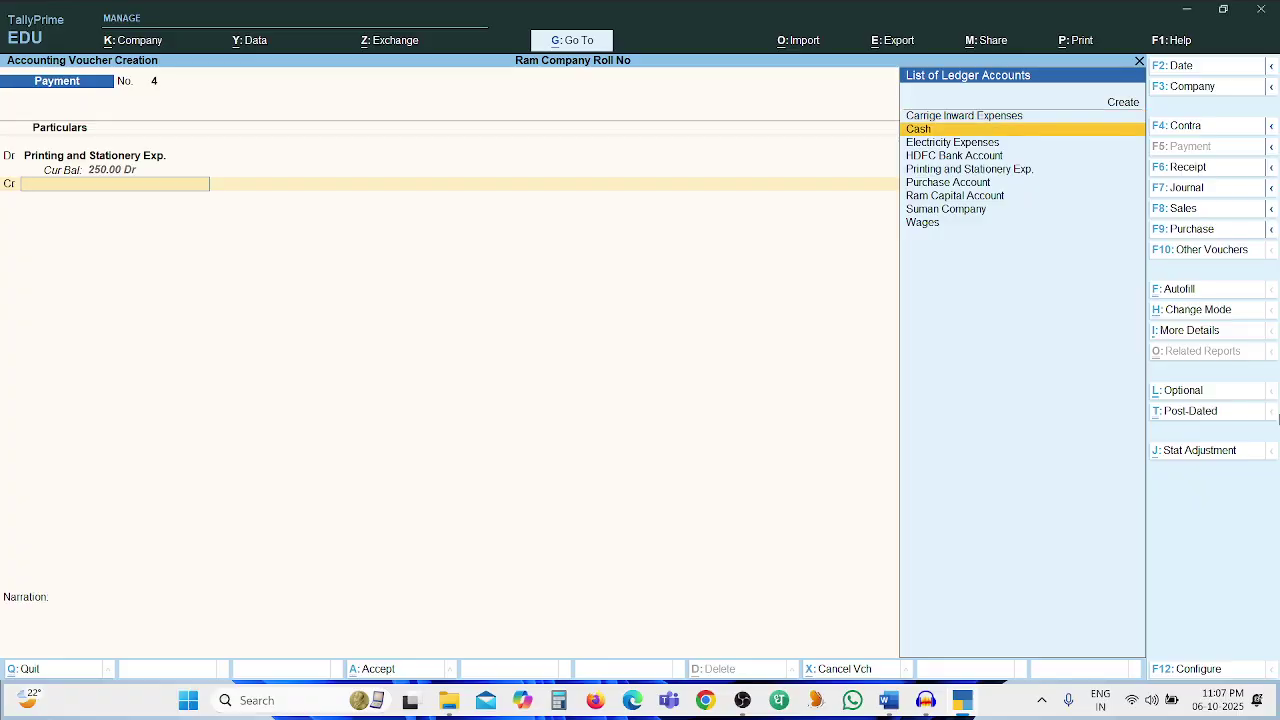
pyautogui.press('Return')
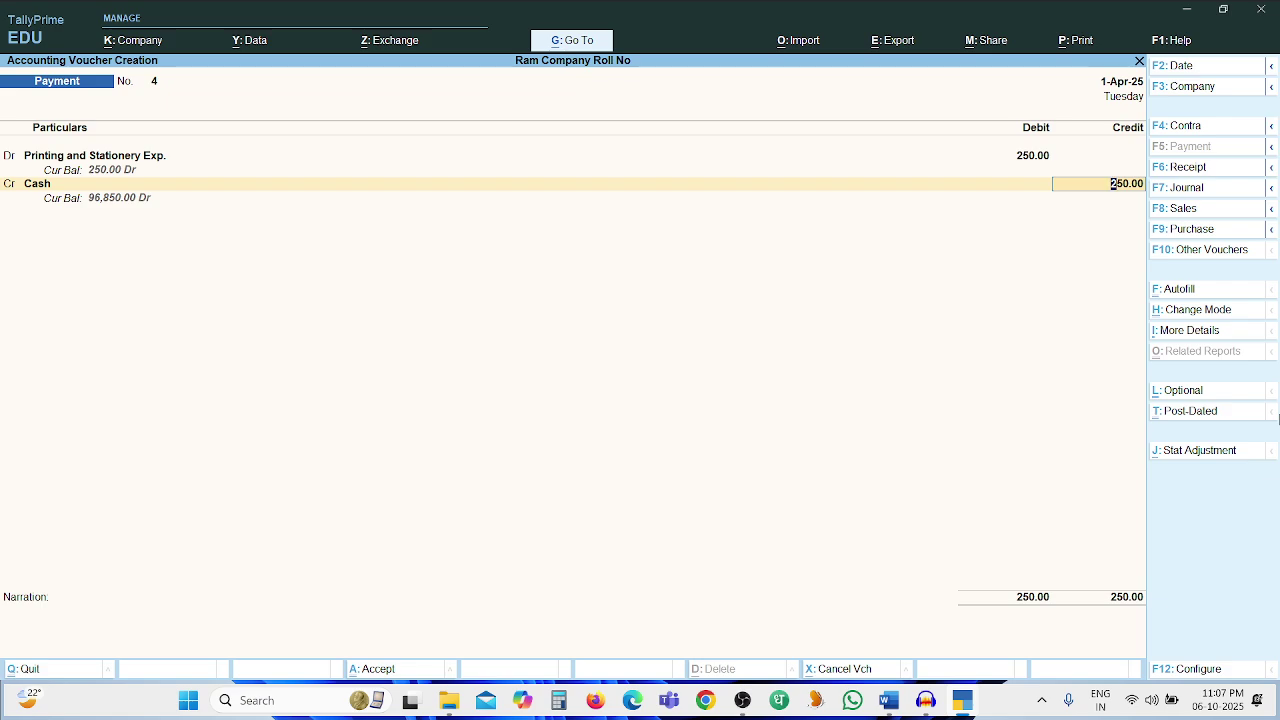
pyautogui.press('Return')
pyautogui.write('Being Amt Paid.')
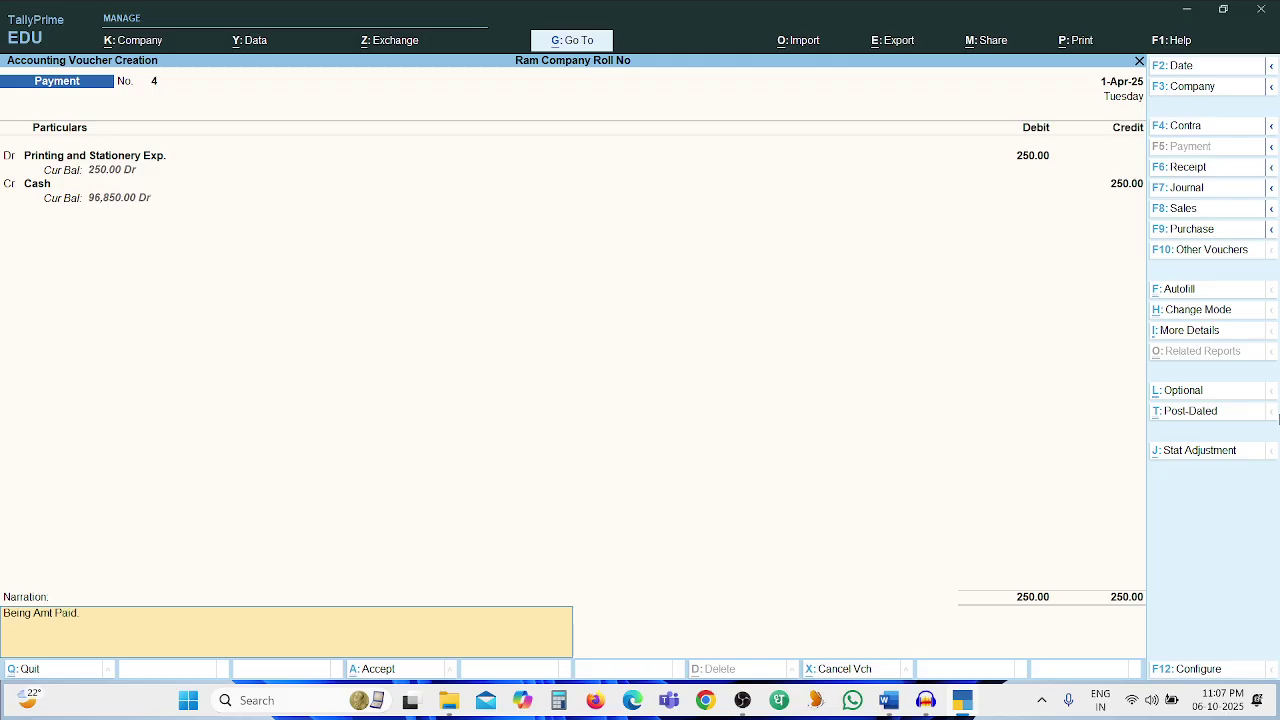
pyautogui.press('Return')
pyautogui.press('Return')
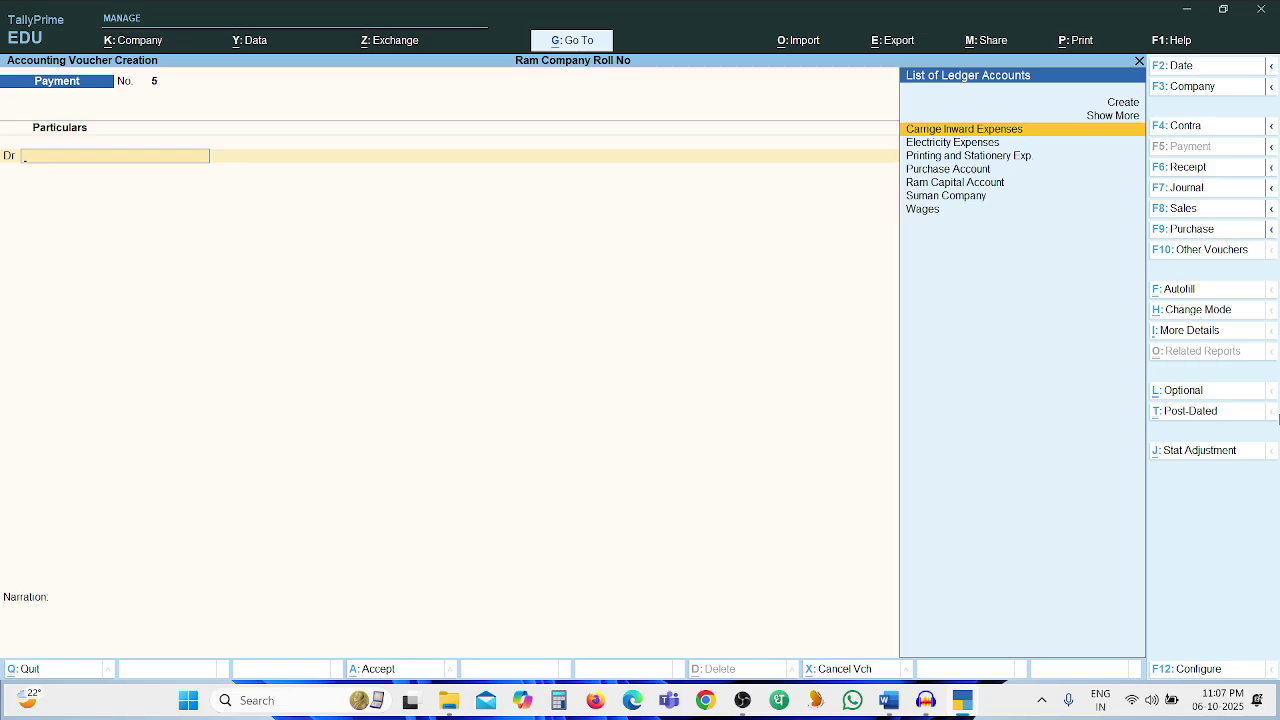
pyautogui.press('Escape')
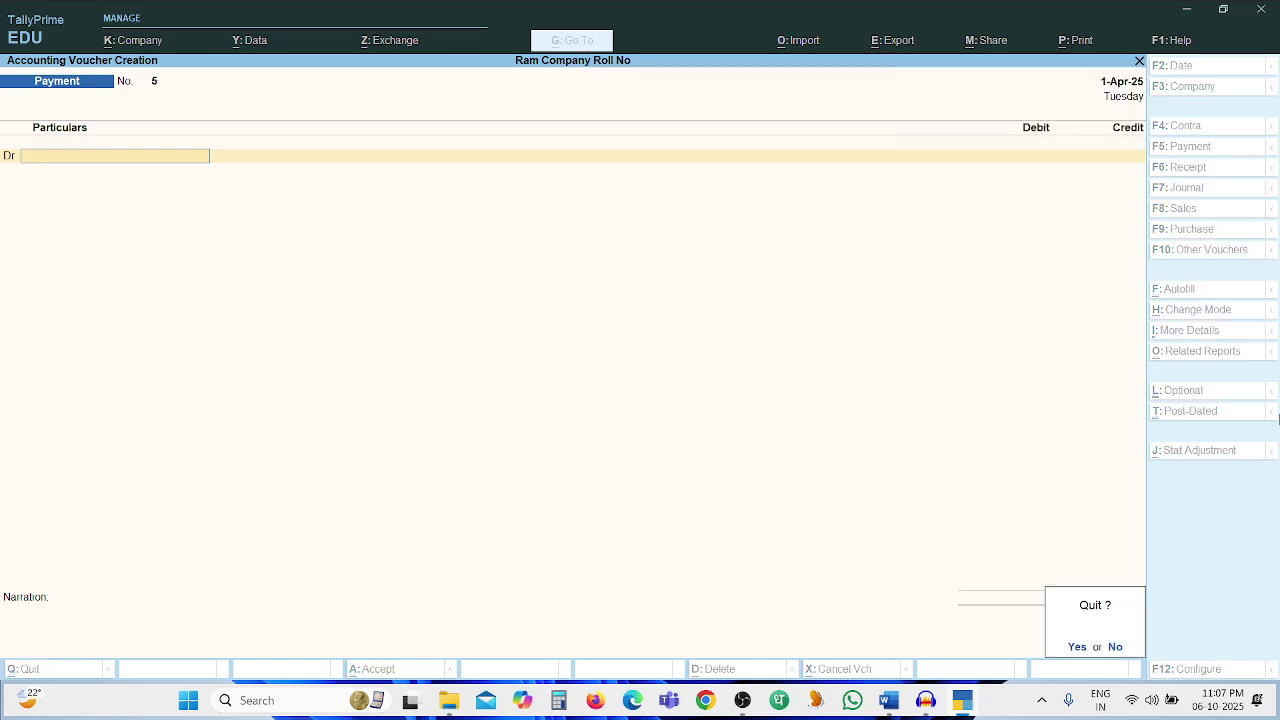
pyautogui.press('Return')
pyautogui.press('Return')
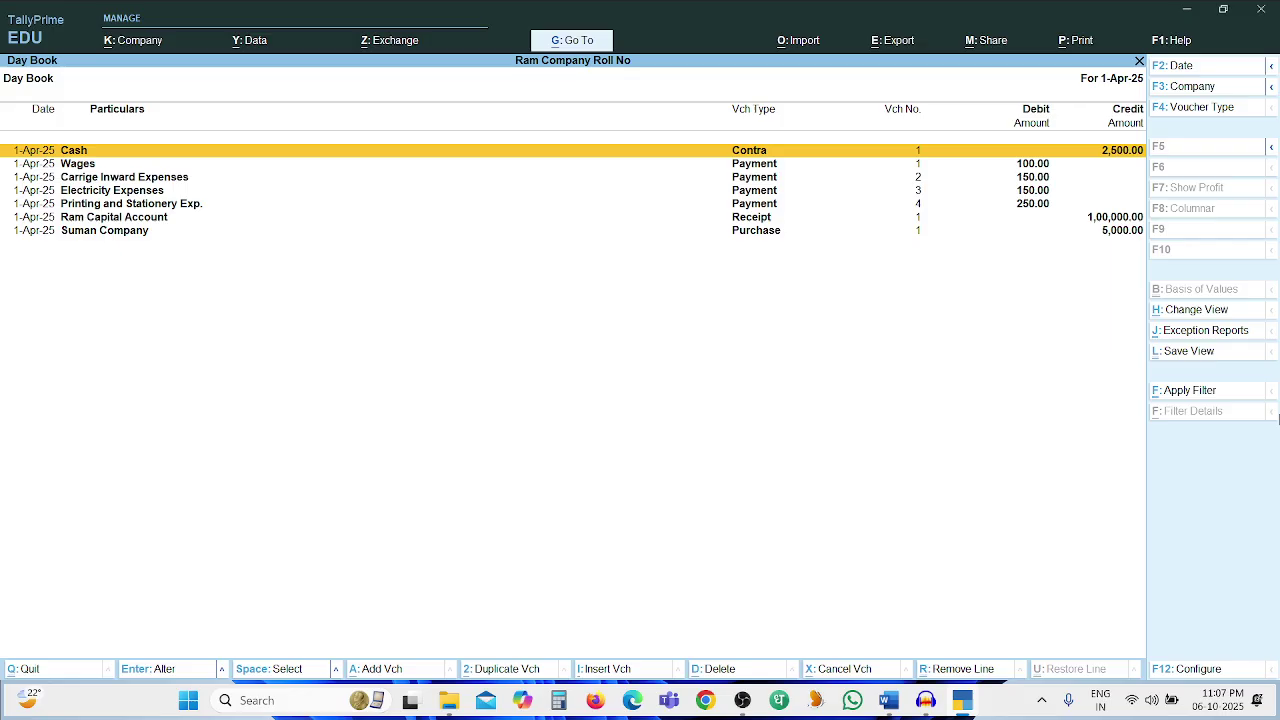
# Set Show Narrations to Yes in the Day Book's F12 configuration
pyautogui.press('F12')
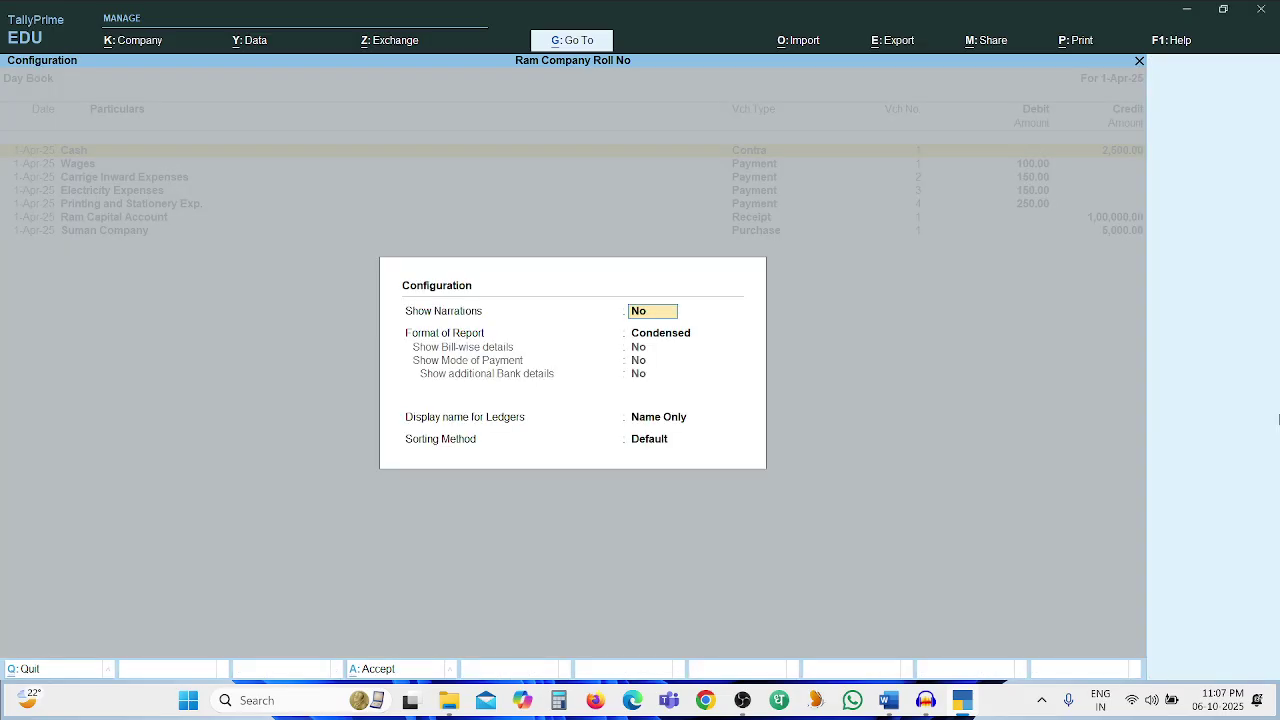
pyautogui.write('y')
pyautogui.press('Return')
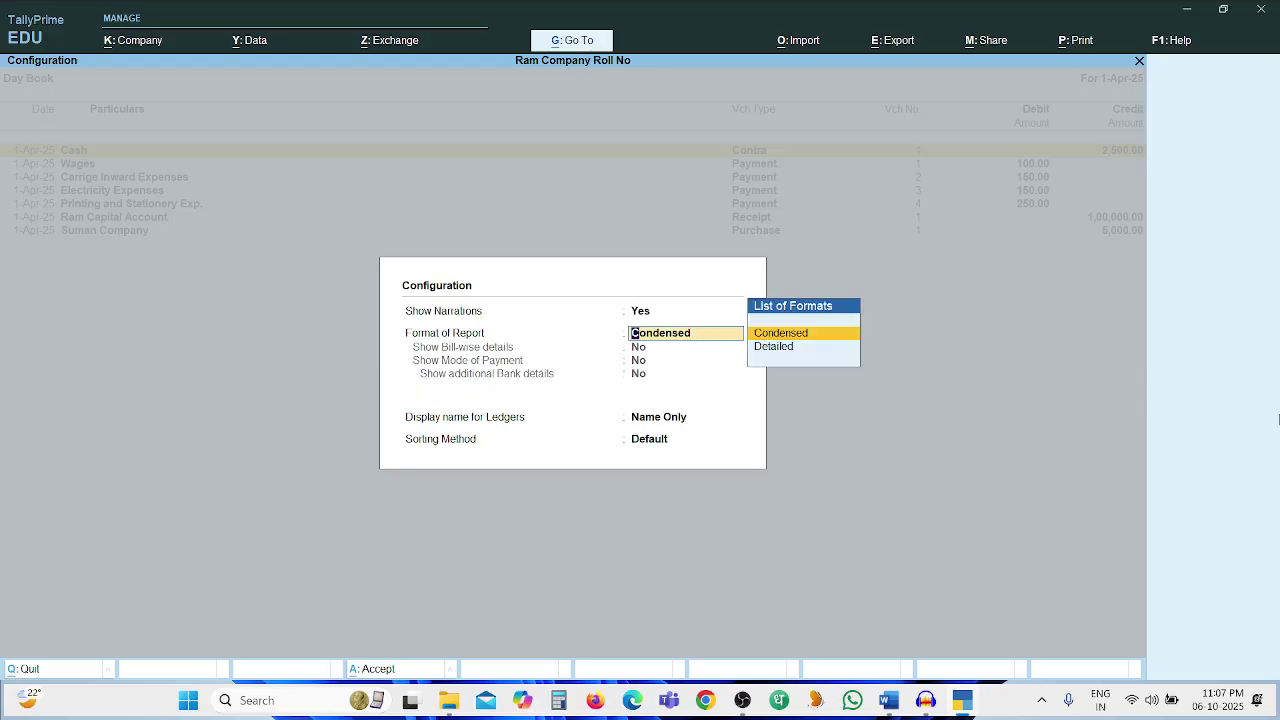
pyautogui.hotkey('ctrl', 'a')
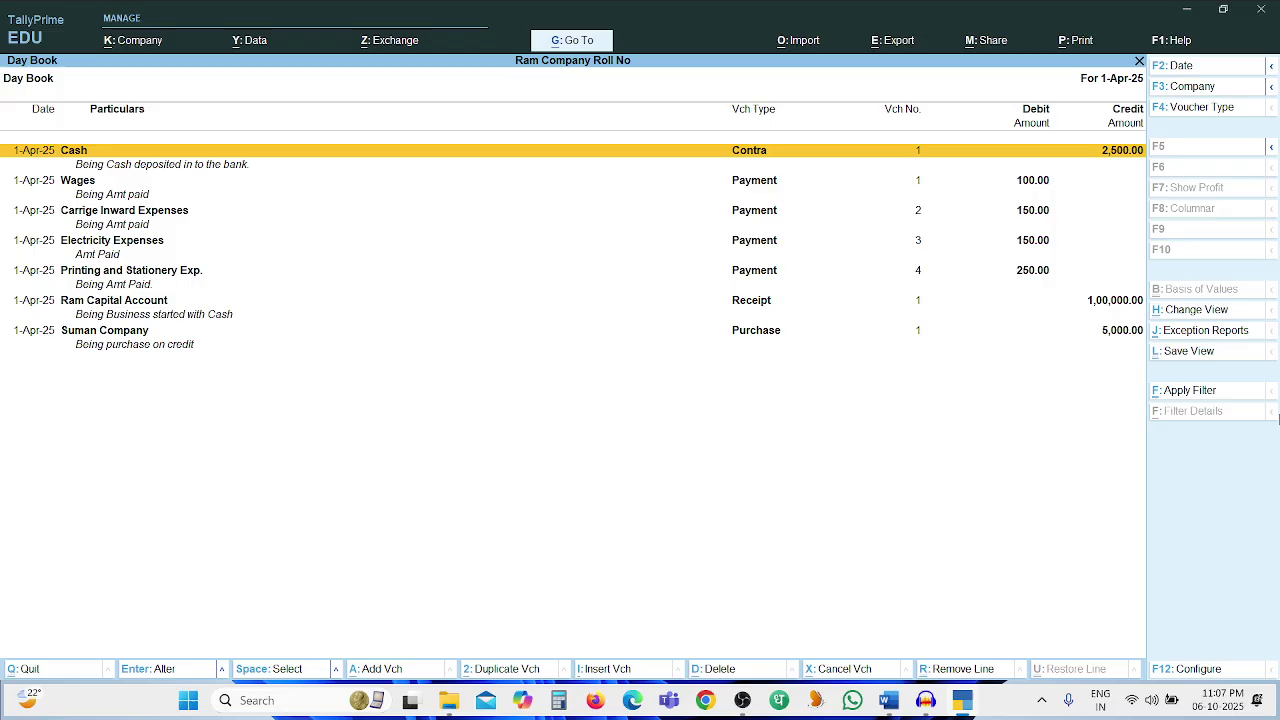
# Scroll the Day Book down past Ram Capital Account to Suman Company, then bring up the question paper
pyautogui.press('Down')
pyautogui.press('Down')
pyautogui.press('Down')
pyautogui.press('Down')
pyautogui.press('Down')
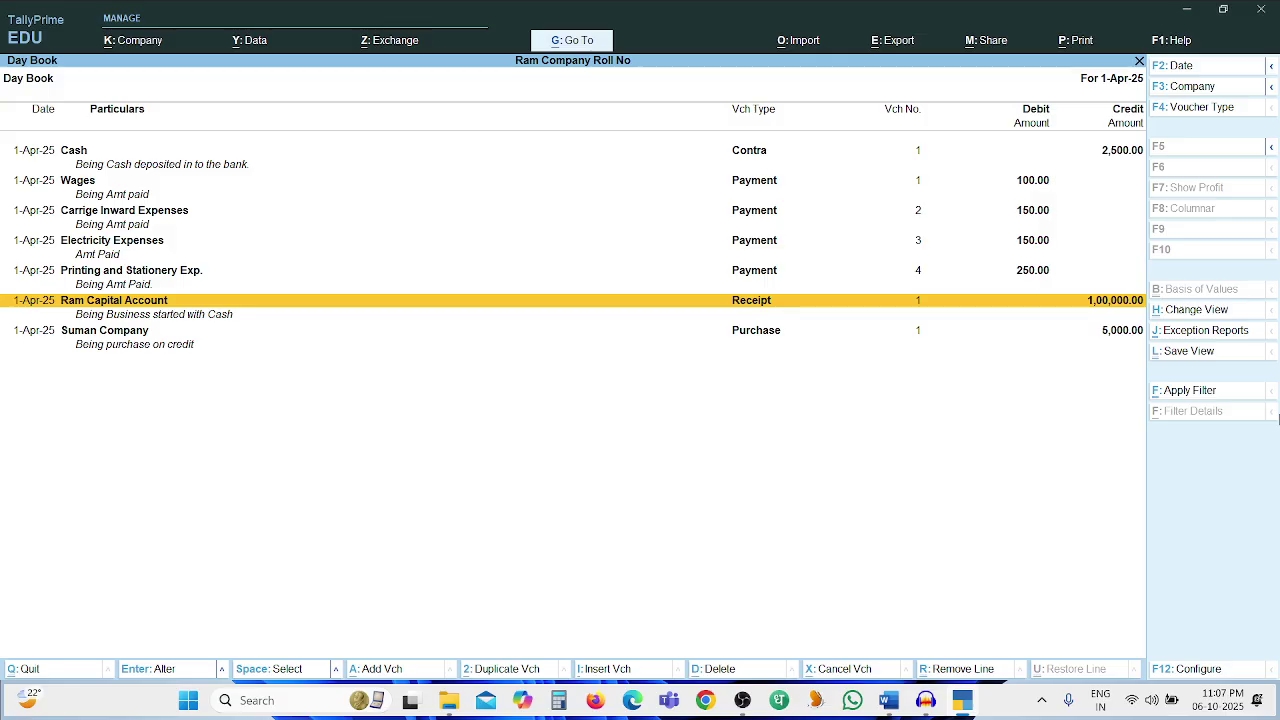
pyautogui.press('Down')
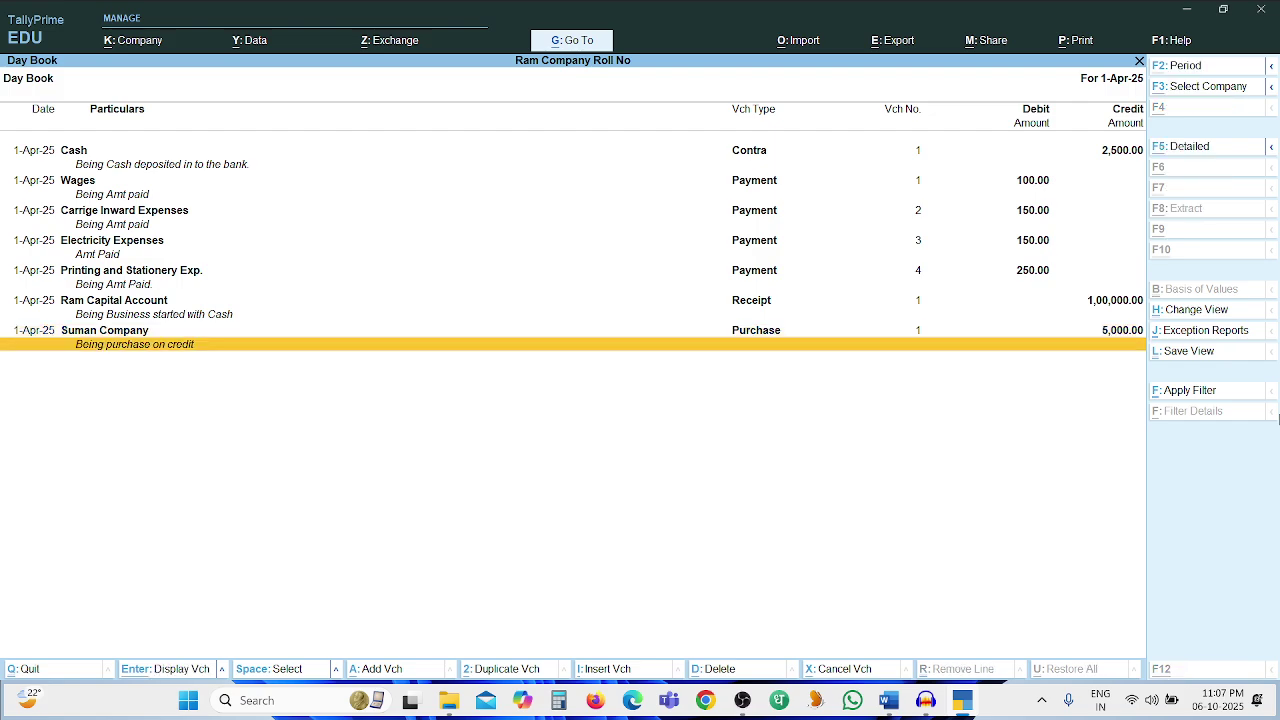
pyautogui.hotkey('alt', 'Tab')
pyautogui.hotkey('alt', 'Tab')
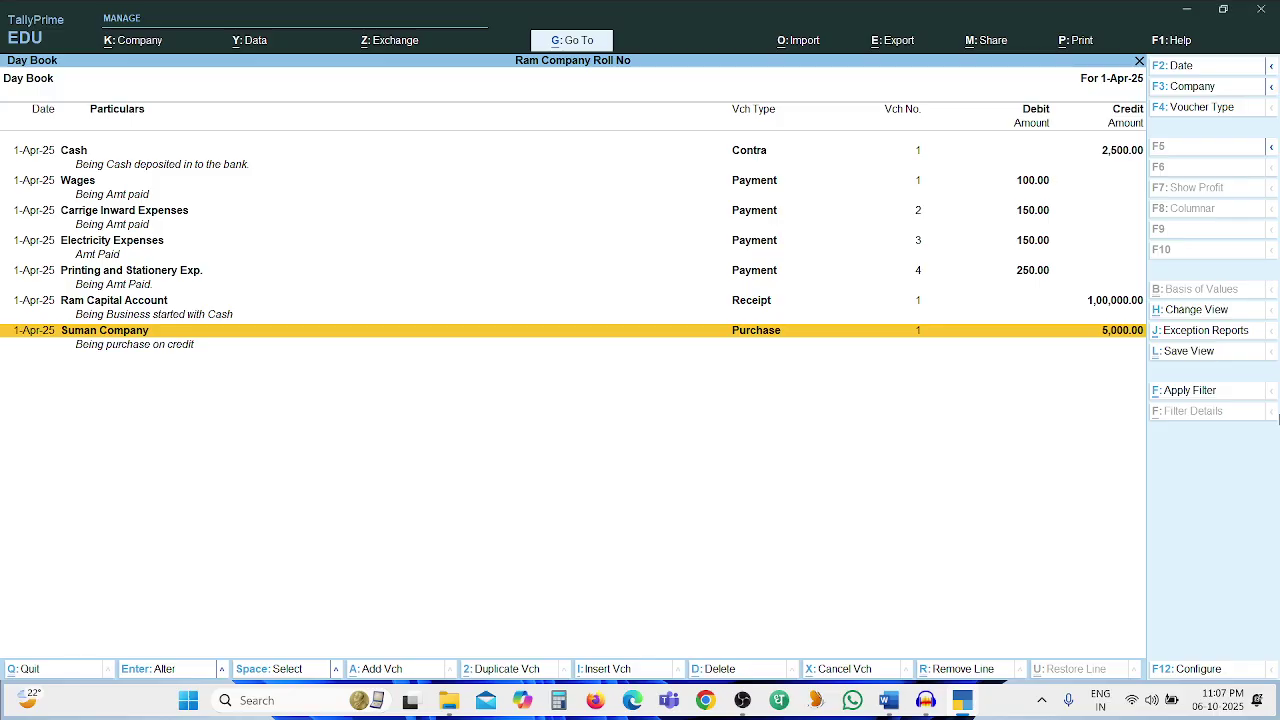
# Compare the Wages and Carrige Inward Expenses Day Book entries against the question paper
pyautogui.press('Up')
pyautogui.press('Up')
pyautogui.press('Up')
pyautogui.press('Up')
pyautogui.press('Up')
pyautogui.hotkey('alt', 'Tab')
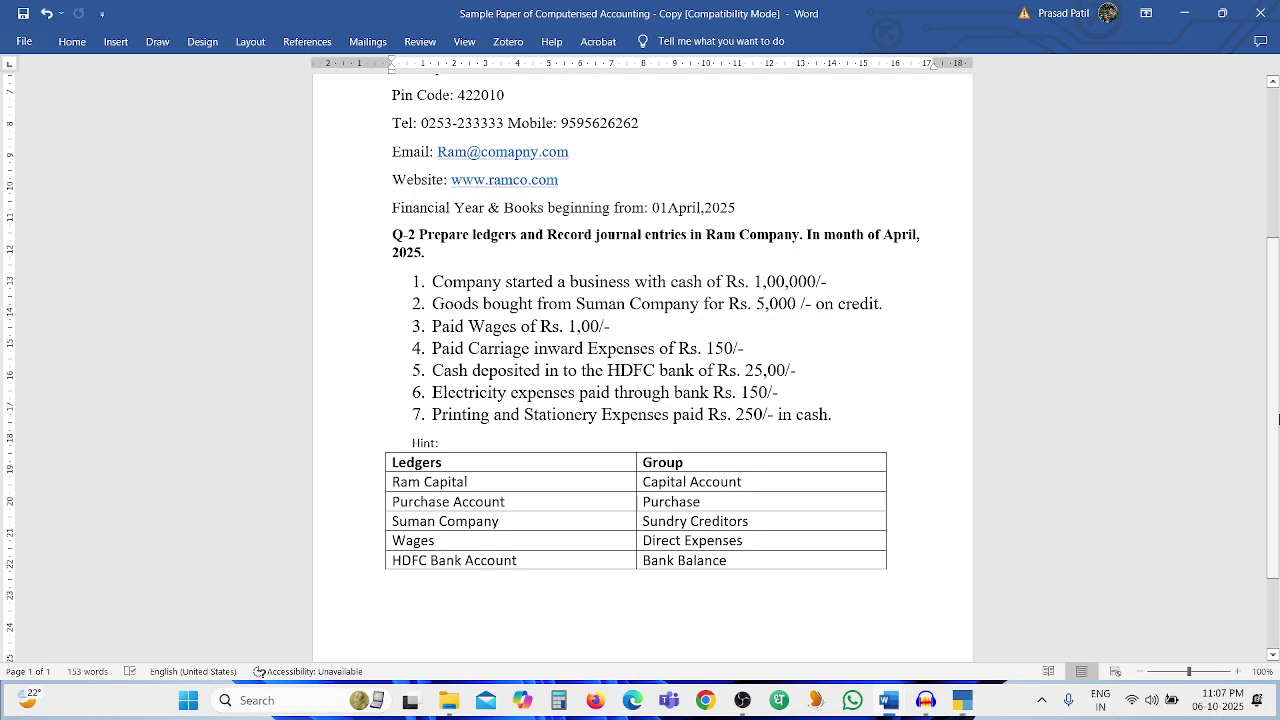
pyautogui.hotkey('alt', 'Tab')
pyautogui.press('Up')
pyautogui.press('Up')
pyautogui.press('Up')
pyautogui.press('Up')
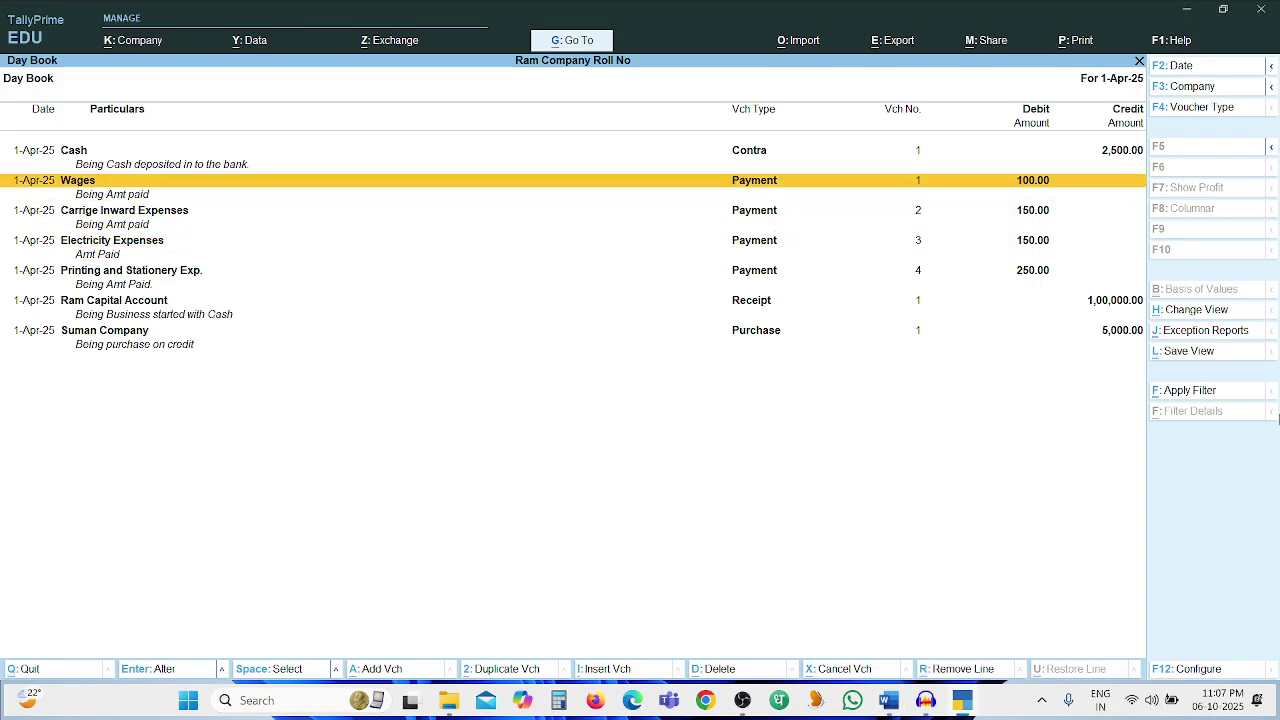
pyautogui.hotkey('alt', 'Tab')
pyautogui.hotkey('alt', 'Tab')
pyautogui.press('Down')
pyautogui.press('Down')
pyautogui.hotkey('alt', 'Tab')
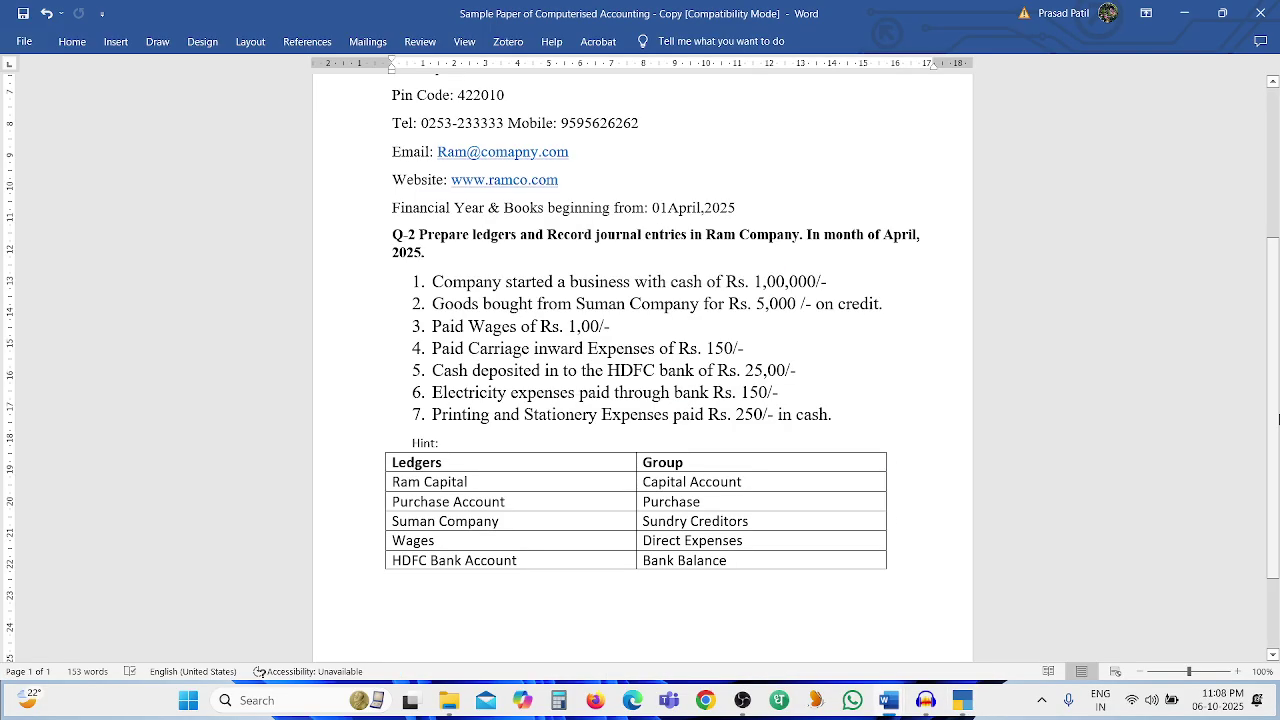
pyautogui.hotkey('alt', 'Tab')
pyautogui.hotkey('alt', 'Tab')
pyautogui.hotkey('alt', 'Tab')
# Check the Cash, Electricity Expenses and Printing and Stationery entries, then close the Day Book
pyautogui.press('Up')
pyautogui.press('Up')
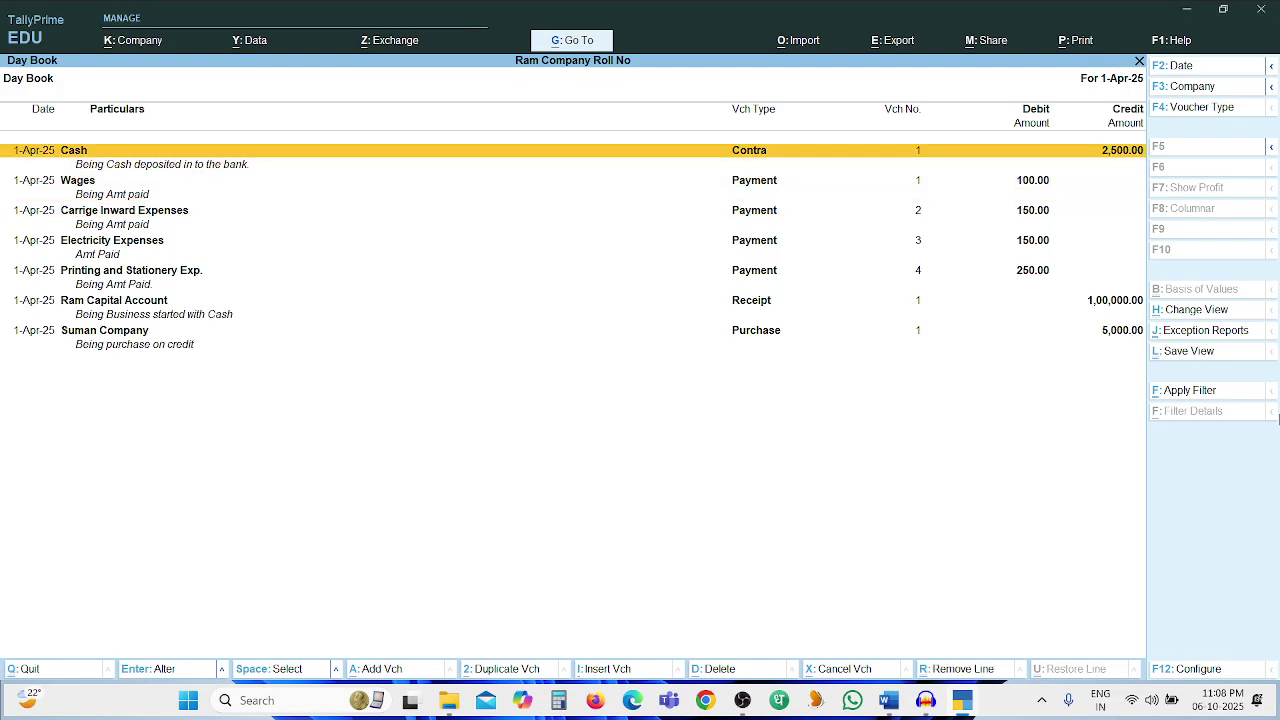
pyautogui.hotkey('alt', 'Tab')
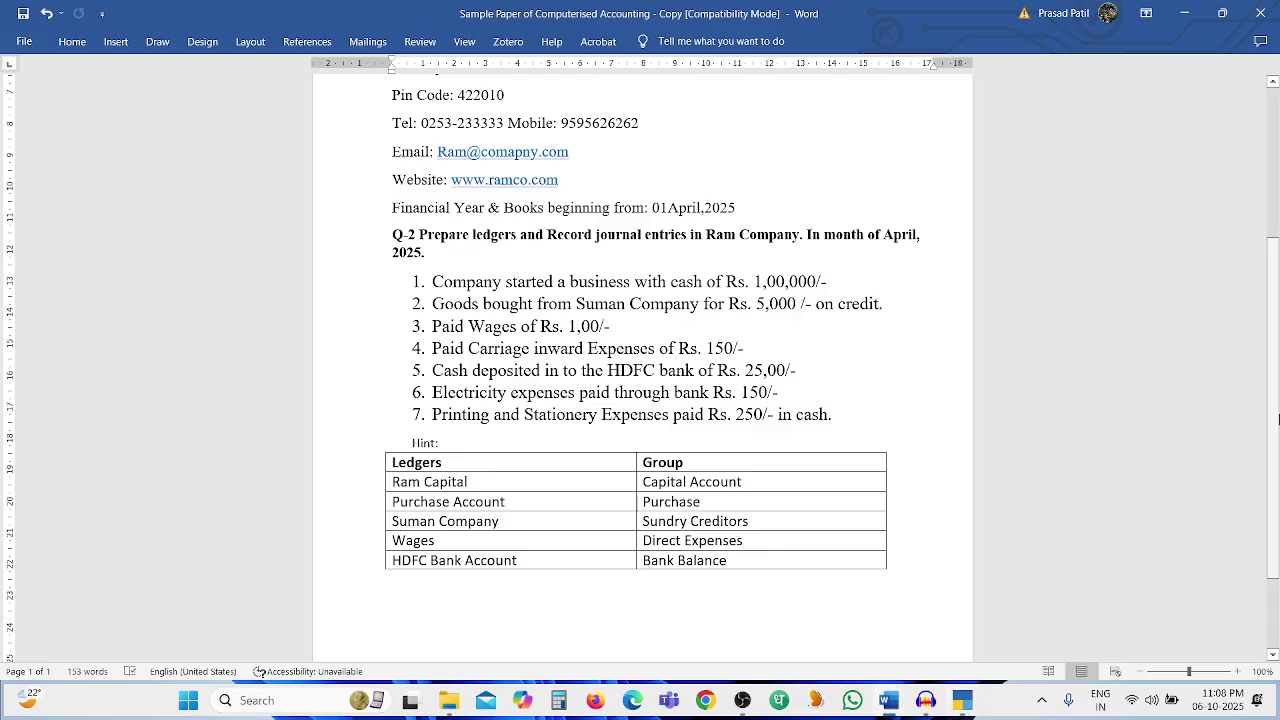
pyautogui.hotkey('alt', 'Tab')
pyautogui.hotkey('alt', 'Tab')
pyautogui.hotkey('alt', 'Tab')
pyautogui.press('Down')
pyautogui.press('Down')
pyautogui.press('Down')
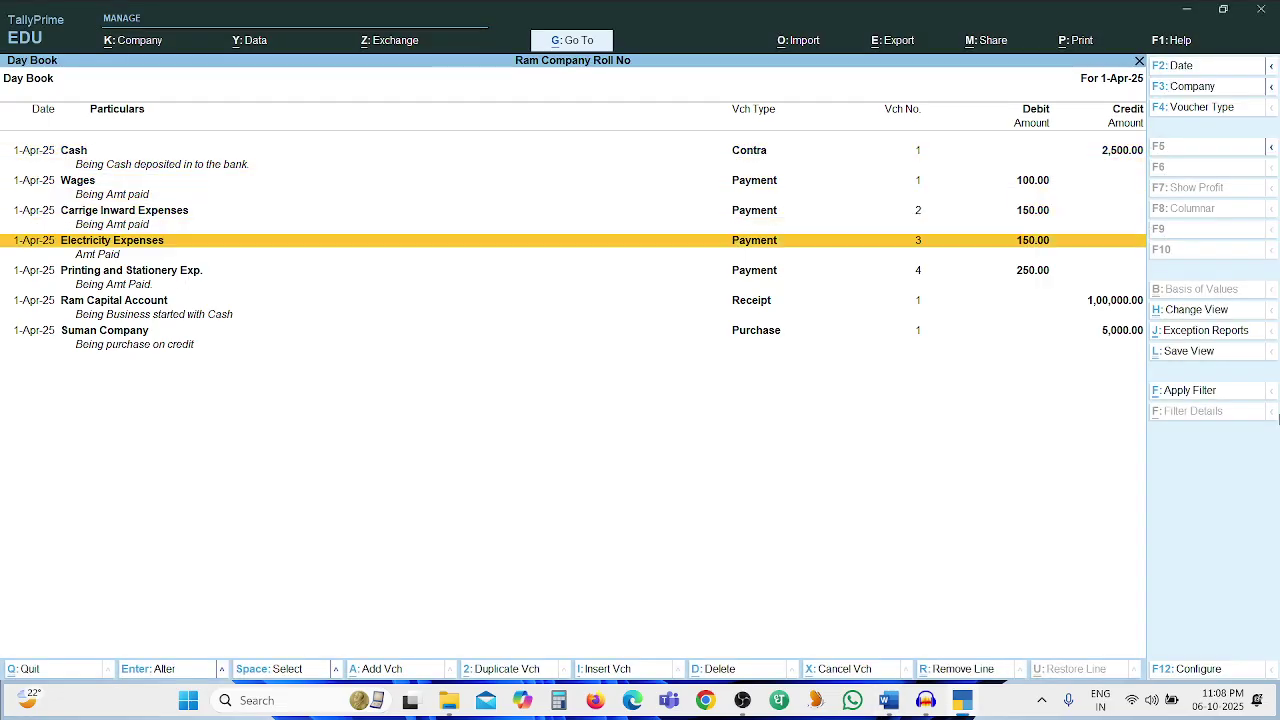
pyautogui.press('Down')
pyautogui.press('Up')
pyautogui.press('Up')
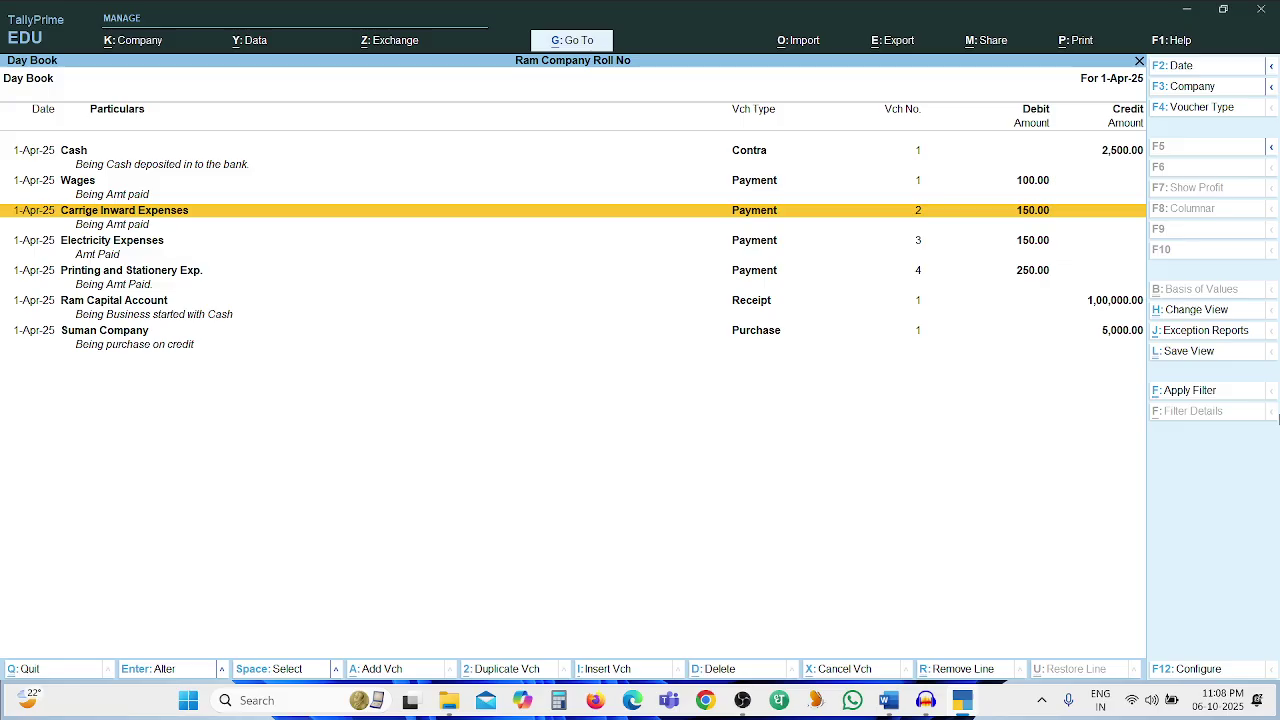
pyautogui.press('Escape')
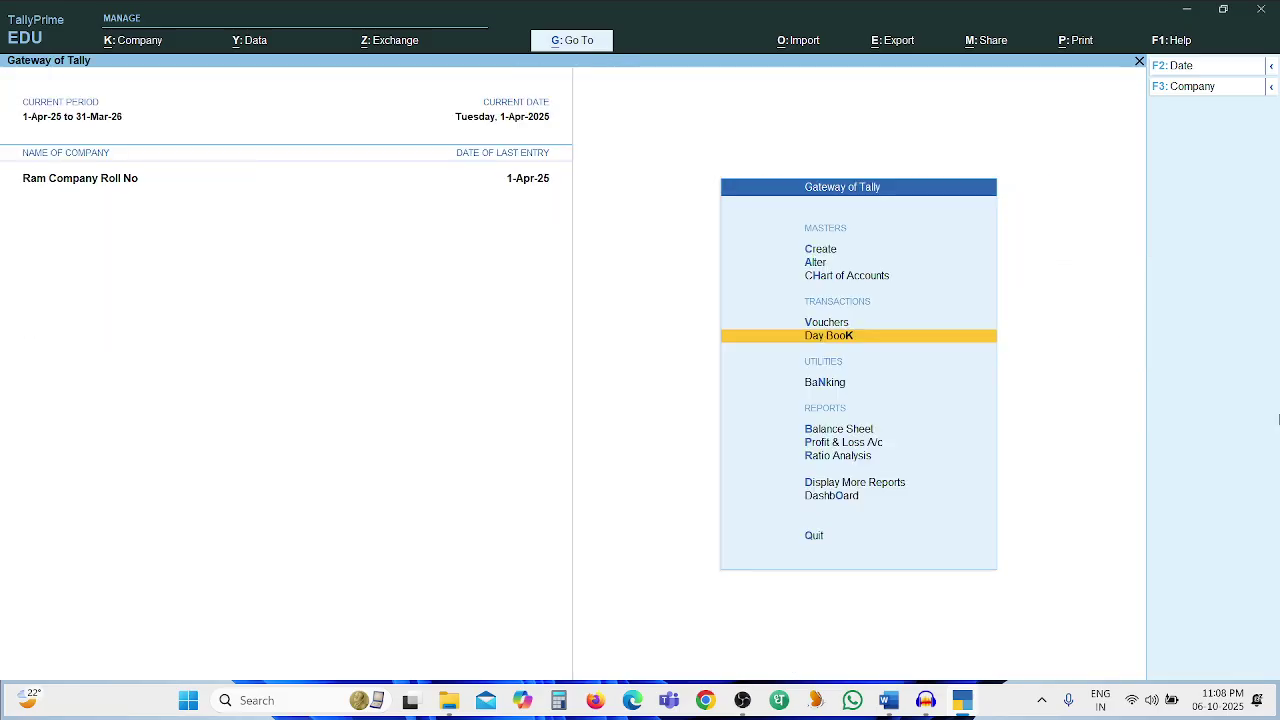
pyautogui.press('Up')
pyautogui.press('Up')
pyautogui.press('Up')
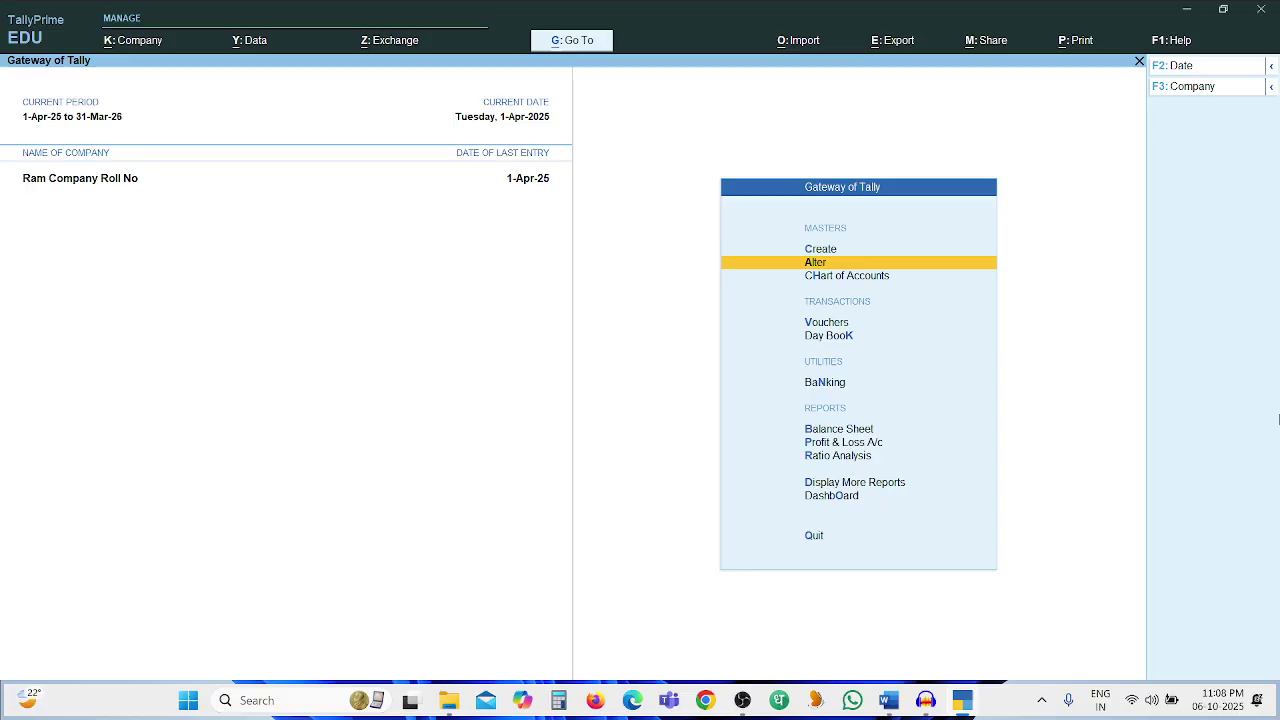
pyautogui.press('Down')
pyautogui.press('Down')
pyautogui.press('Down')
pyautogui.press('Down')
pyautogui.press('Down')
pyautogui.press('Down')
pyautogui.press('Up')
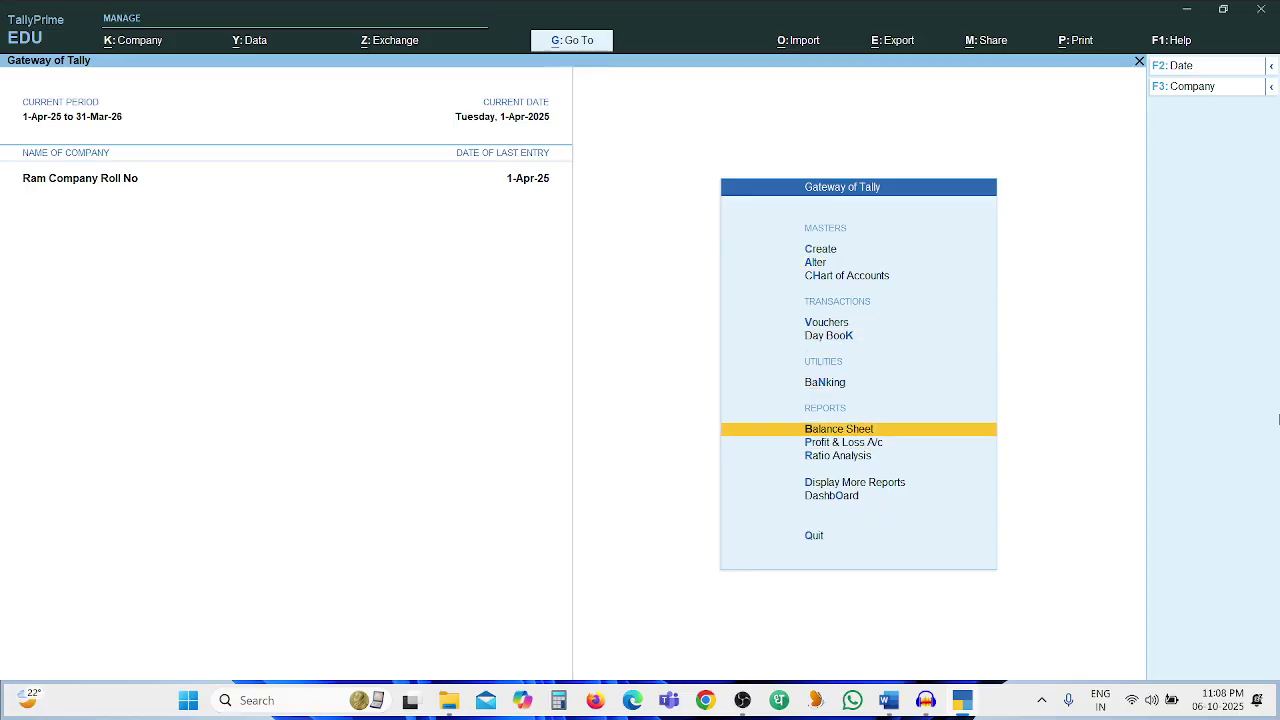
pyautogui.press('Return')
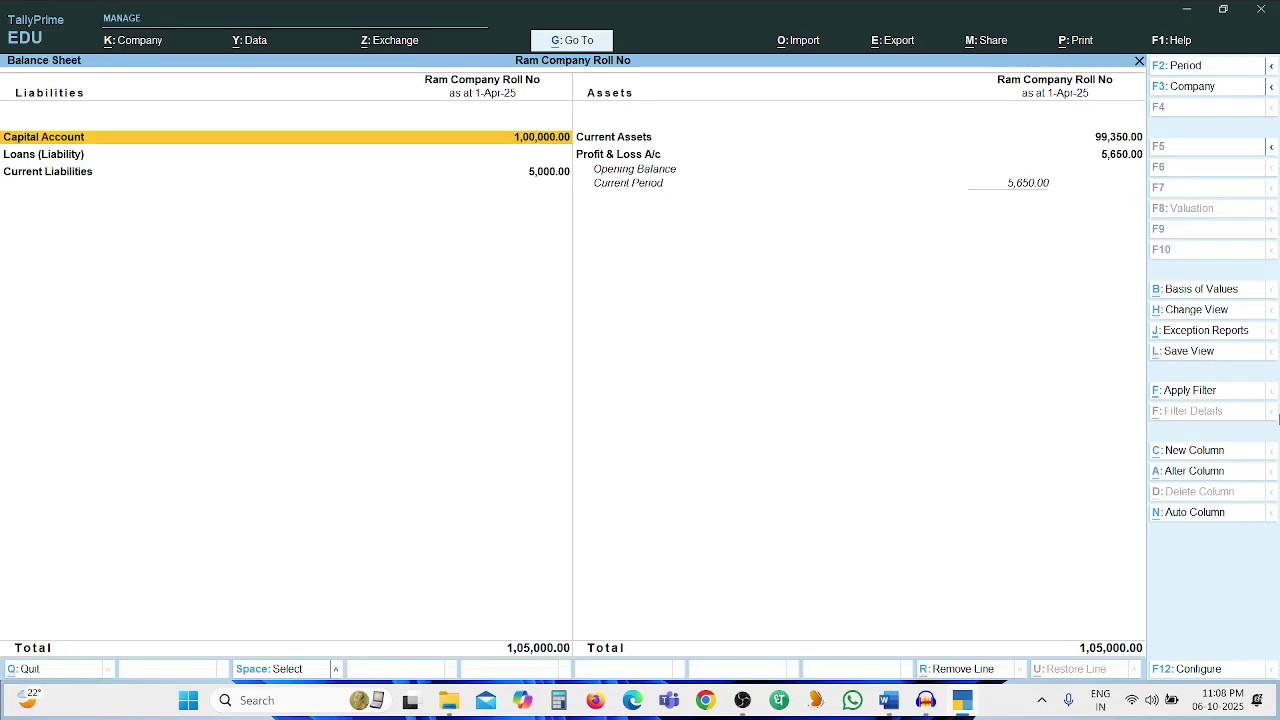
pyautogui.press('Down')
pyautogui.press('Down')
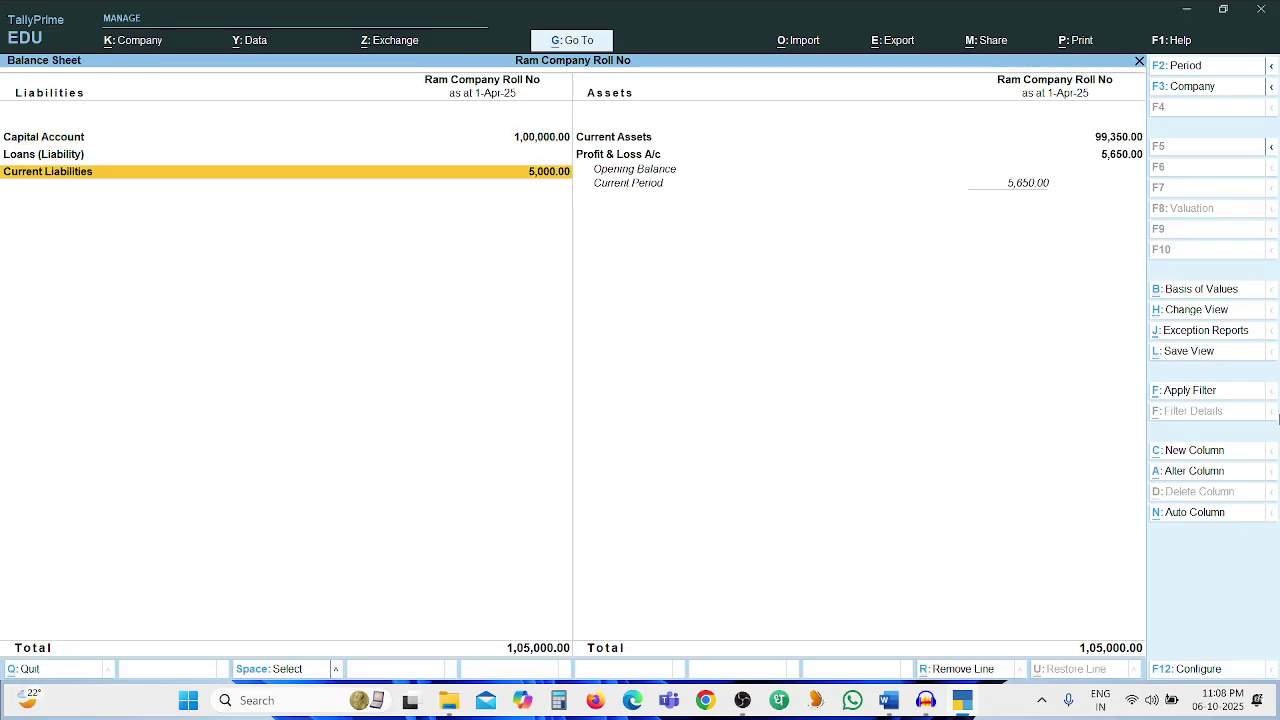
pyautogui.press('Right')
pyautogui.press('Left')
pyautogui.press('Right')
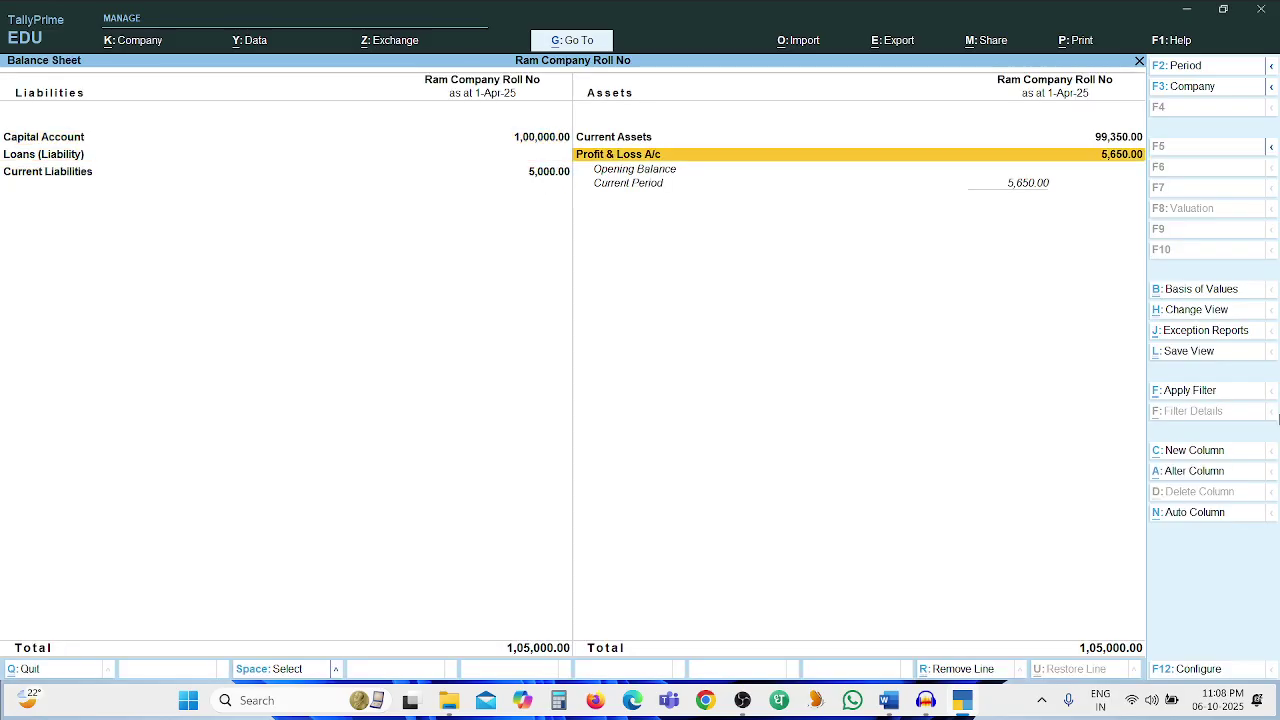
pyautogui.press('Return')
pyautogui.press('Down')
pyautogui.press('Down')
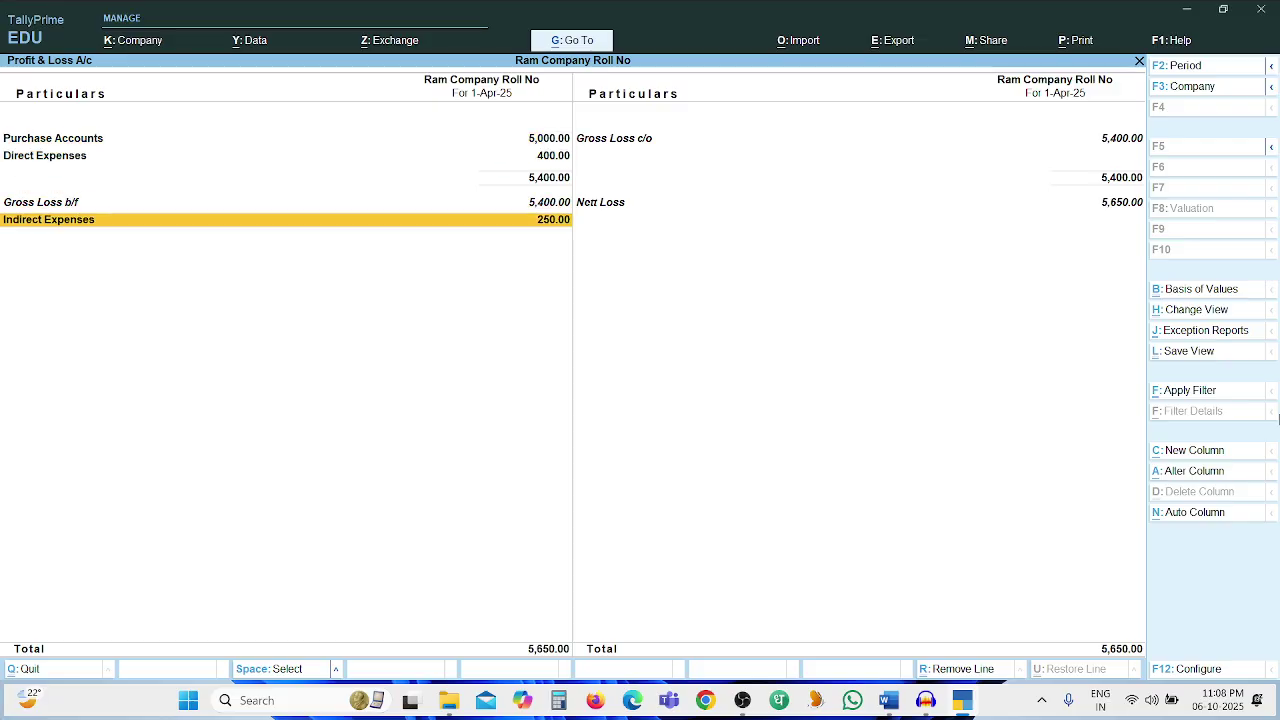
pyautogui.press('Up')
pyautogui.press('Up')
pyautogui.press('Down')
pyautogui.press('Up')
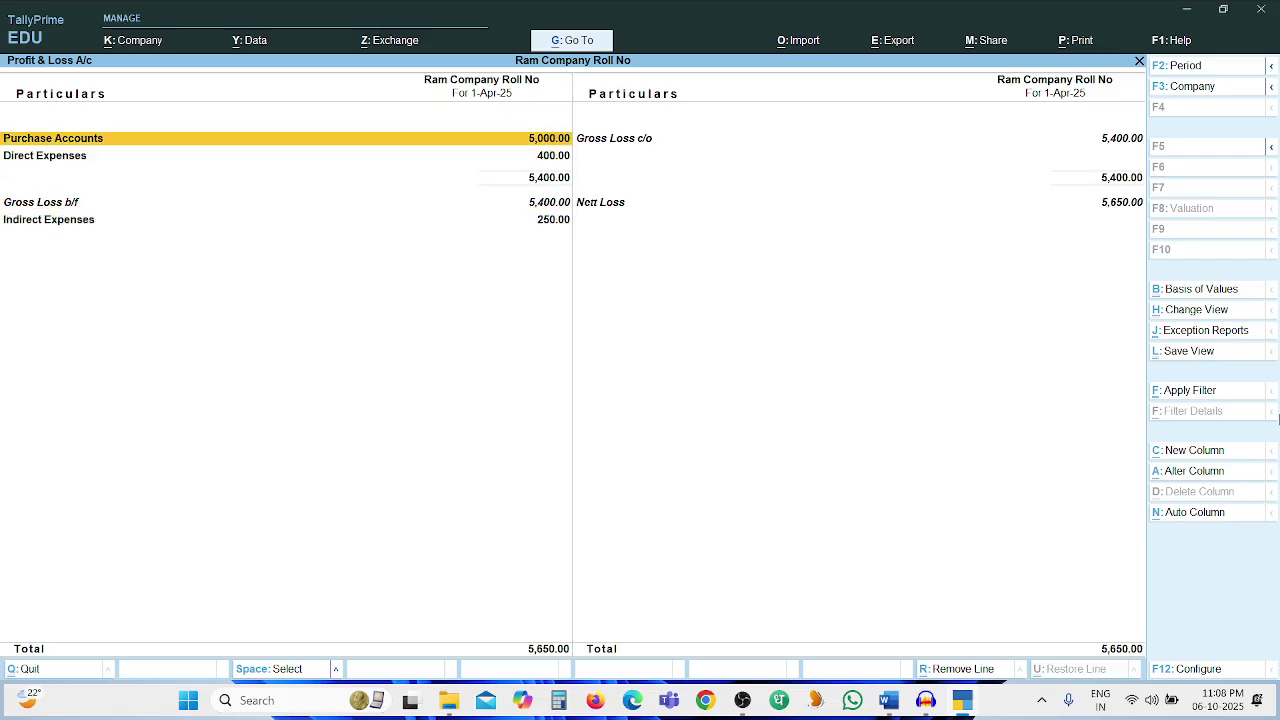
pyautogui.press('Escape')
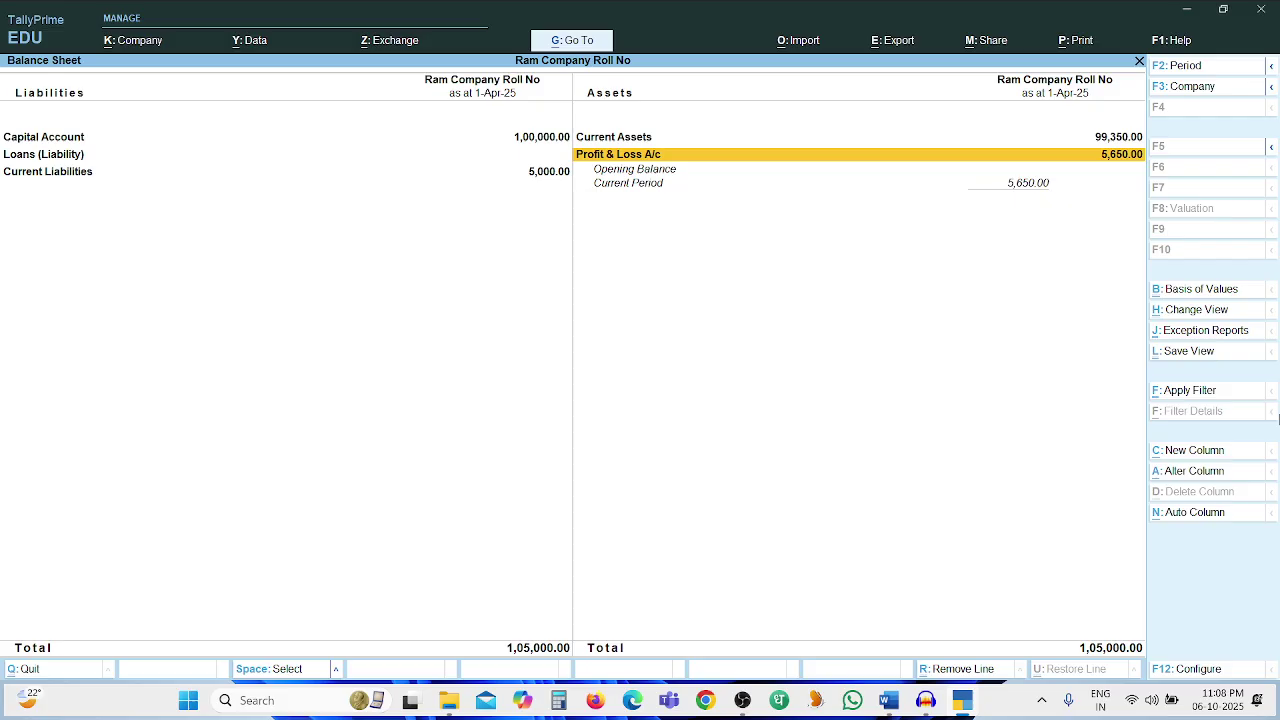
pyautogui.press('Escape')
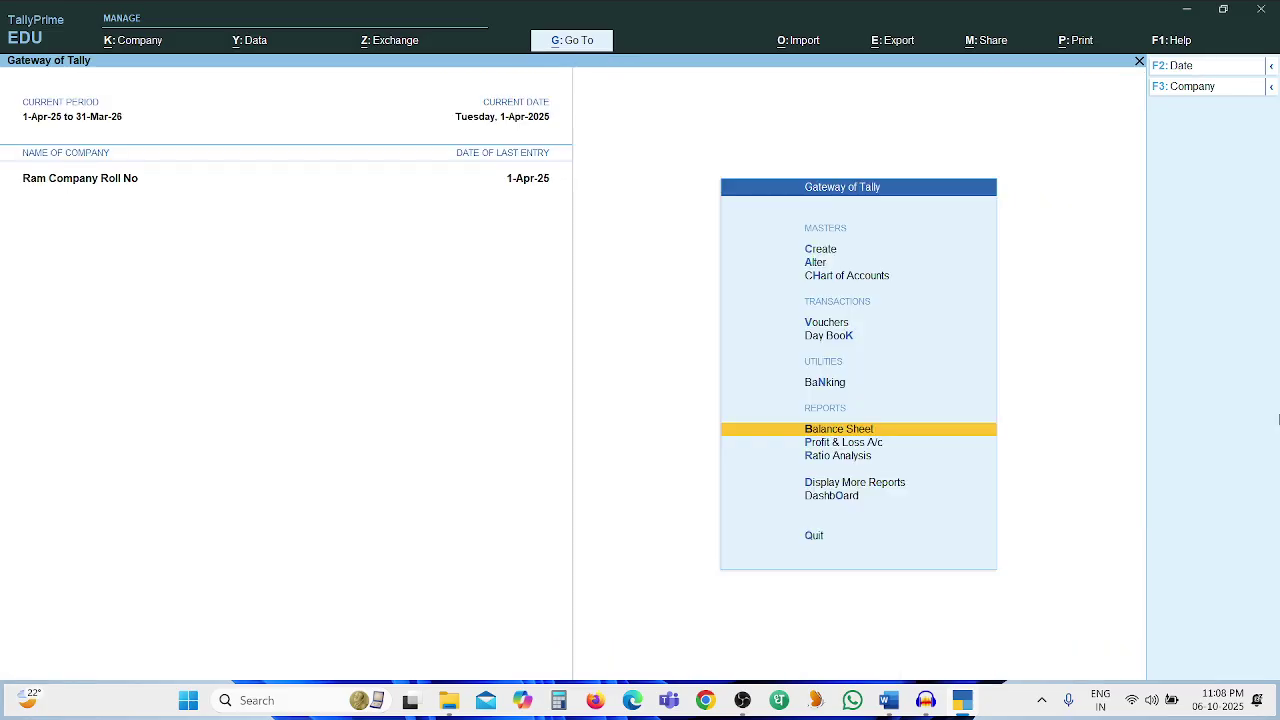